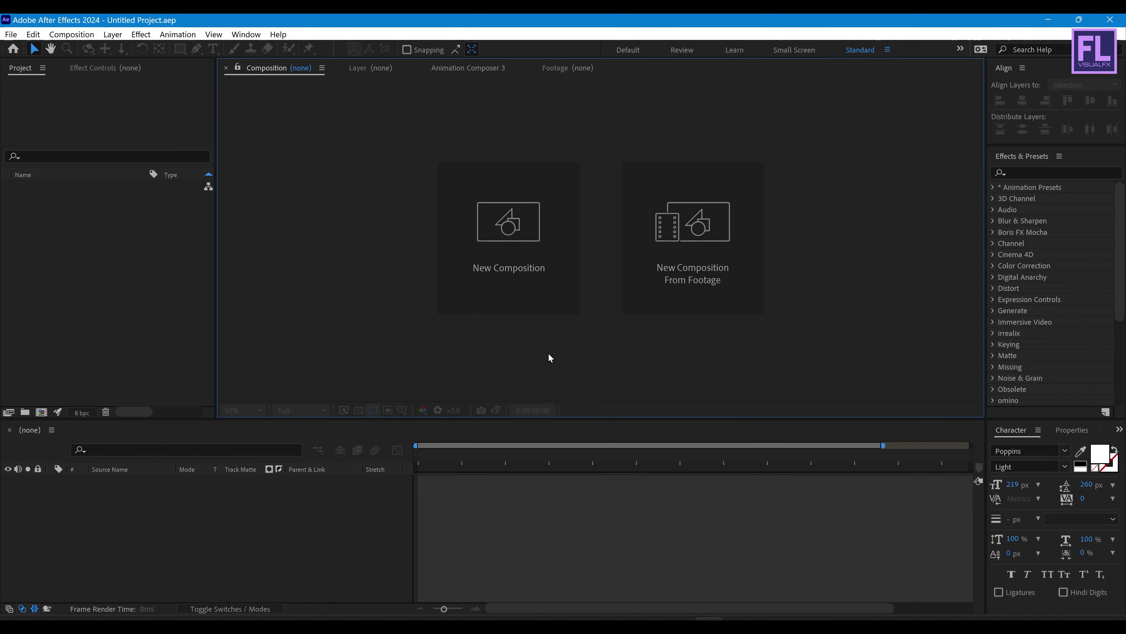
# Step: Create a 1920x1080, 30 fps, 10-second composition named "Logo Animation"
pyautogui.click(510, 262)
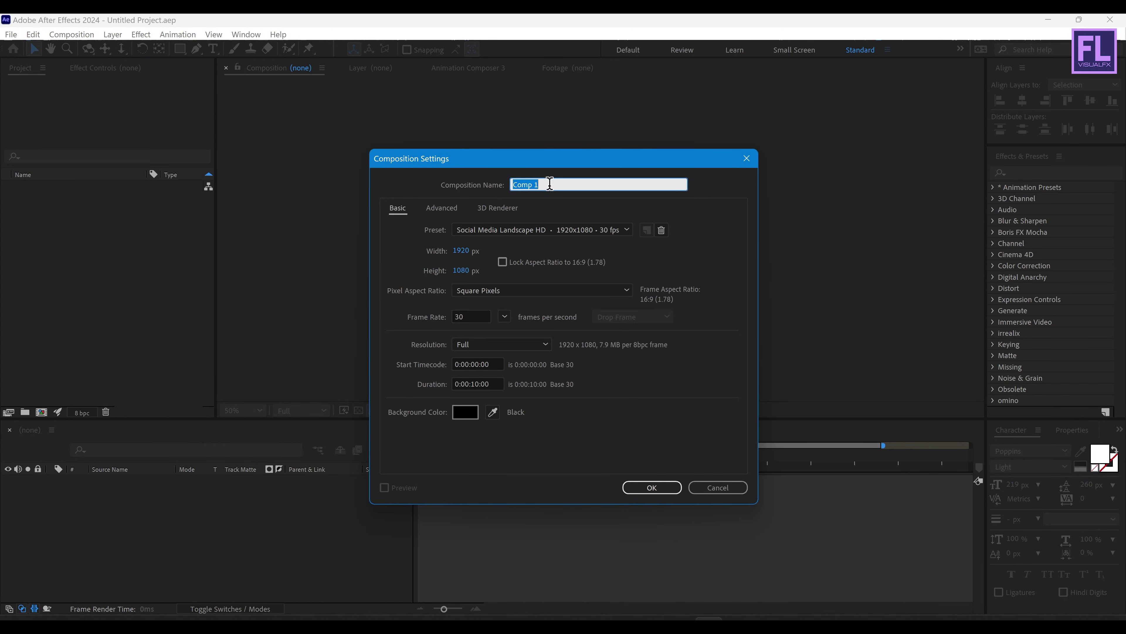
pyautogui.write('Logo An')
pyautogui.click(491, 383)
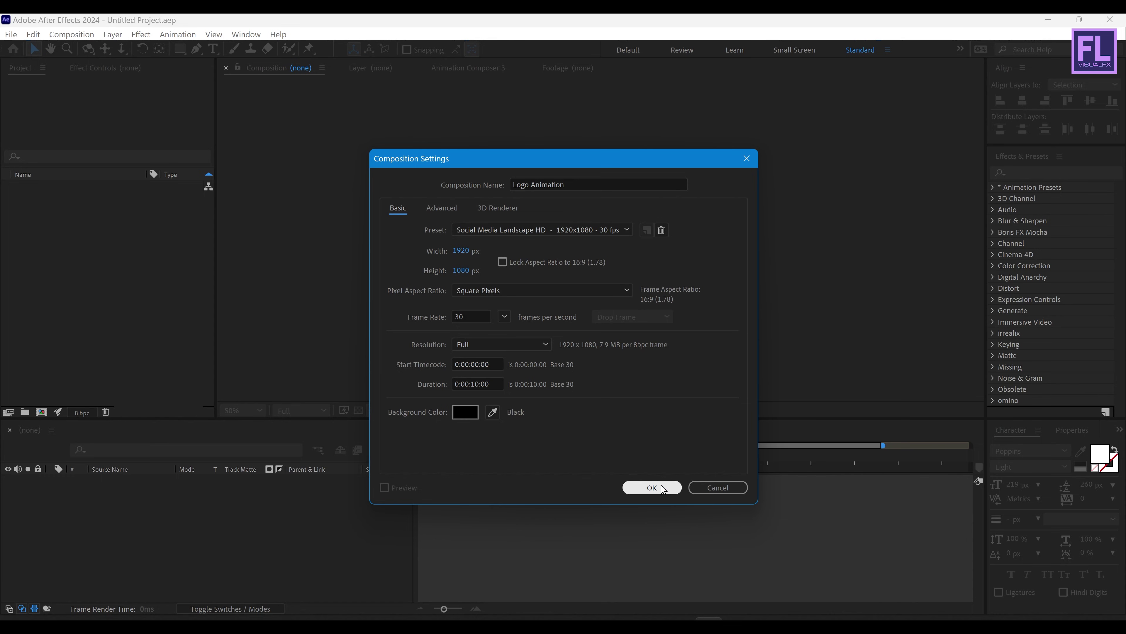
pyautogui.click(661, 487)
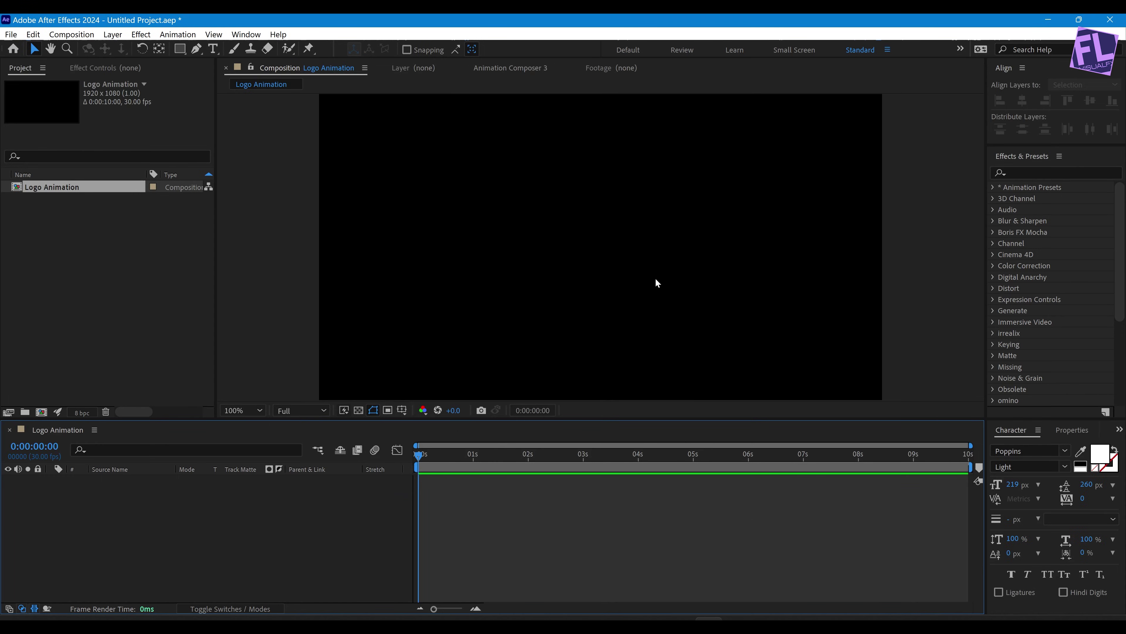
# Step: Import the Google Logo image from the Project_file folder into the Logo Animation composition and scale it down to about half size
pyautogui.click(251, 408)
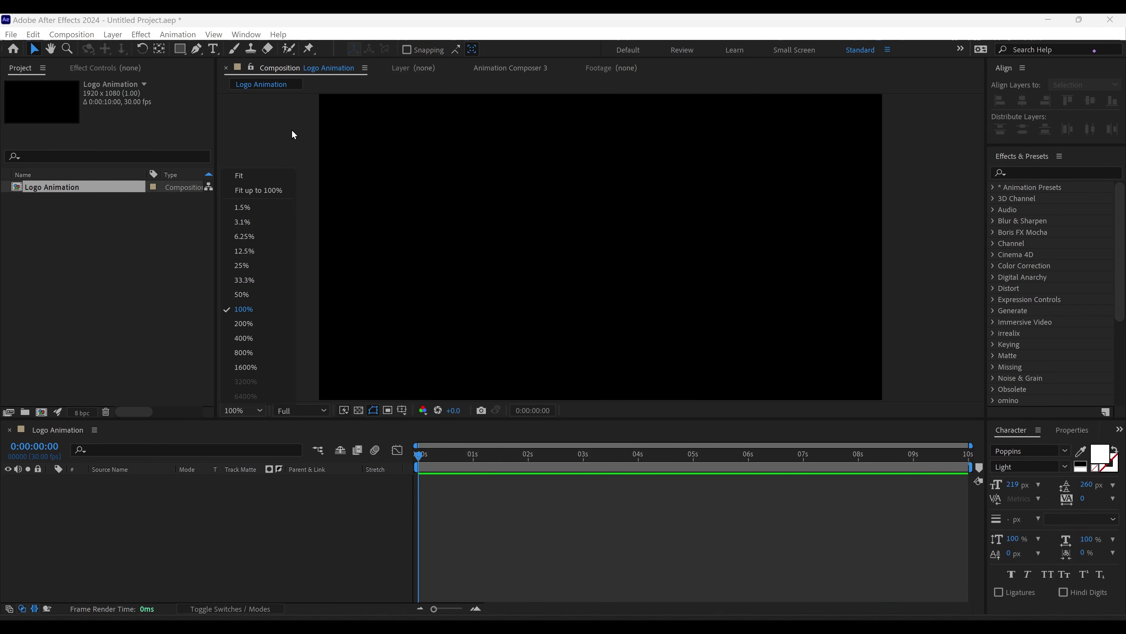
pyautogui.click(266, 173)
pyautogui.hotkey('alt', 'Tab')
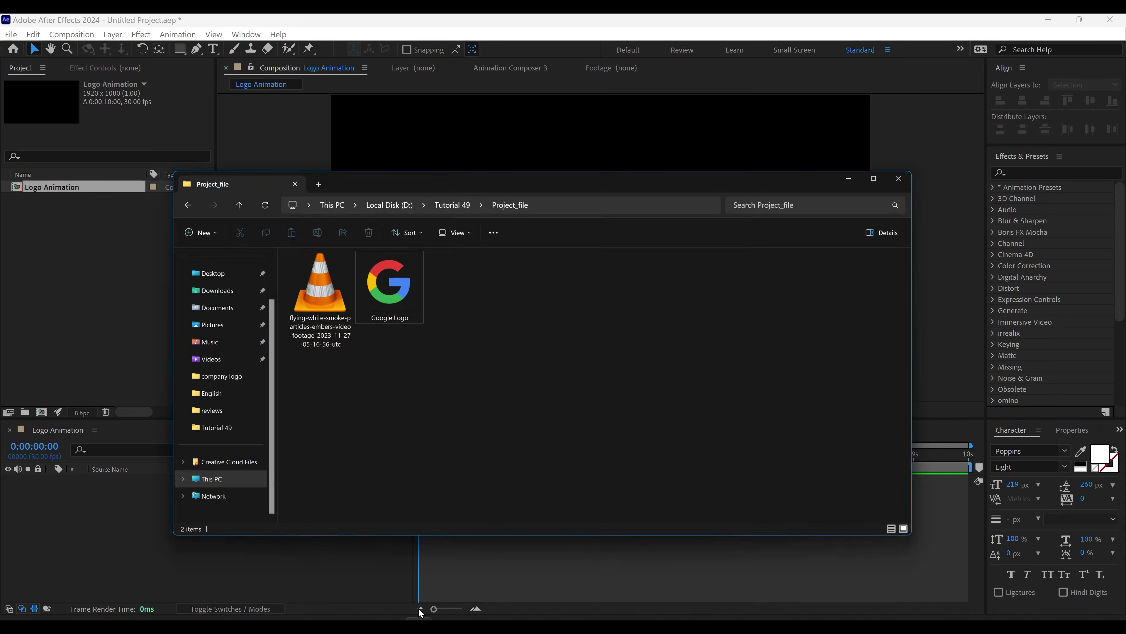
pyautogui.moveTo(385, 209); pyautogui.dragTo(110, 245)
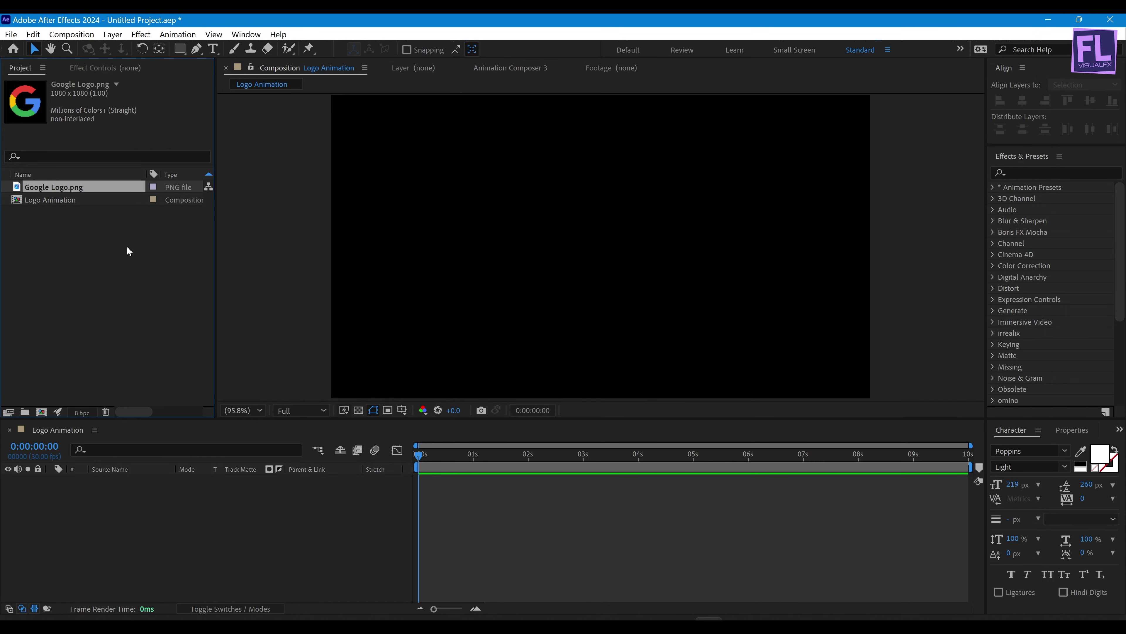
pyautogui.moveTo(67, 186); pyautogui.dragTo(124, 498)
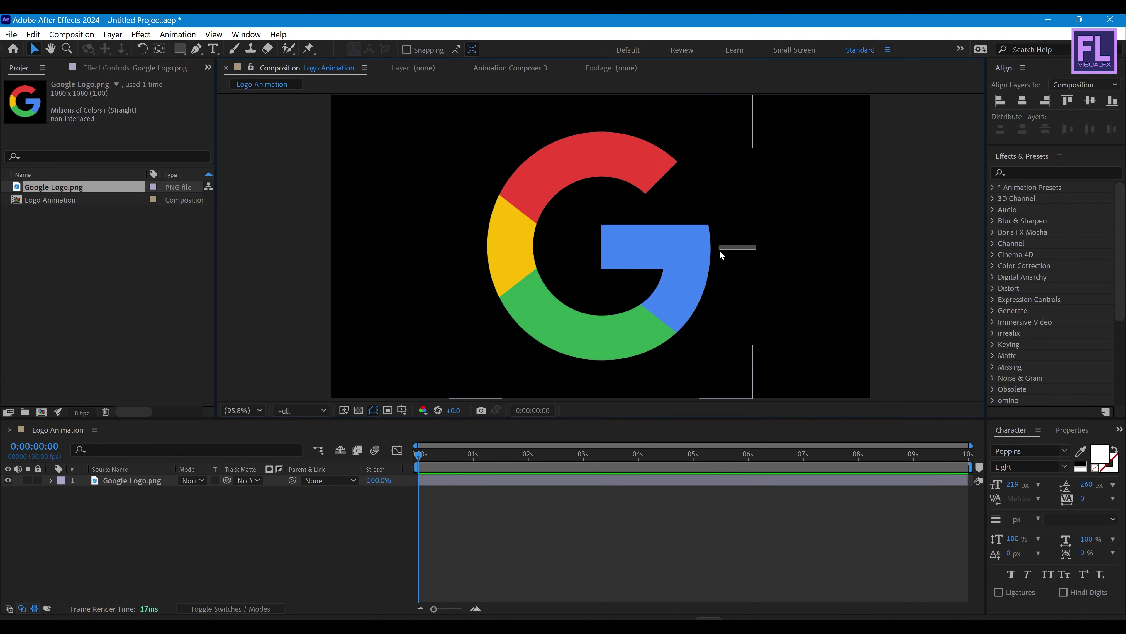
pyautogui.moveTo(753, 247); pyautogui.dragTo(676, 253)
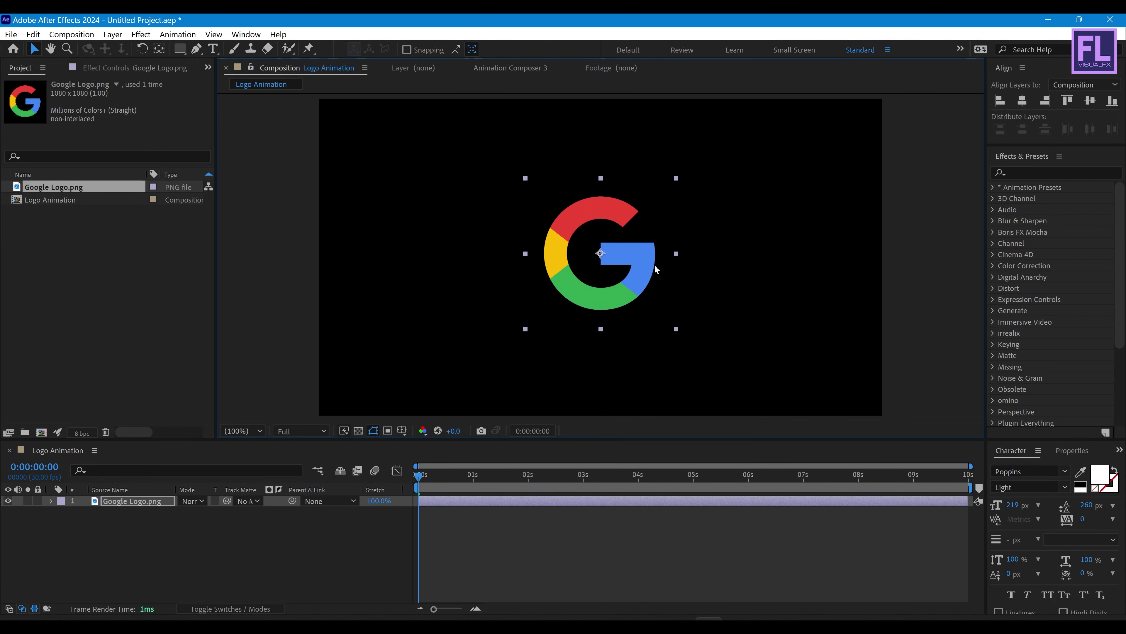
# Step: Pre-compose the Google Logo.png layer as "Logo", moving all attributes into the new composition
pyautogui.click(127, 516)
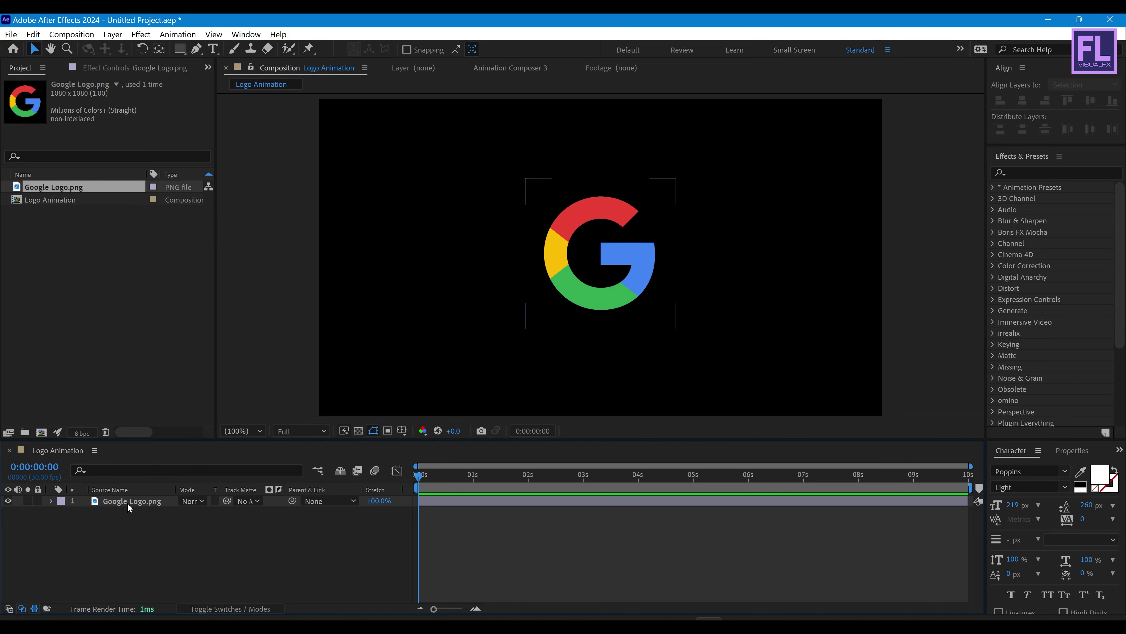
pyautogui.rightClick(128, 503)
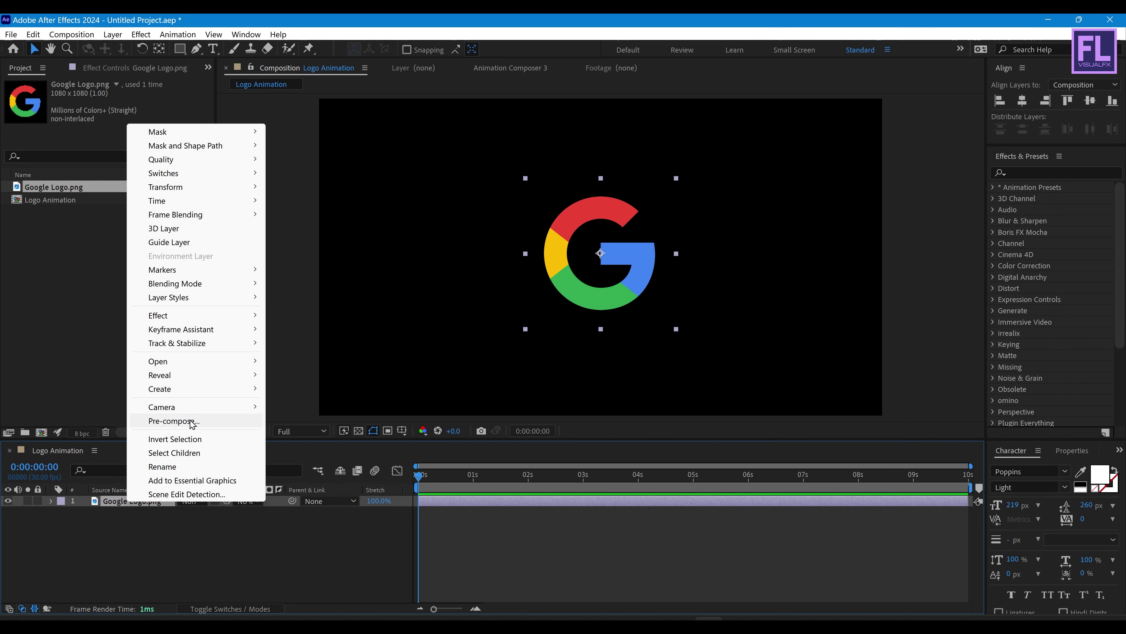
pyautogui.click(182, 420)
pyautogui.click(405, 337)
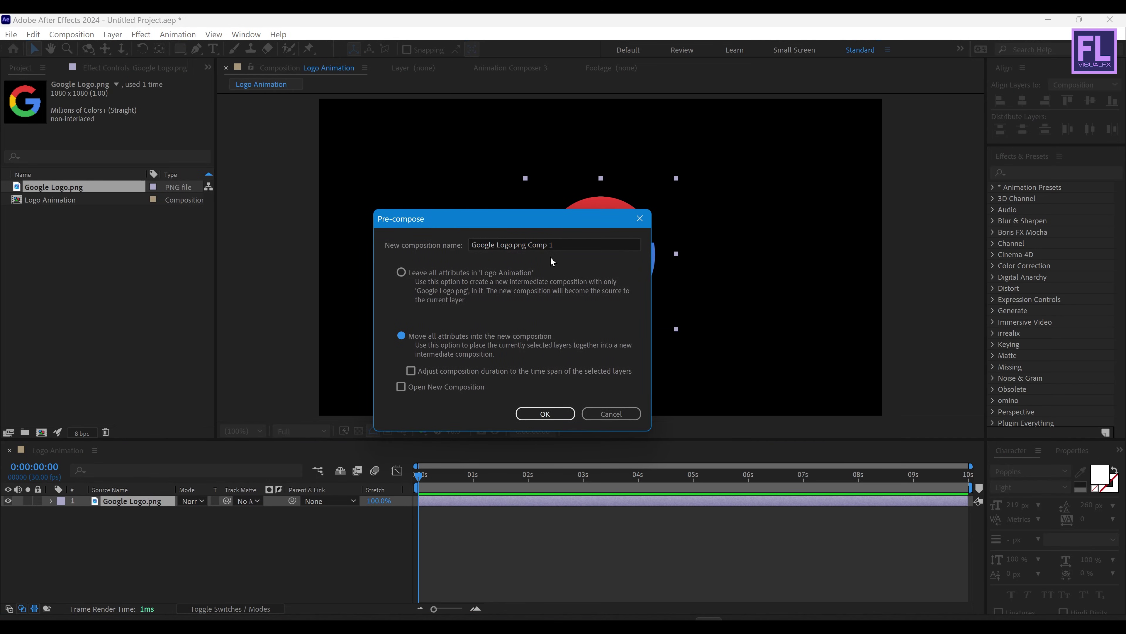
pyautogui.click(573, 240)
pyautogui.write('Logo')
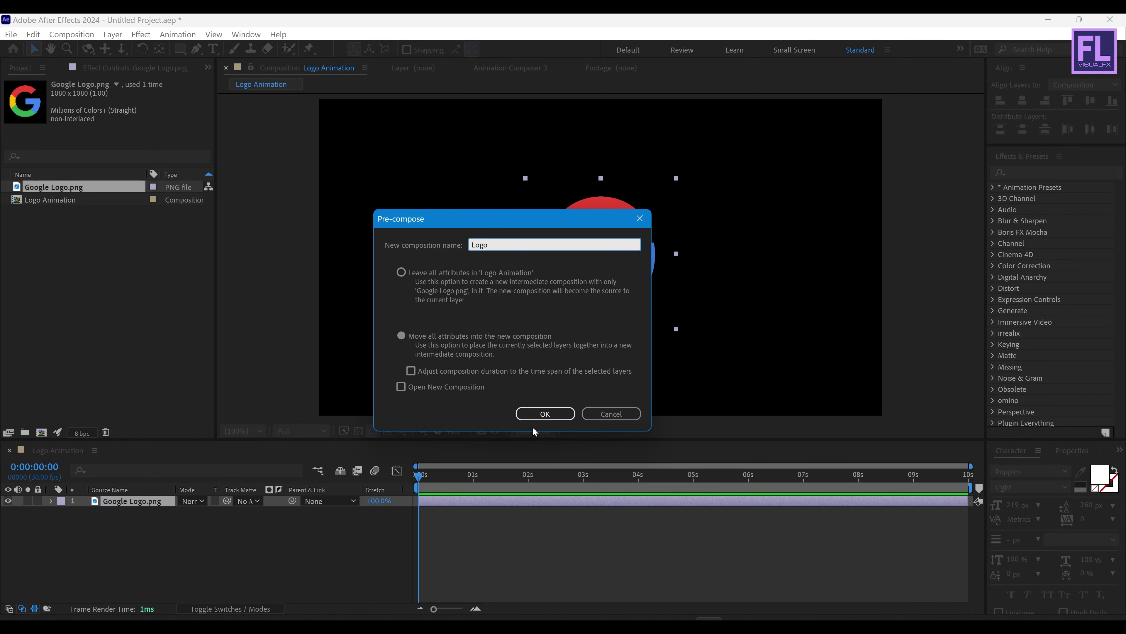
pyautogui.click(545, 413)
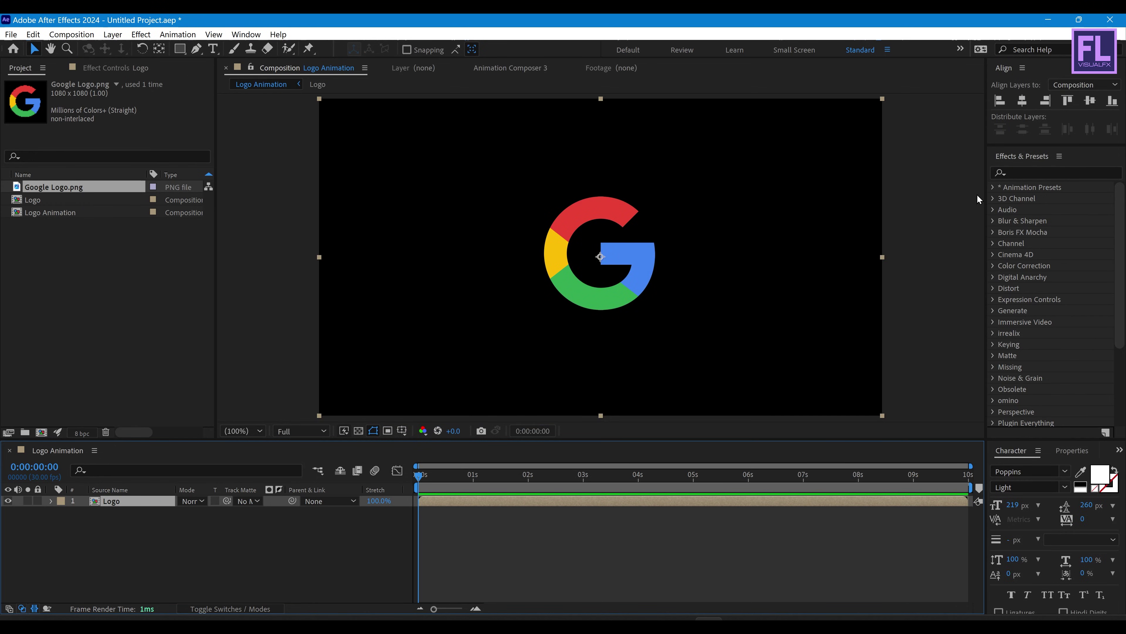
# Step: Apply the Fill effect to the Logo layer and set its color to white (FFFFFF)
pyautogui.click(1018, 173)
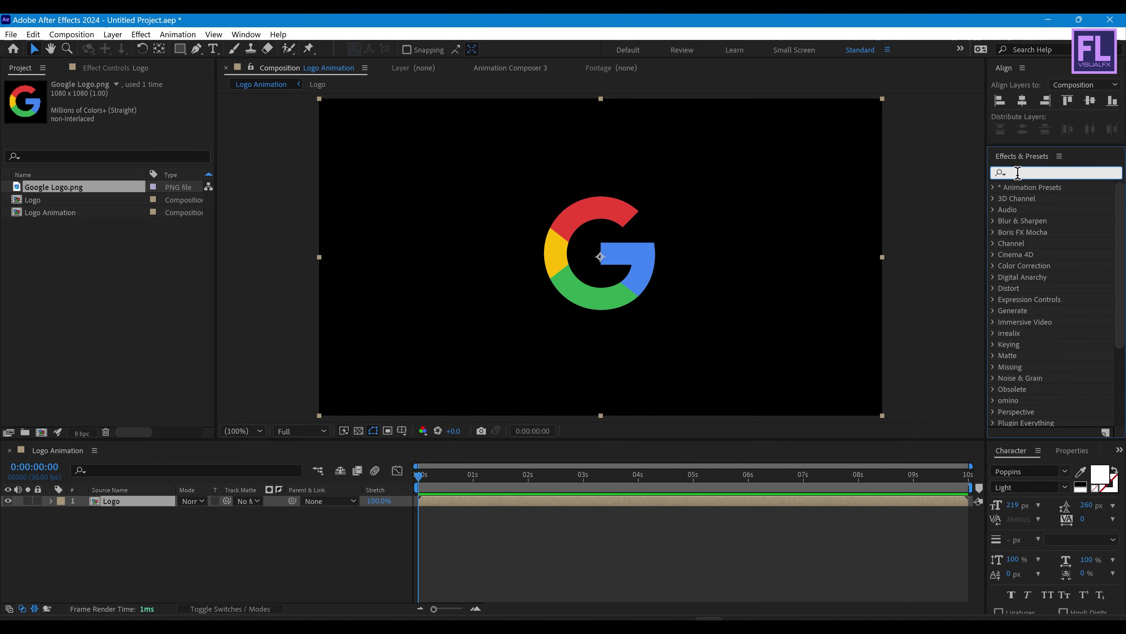
pyautogui.write('fill')
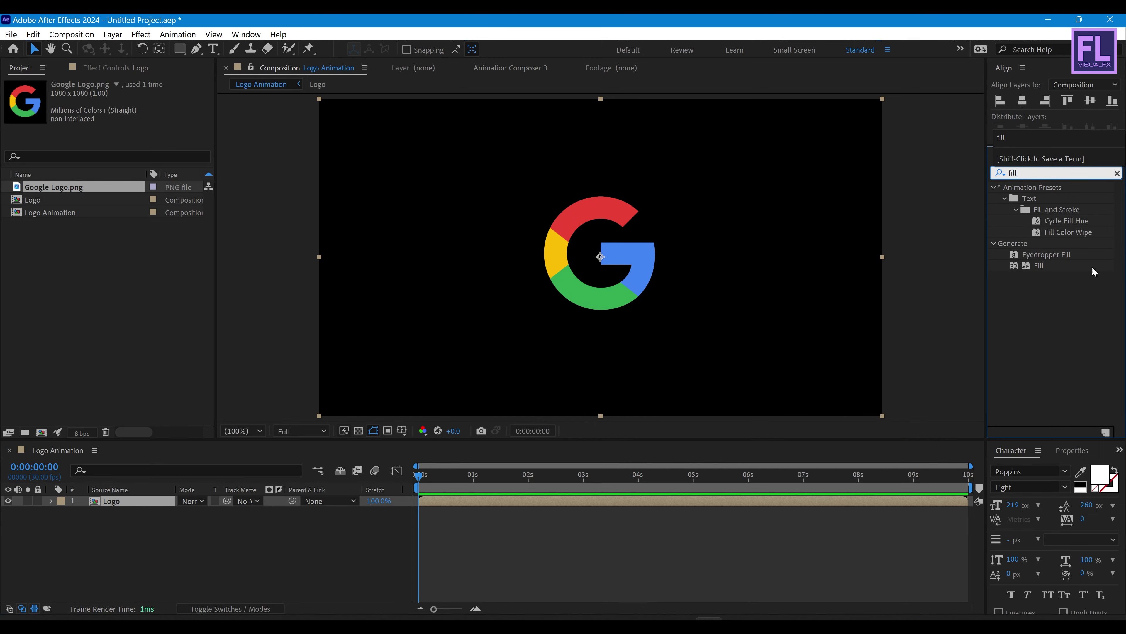
pyautogui.moveTo(1044, 269); pyautogui.dragTo(687, 264)
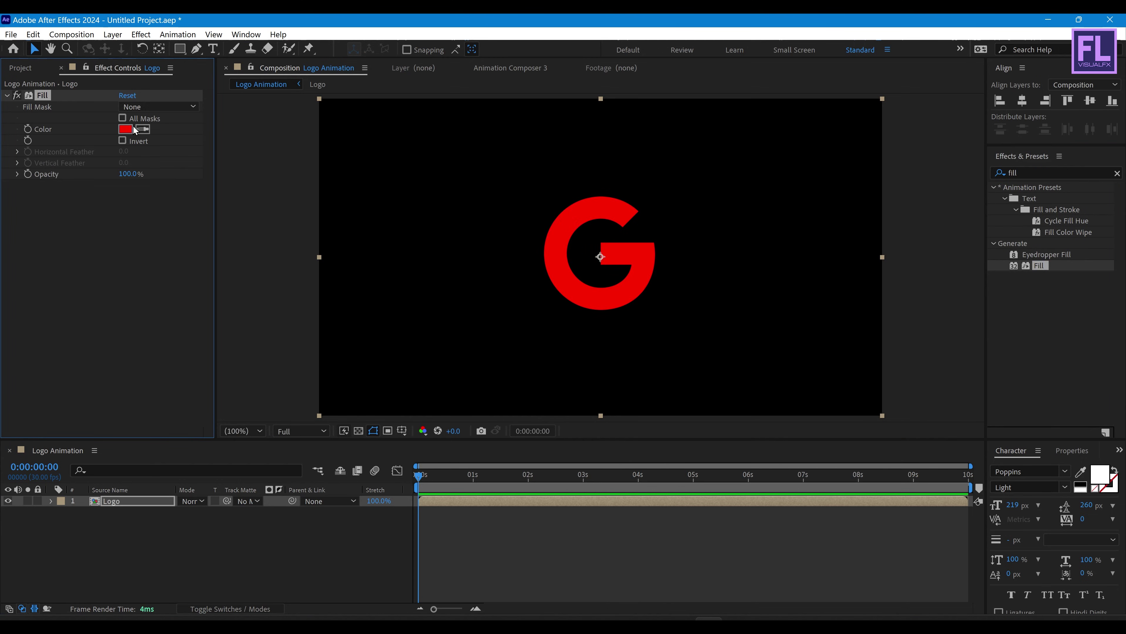
pyautogui.click(125, 129)
pyautogui.click(712, 282)
pyautogui.click(986, 285)
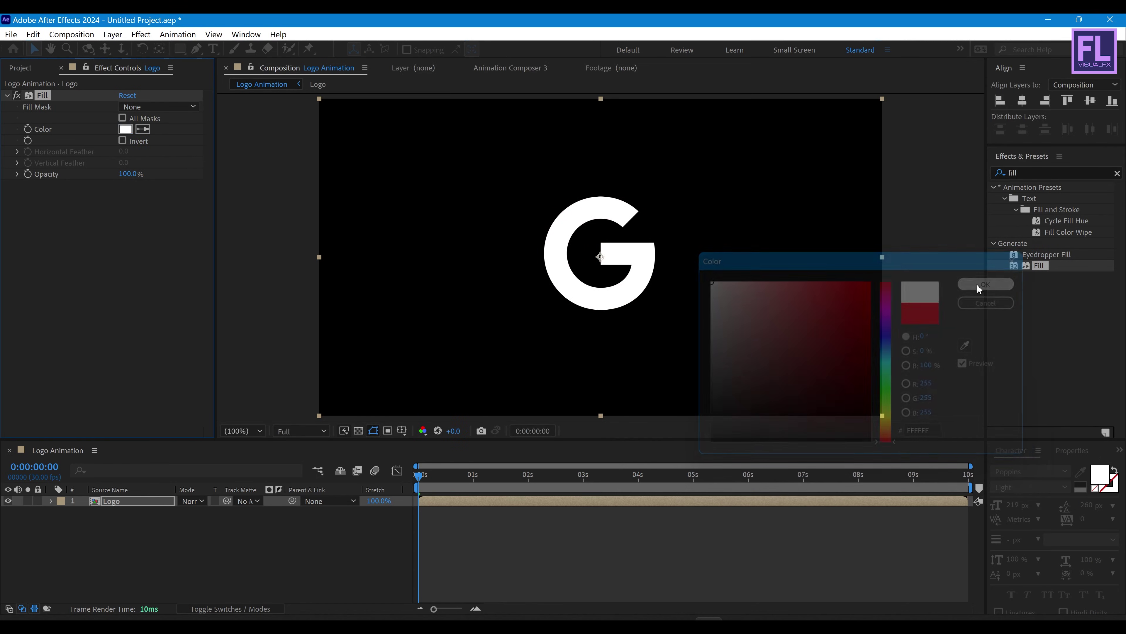
# Step: Pre-compose the Logo layer as "White logo", moving all attributes into the new composition
pyautogui.rightClick(119, 501)
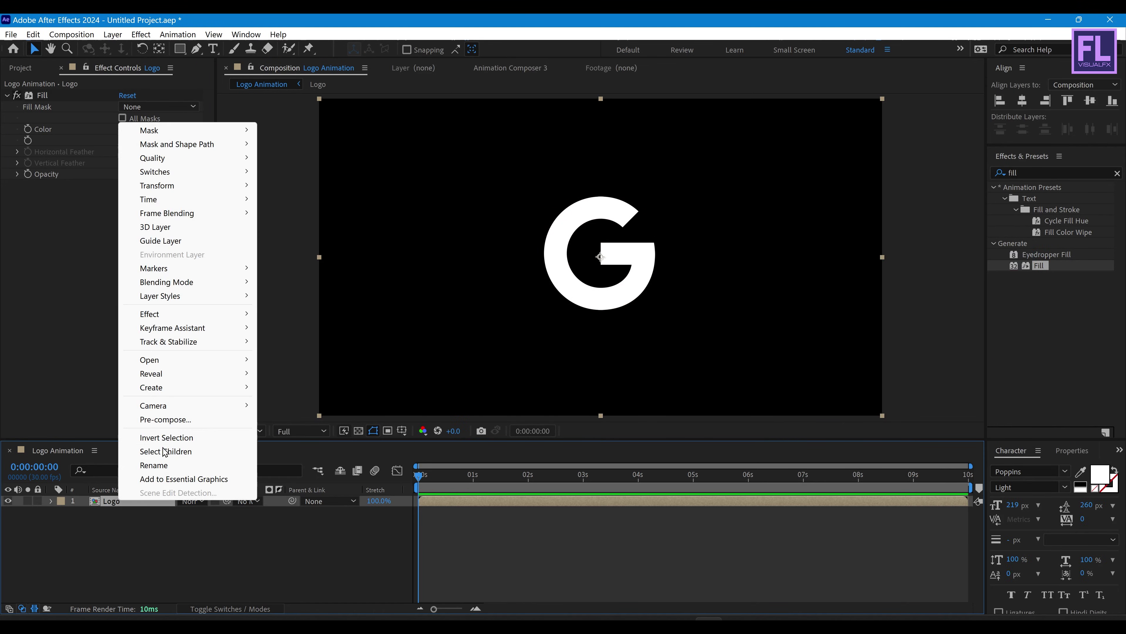
pyautogui.click(165, 419)
pyautogui.click(504, 344)
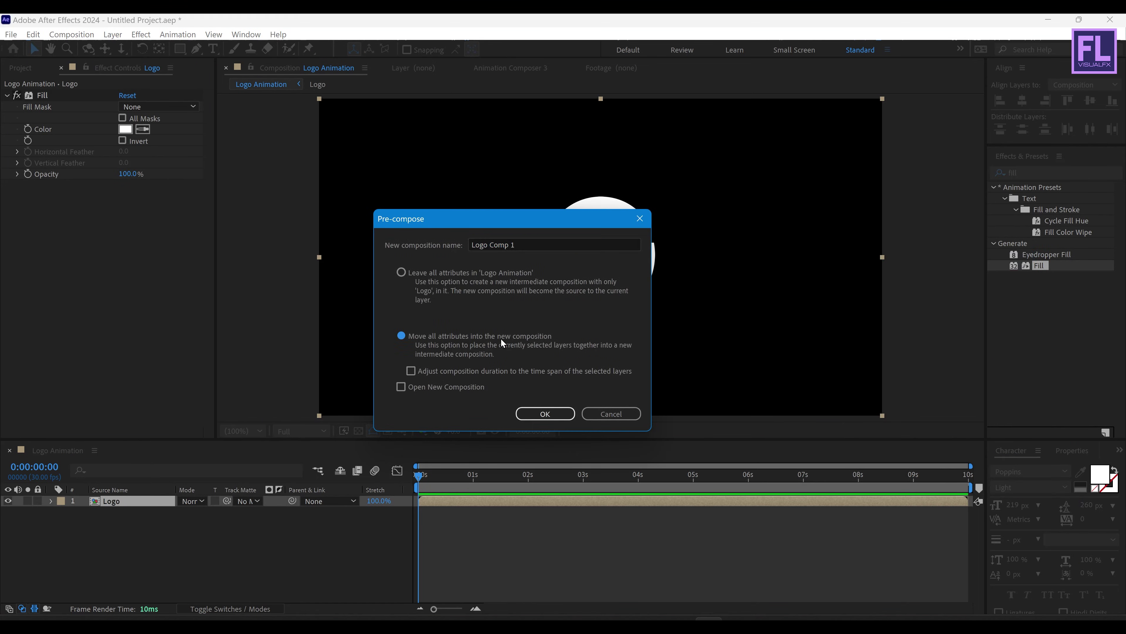
pyautogui.click(532, 241)
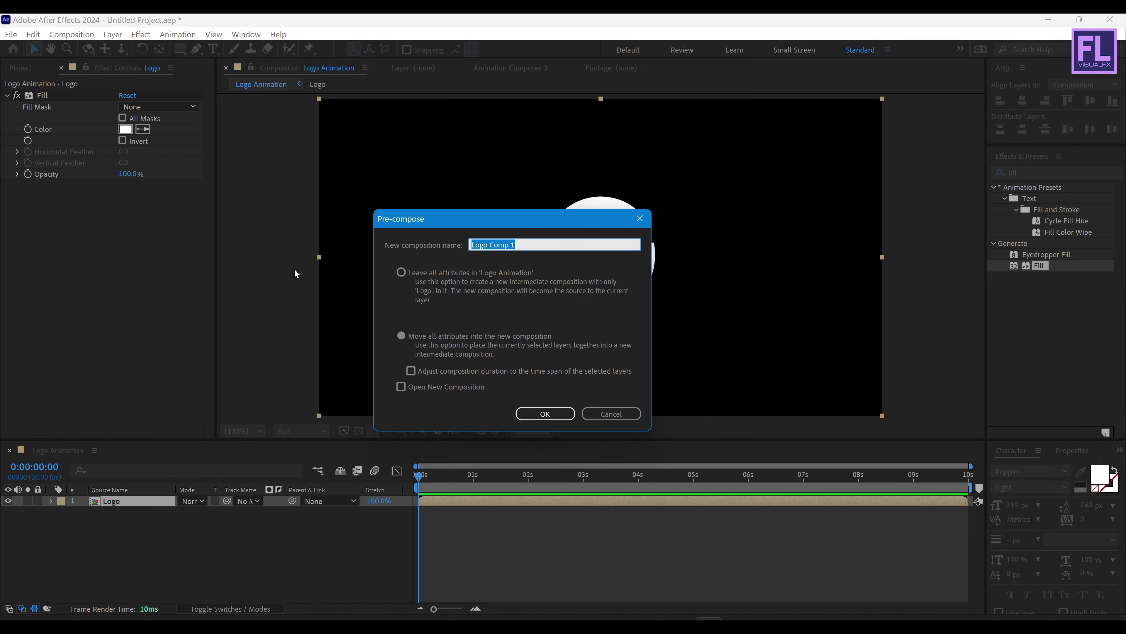
pyautogui.write('White logo')
pyautogui.click(545, 413)
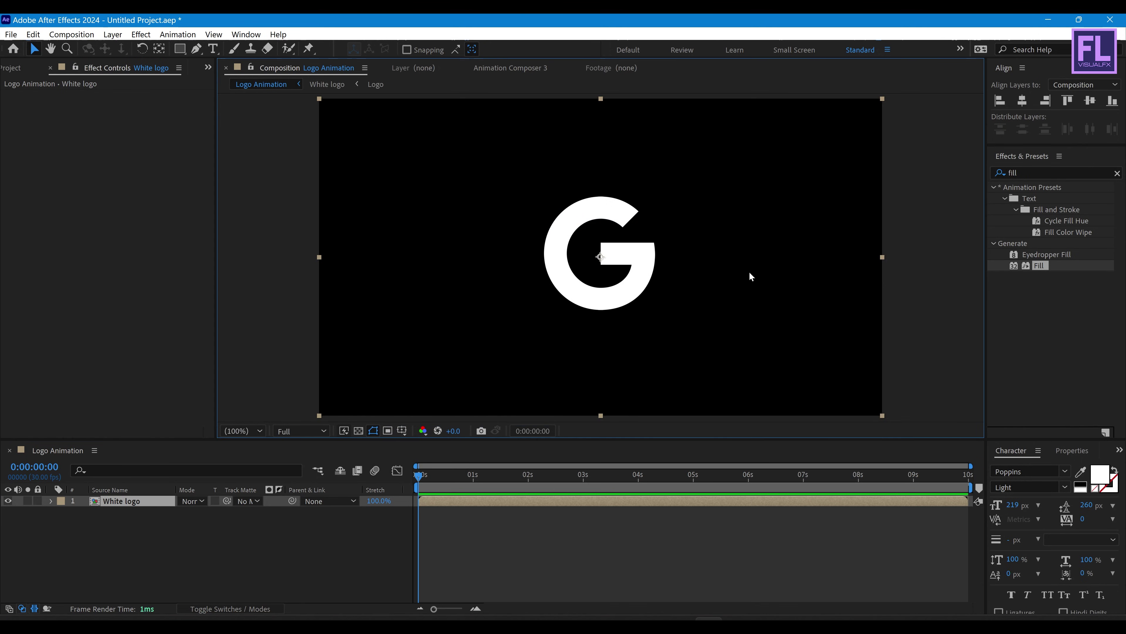
# Step: Apply a Fill effect to the White logo layer and set its color to dark gray (202020)
pyautogui.moveTo(1040, 266); pyautogui.dragTo(604, 255)
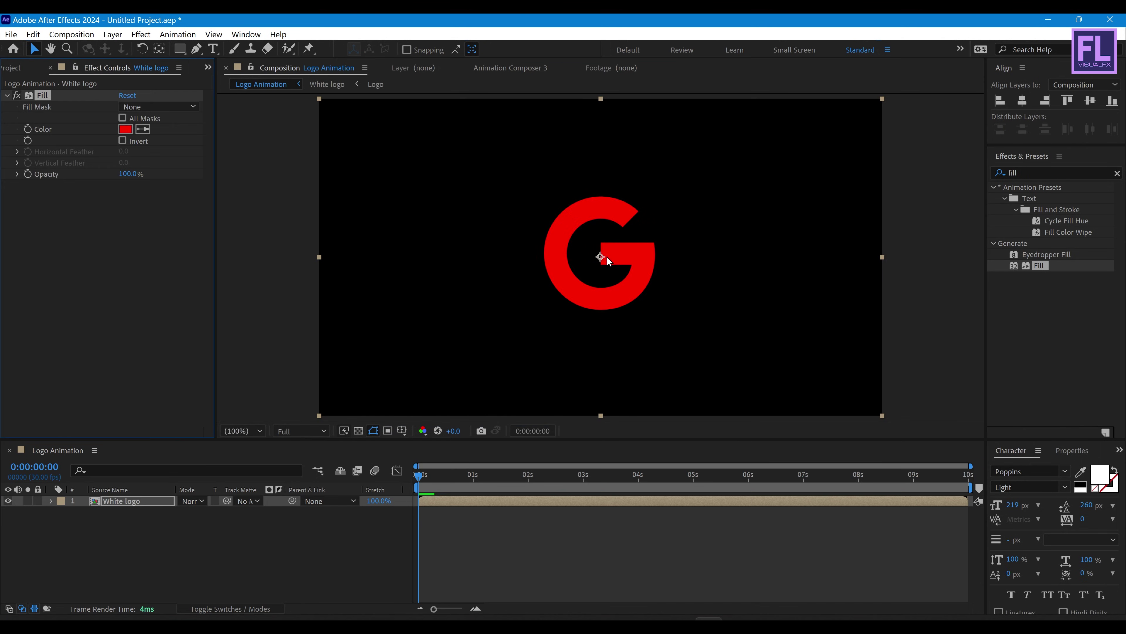
pyautogui.click(126, 129)
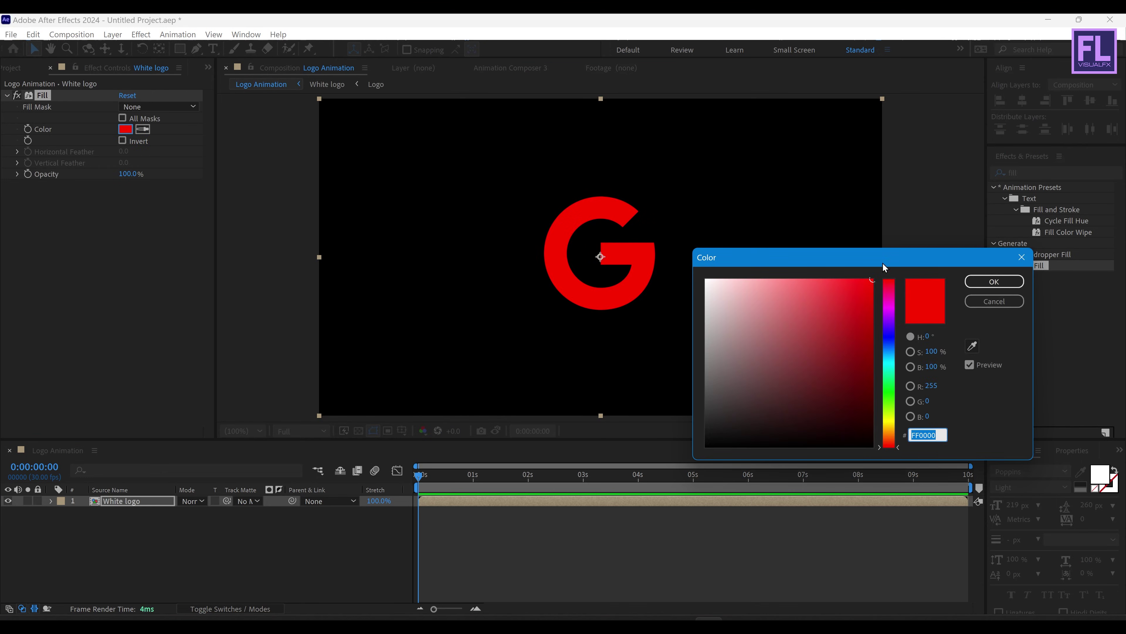
pyautogui.moveTo(883, 261); pyautogui.dragTo(879, 177)
pyautogui.moveTo(709, 335); pyautogui.dragTo(691, 339)
pyautogui.moveTo(821, 174); pyautogui.dragTo(582, 201)
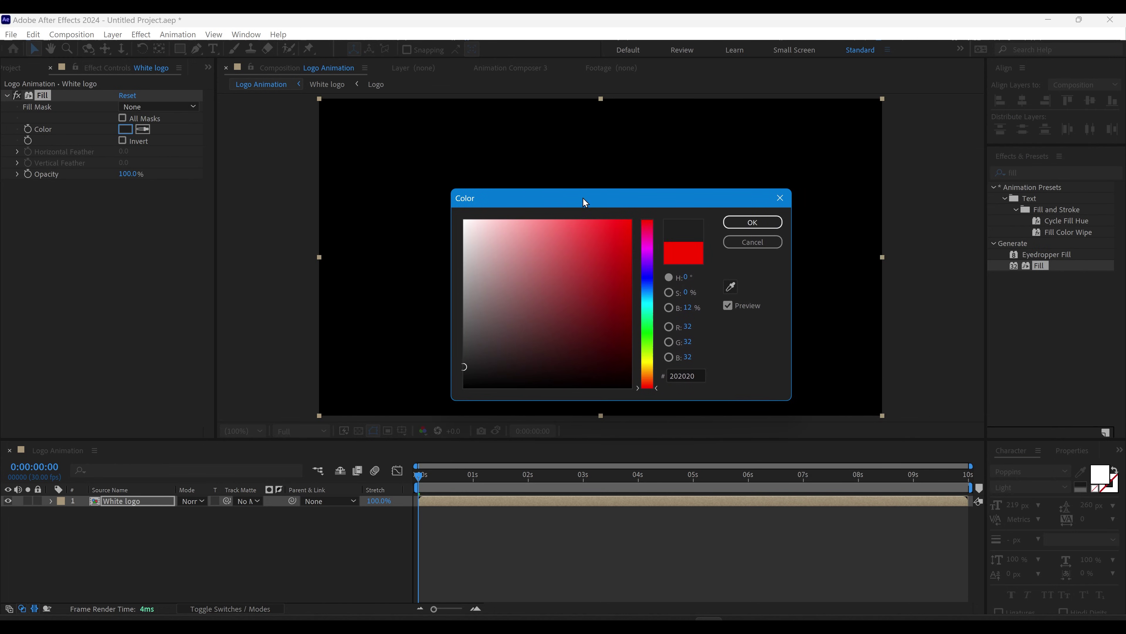
pyautogui.click(755, 222)
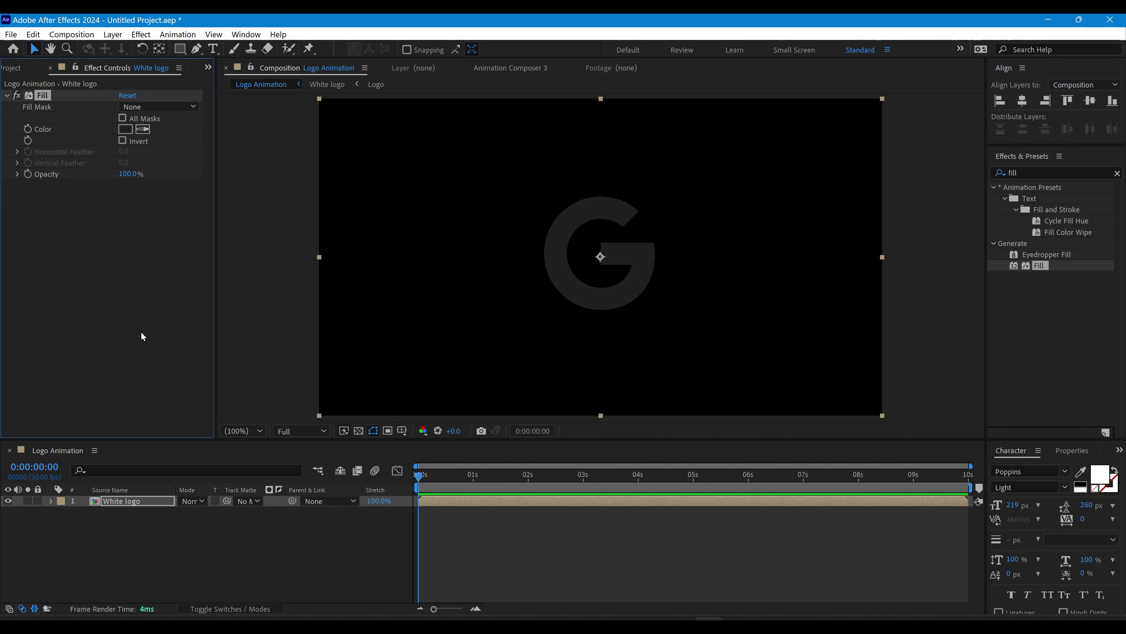
# Step: Apply CC Light Sweep to the White logo layer and set its Shape to Smooth
pyautogui.click(1033, 169)
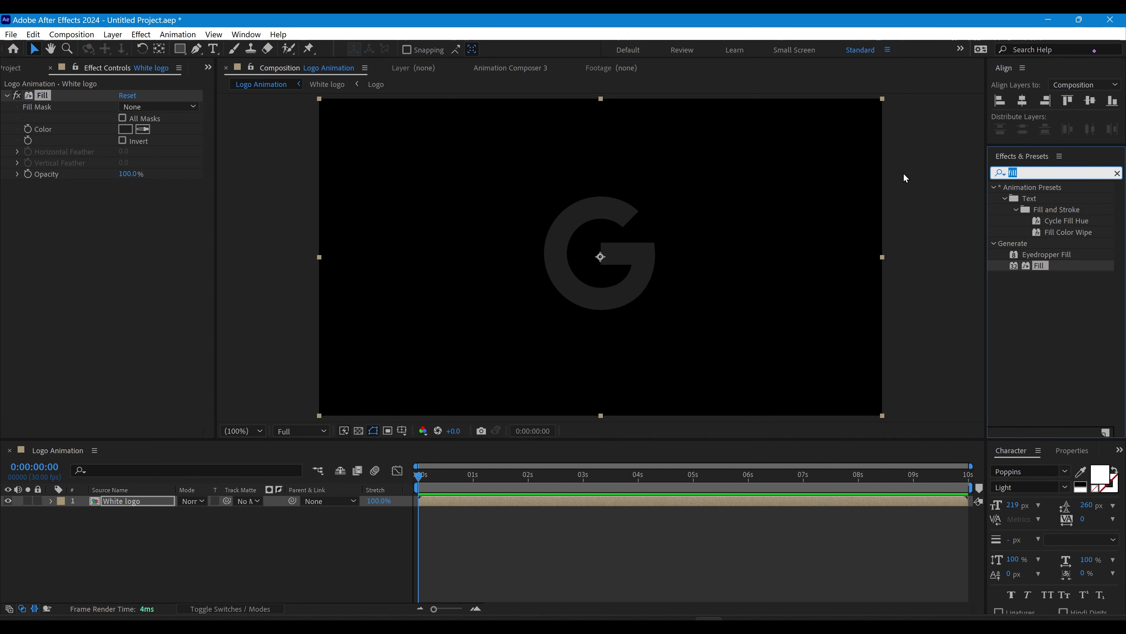
pyautogui.write('cc light')
pyautogui.moveTo(1036, 221); pyautogui.dragTo(660, 246)
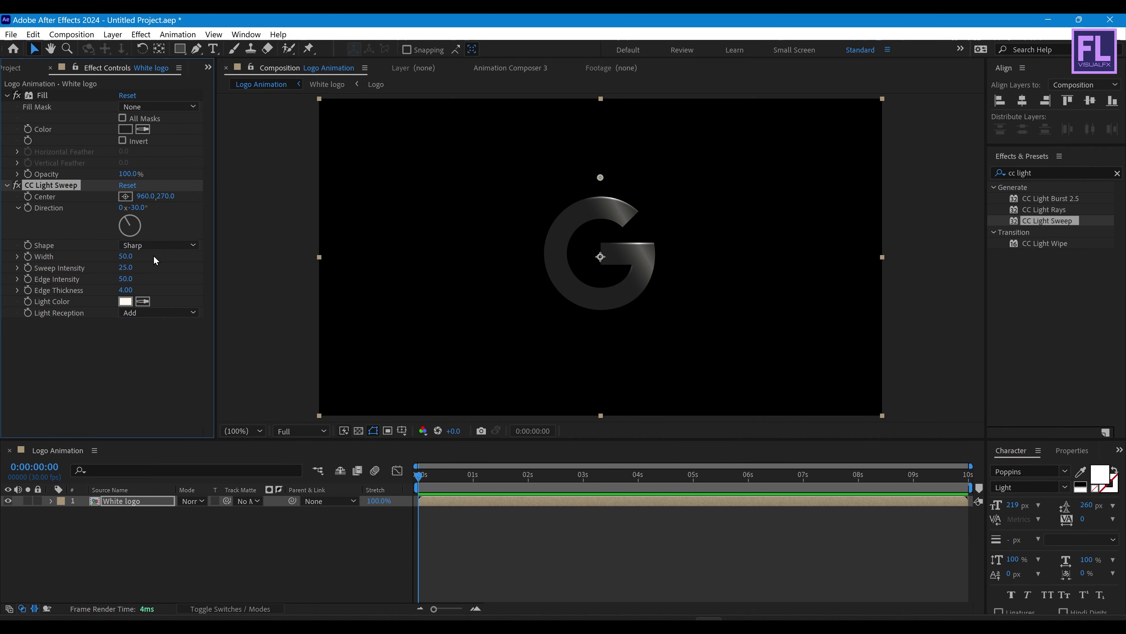
pyautogui.click(155, 245)
pyautogui.click(156, 272)
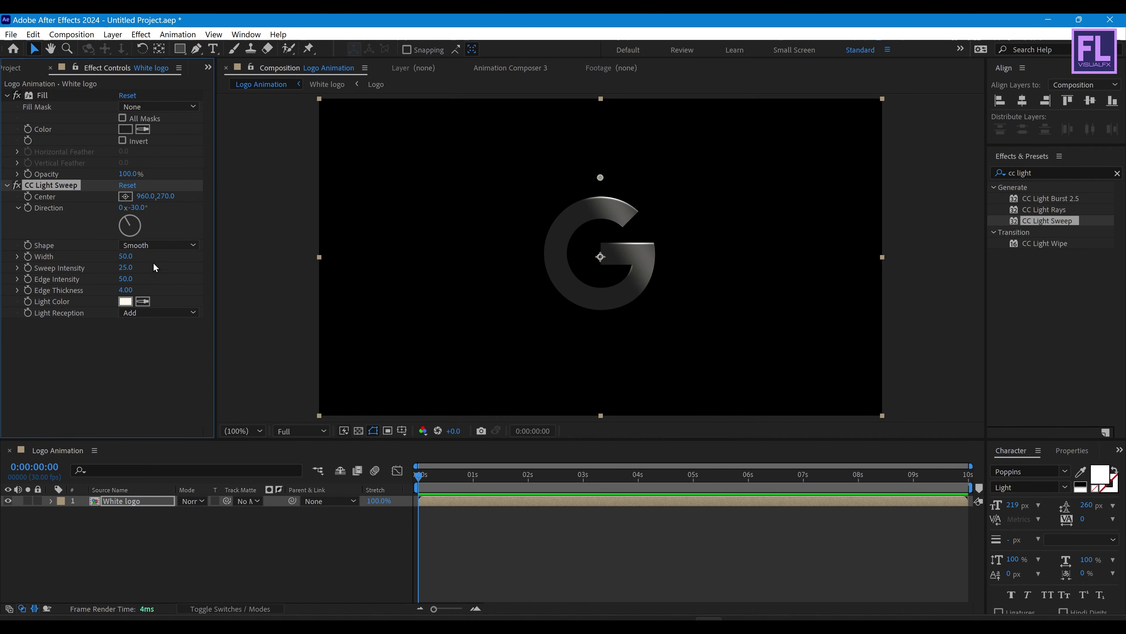
# Step: Set the light sweep's Width to 100 and Sweep Intensity to 70
pyautogui.click(126, 256)
pyautogui.write('100')
pyautogui.press('Return')
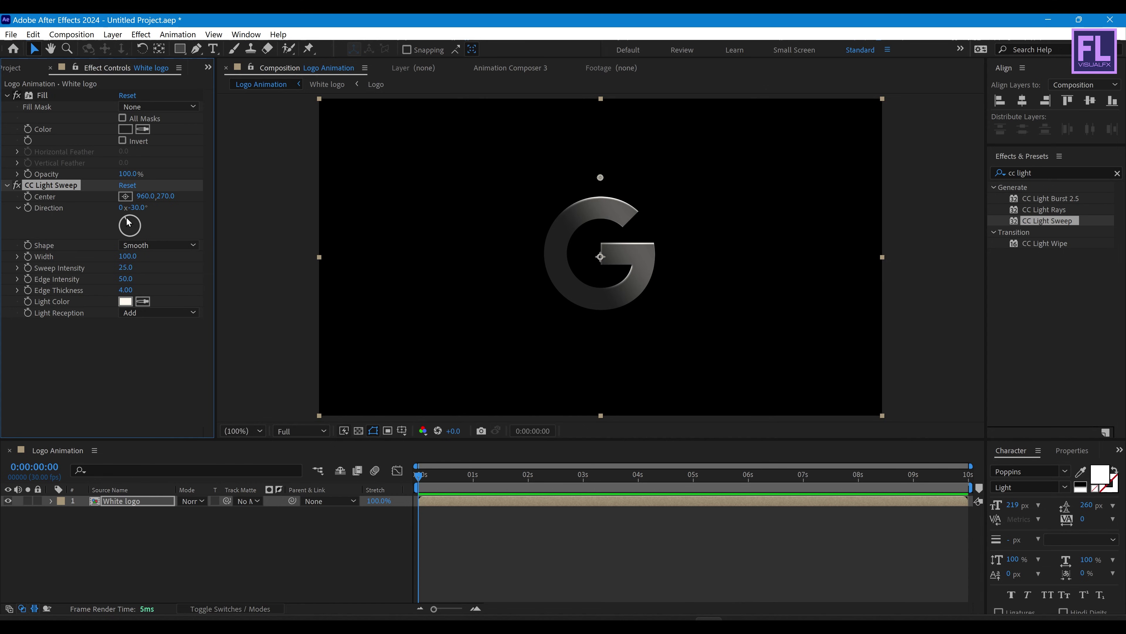
pyautogui.click(125, 267)
pyautogui.write('70')
pyautogui.press('Return')
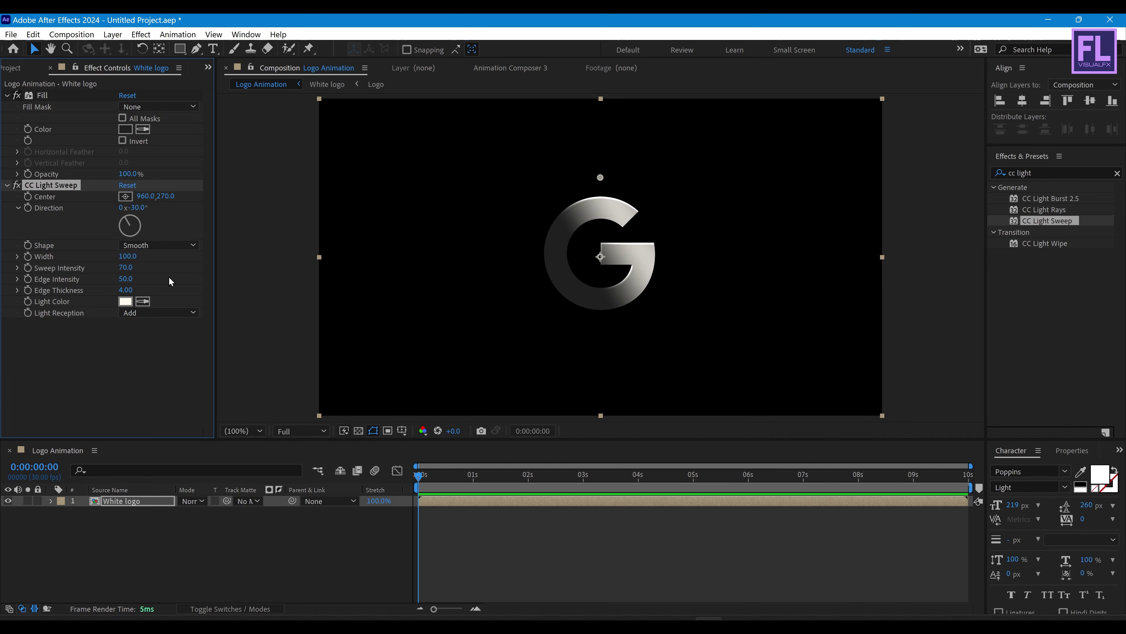
# Step: Set the light sweep's Edge Intensity and Edge Thickness to 0 and move its Center onto the logo's middle, about 960, 535
pyautogui.click(133, 279)
pyautogui.write('0')
pyautogui.press('Return')
pyautogui.moveTo(133, 291); pyautogui.dragTo(30, 303)
pyautogui.moveTo(597, 180); pyautogui.dragTo(603, 260)
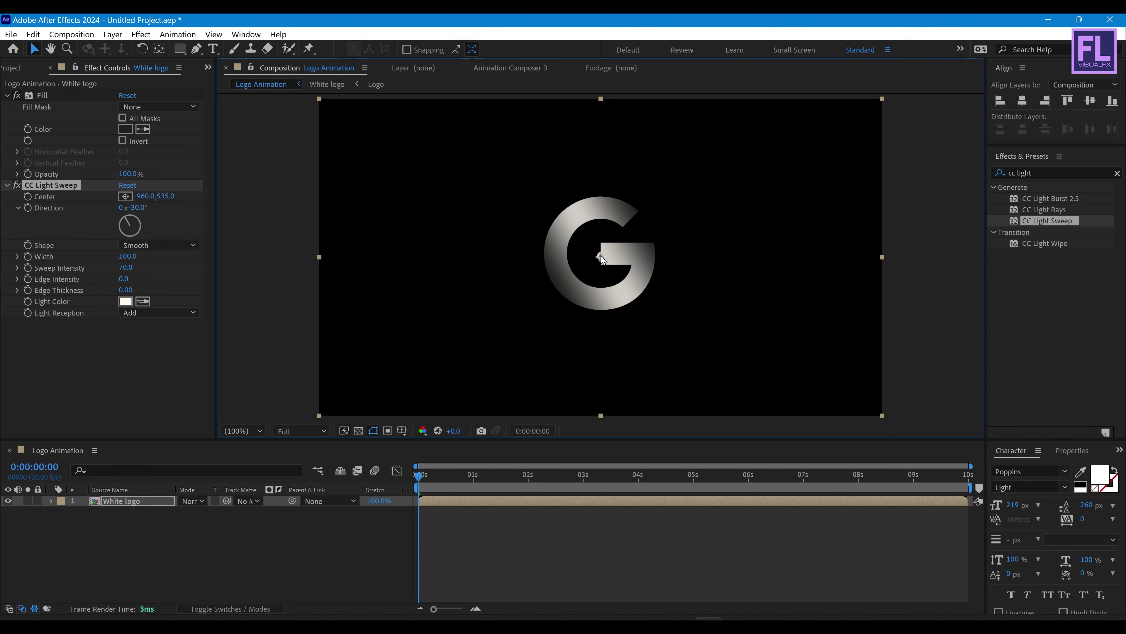
# Step: Keyframe the light sweep's Direction at 0 seconds, and set it to about 131° at 0:00:02:20
pyautogui.moveTo(461, 486); pyautogui.dragTo(385, 490)
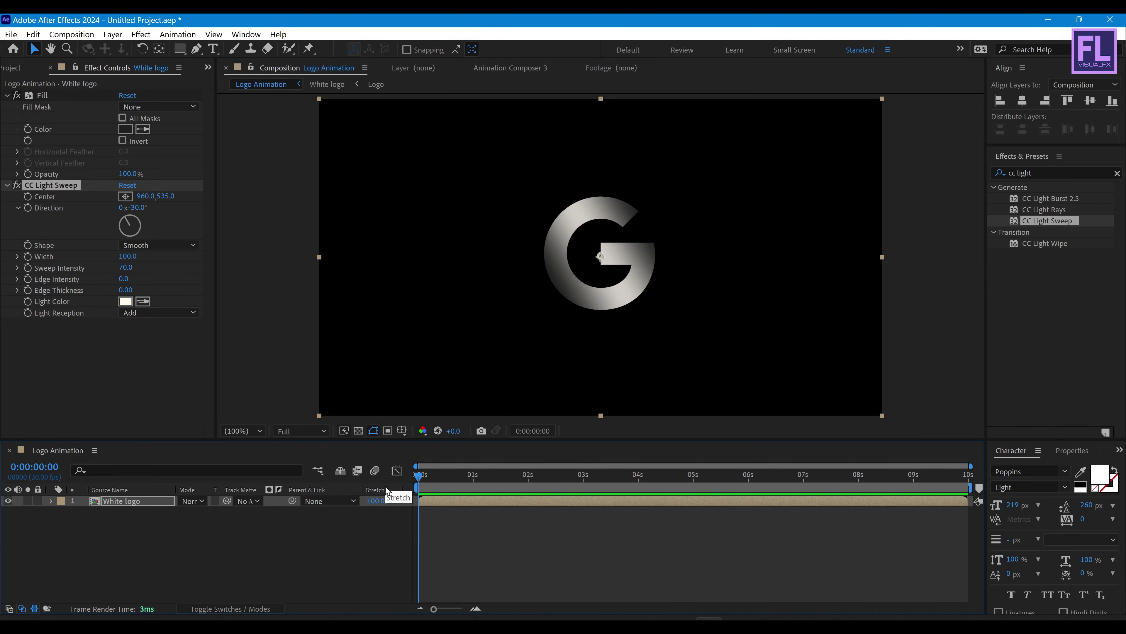
pyautogui.click(31, 213)
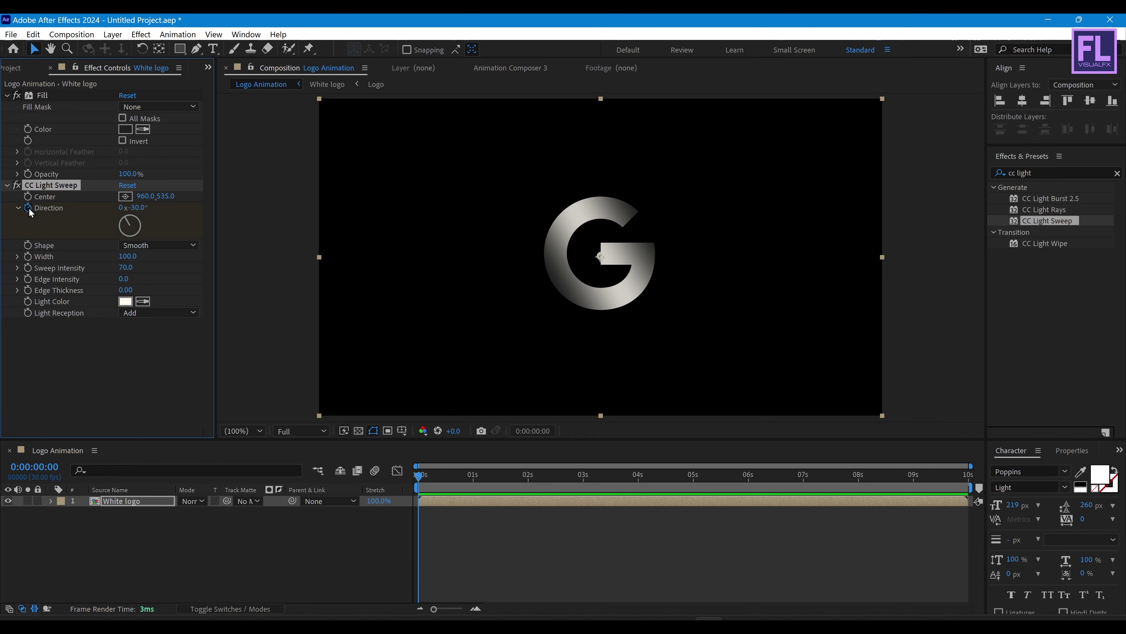
pyautogui.moveTo(559, 485)
pyautogui.mouseDown()
pyautogui.moveTo(635, 486)
pyautogui.moveTo(533, 484)
pyautogui.moveTo(569, 485)
pyautogui.mouseUp()
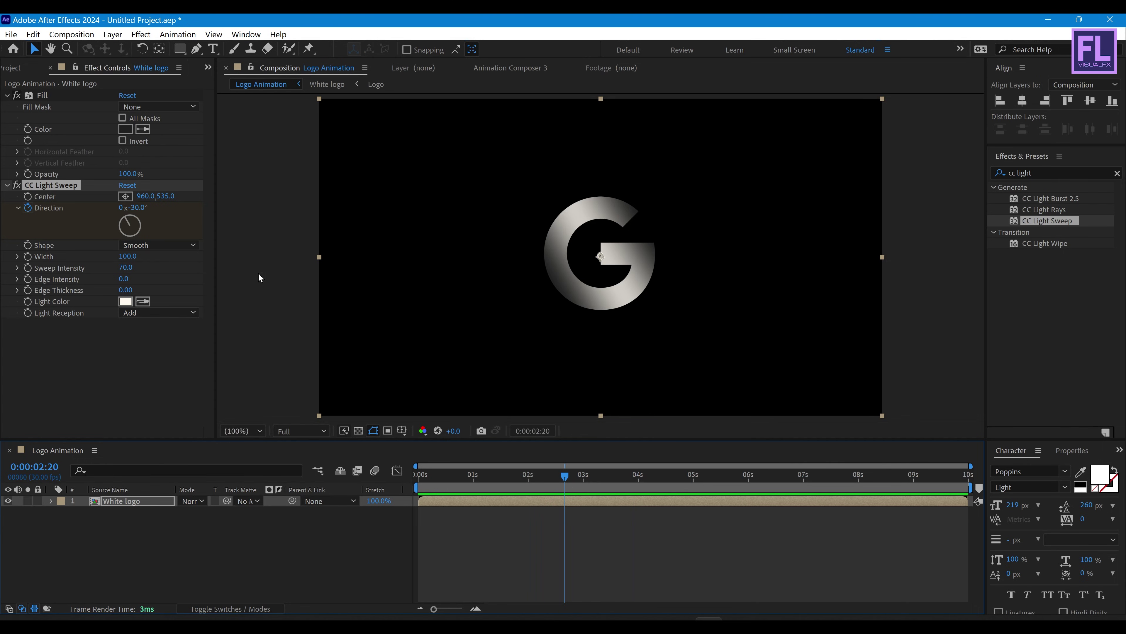
pyautogui.moveTo(141, 209); pyautogui.dragTo(235, 206)
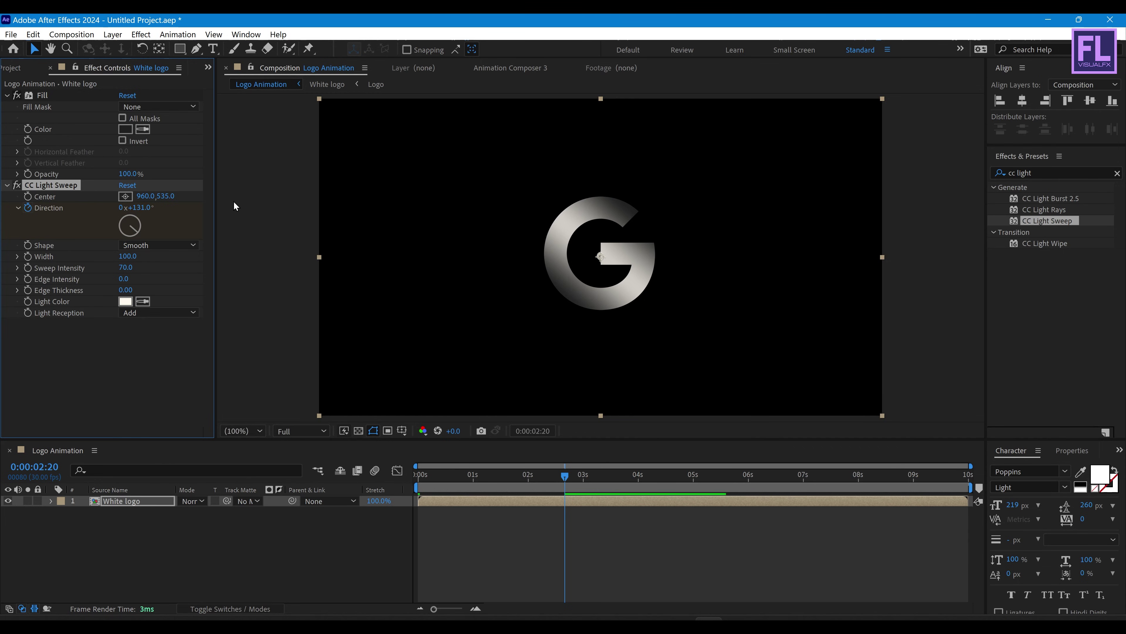
# Step: Apply Easy Ease to both Direction keyframes of the White logo's light sweep and return to the start of the timeline
pyautogui.click(104, 504)
pyautogui.press('u')
pyautogui.moveTo(573, 519); pyautogui.dragTo(410, 534)
pyautogui.press('F9')
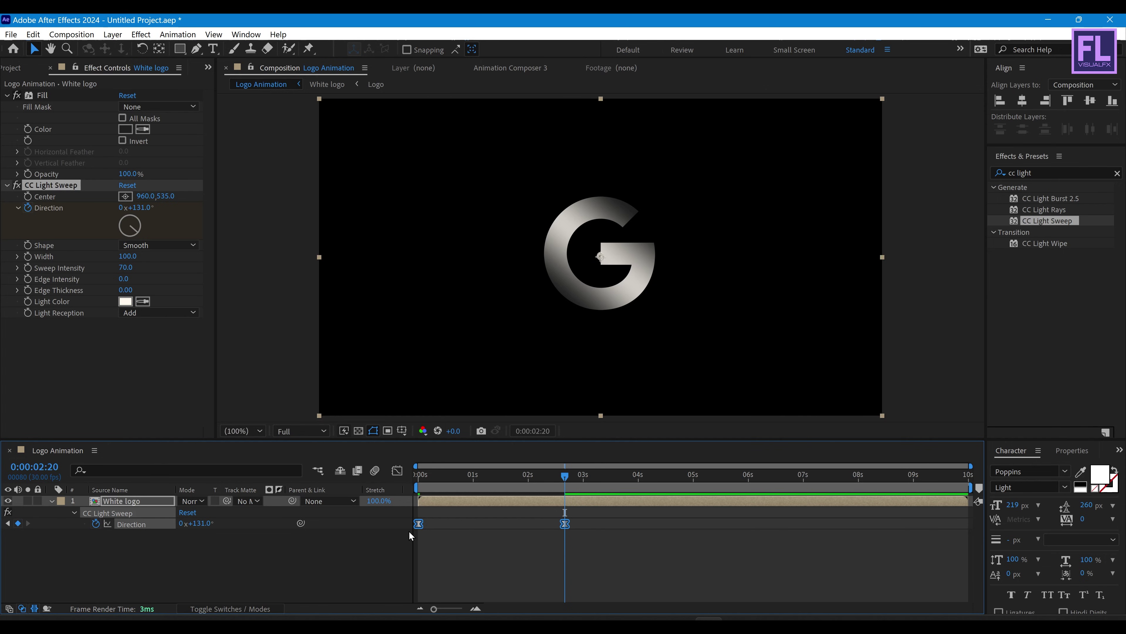
pyautogui.click(51, 502)
pyautogui.moveTo(519, 486); pyautogui.dragTo(224, 538)
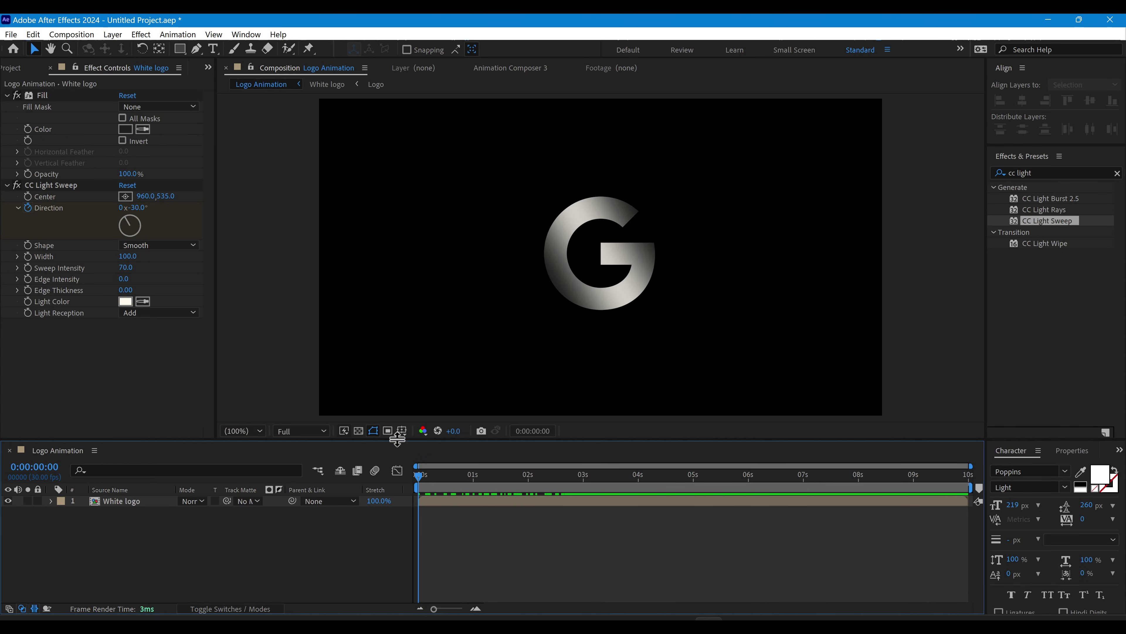
# Step: Find the Vegas effect and apply it to the White logo layer above the Fill effect
pyautogui.click(1060, 173)
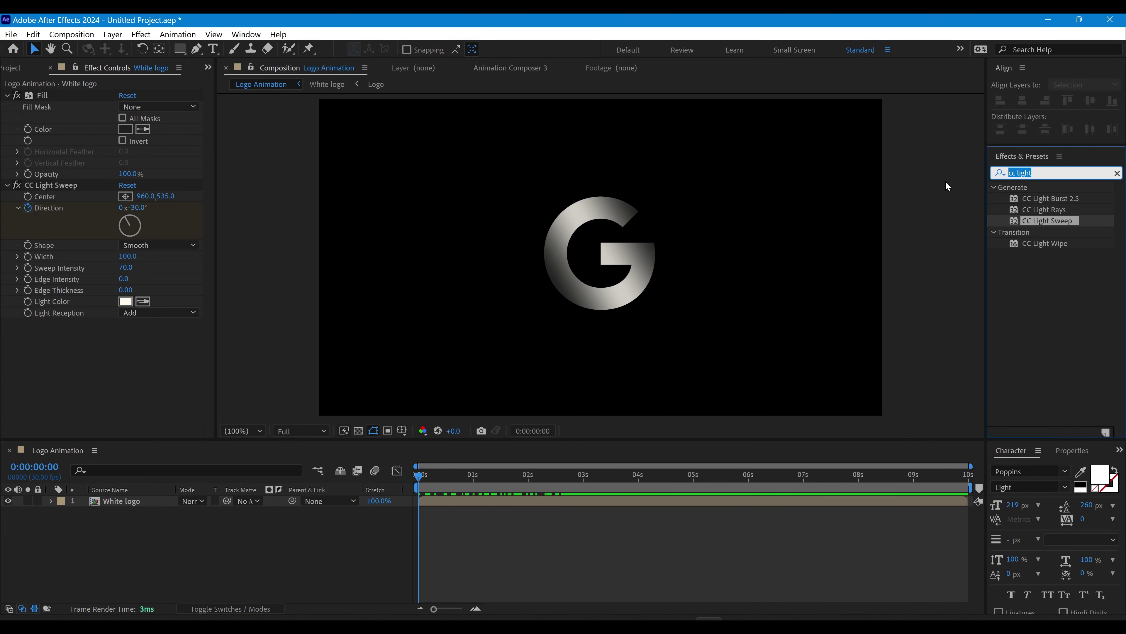
pyautogui.write('vegas')
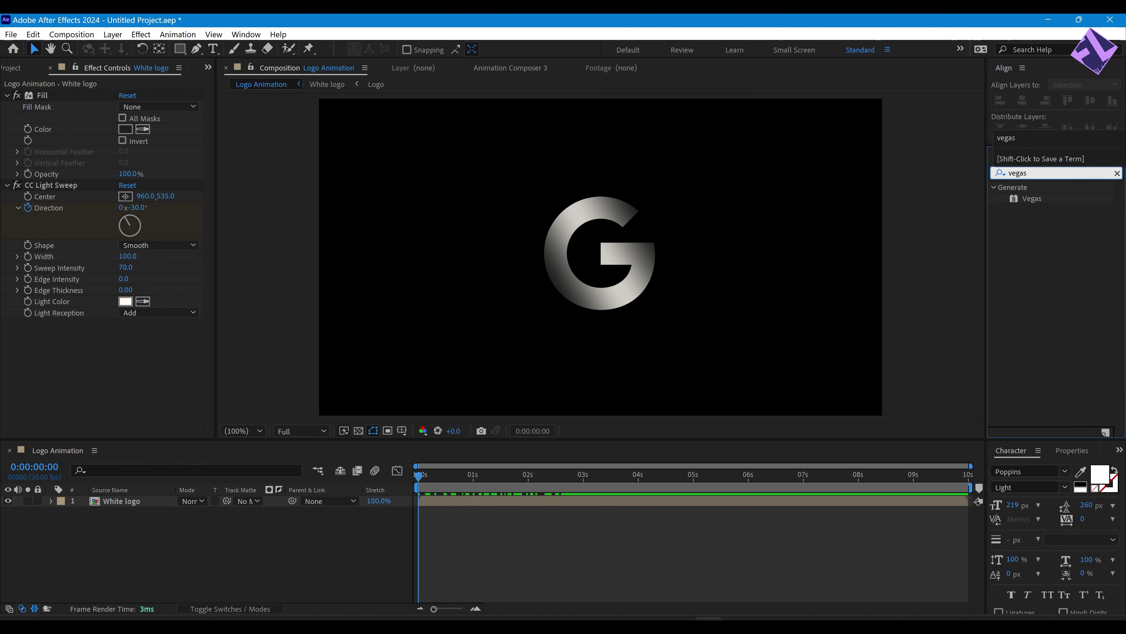
pyautogui.moveTo(1032, 198)
pyautogui.mouseDown()
pyautogui.moveTo(450, 233)
pyautogui.moveTo(129, 121)
pyautogui.moveTo(84, 93)
pyautogui.mouseUp()
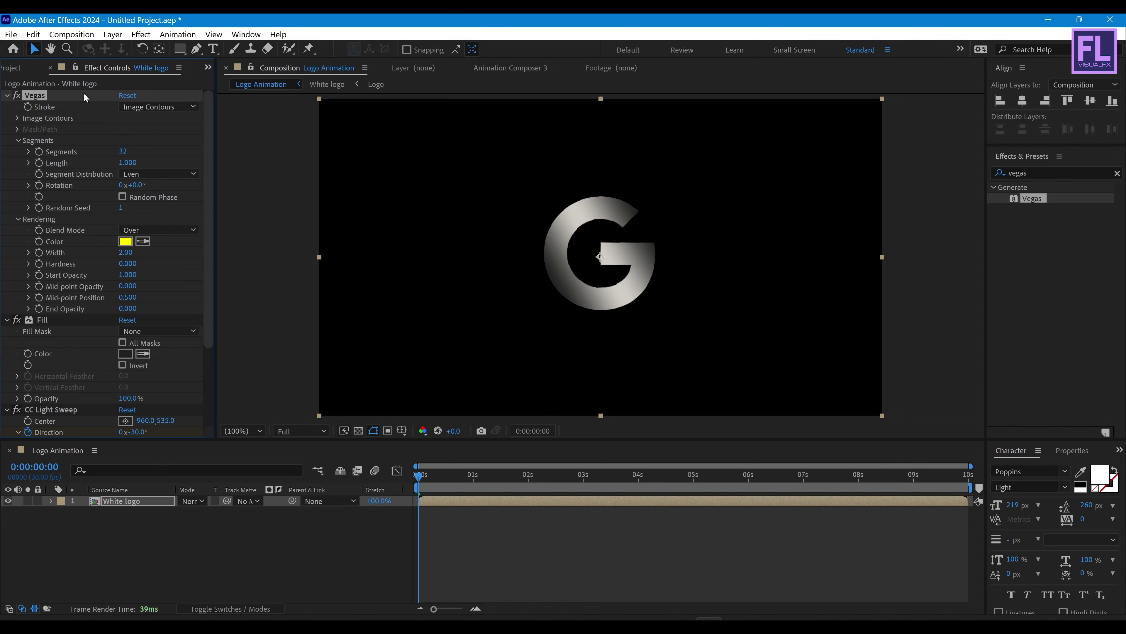
# Step: Set the Vegas effect to 2 segments with Random Phase enabled and its Blend Mode to Transparent
pyautogui.click(122, 152)
pyautogui.write('2')
pyautogui.press('Return')
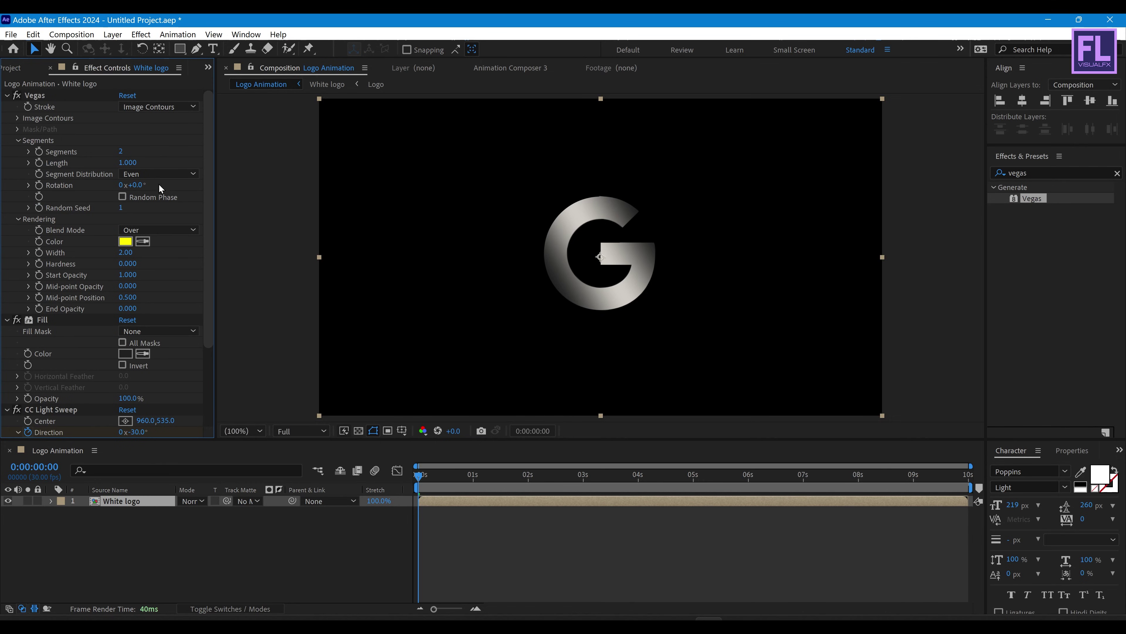
pyautogui.click(122, 197)
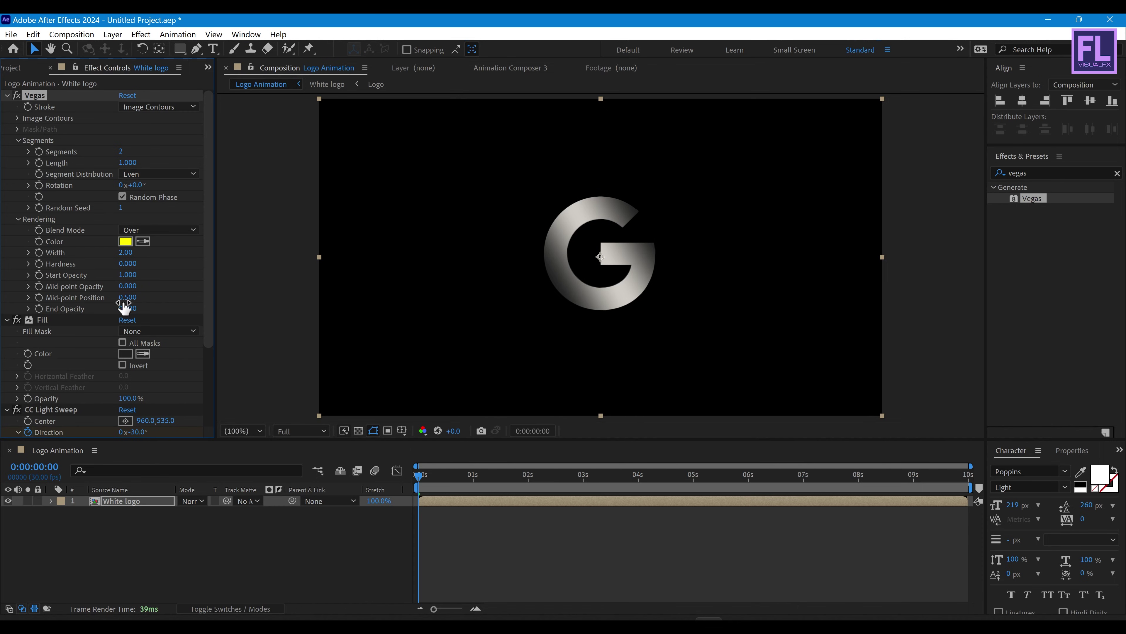
pyautogui.click(180, 234)
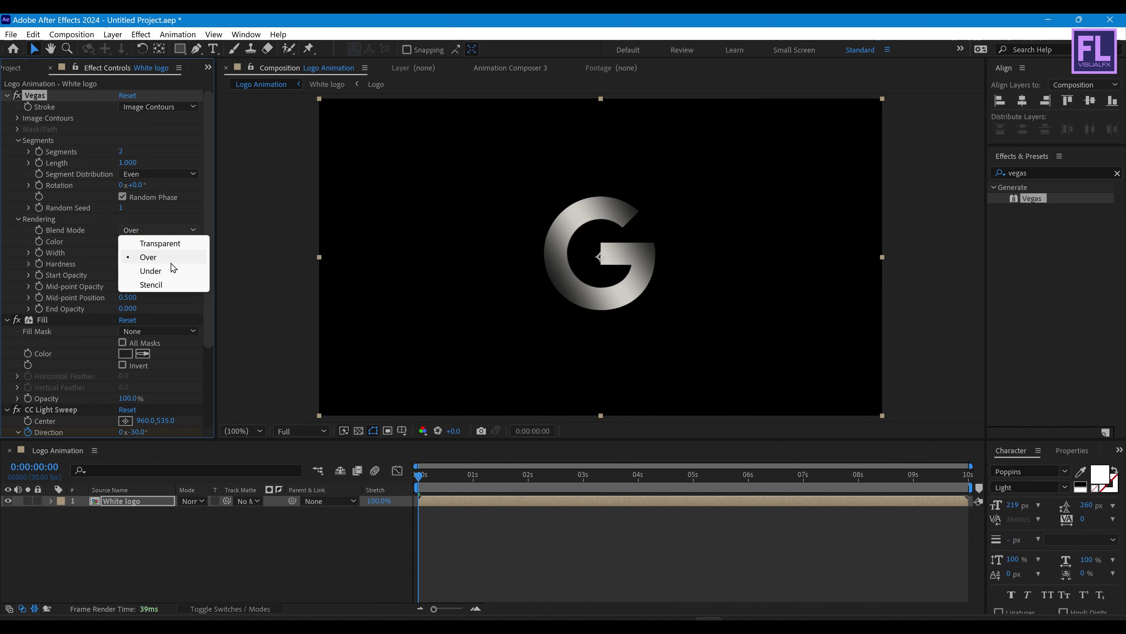
pyautogui.click(178, 244)
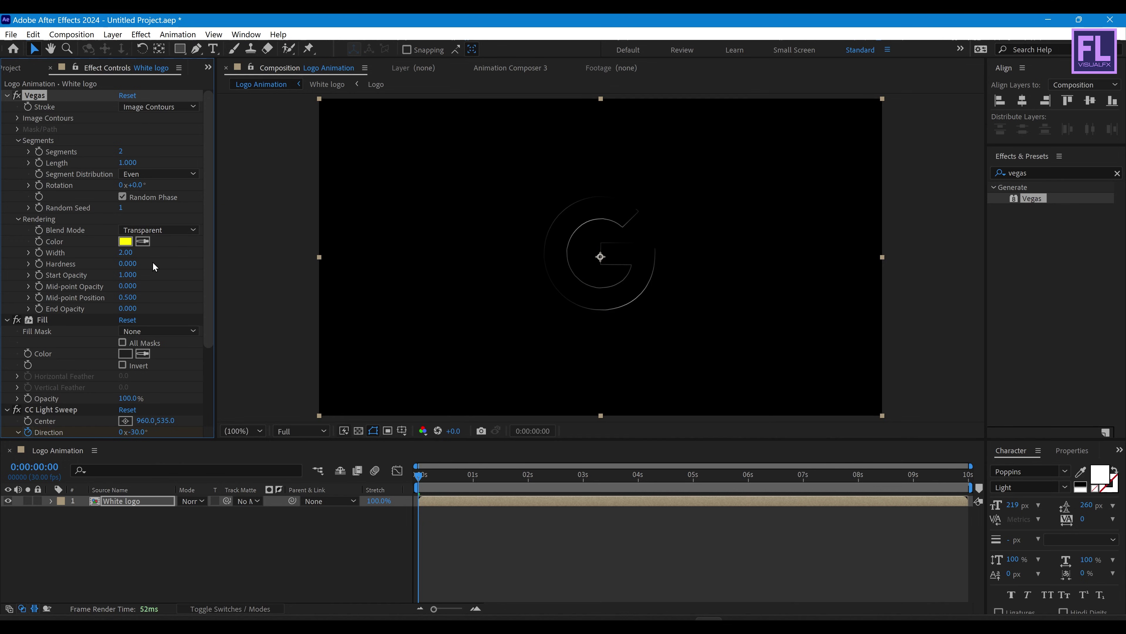
# Step: Set the Vegas stroke's Width to 1.3, Start Opacity to 0 and Mid-point Opacity to 1
pyautogui.click(130, 252)
pyautogui.write('1.3')
pyautogui.press('Return')
pyautogui.click(128, 274)
pyautogui.write('0')
pyautogui.press('Return')
pyautogui.click(130, 297)
pyautogui.click(127, 286)
pyautogui.write('0.85')
pyautogui.press('Return')
pyautogui.moveTo(234, 289); pyautogui.dragTo(363, 279)
# Step: Change the Vegas stroke color to white
pyautogui.click(125, 242)
pyautogui.click(464, 220)
pyautogui.click(750, 222)
pyautogui.scroll(-2, 147, 286)
pyautogui.scroll(2, 148, 288)
# Step: Add Simple Choker between the Vegas and Fill effects and set its Choke Matte to -2.70
pyautogui.click(1040, 172)
pyautogui.write('simple')
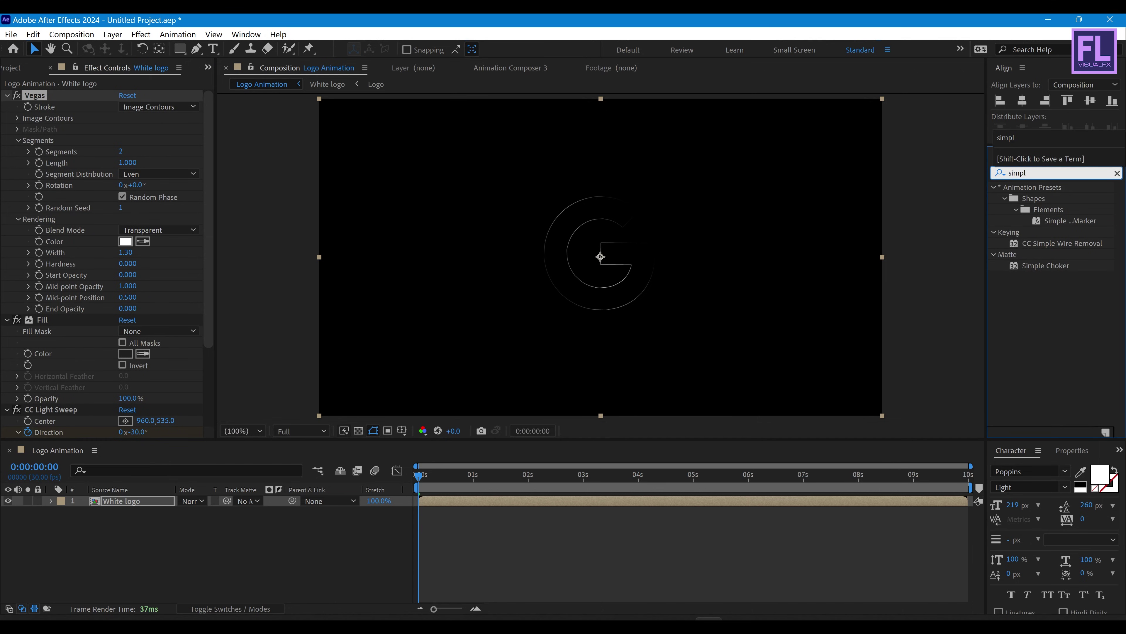
pyautogui.moveTo(1045, 267); pyautogui.dragTo(99, 309)
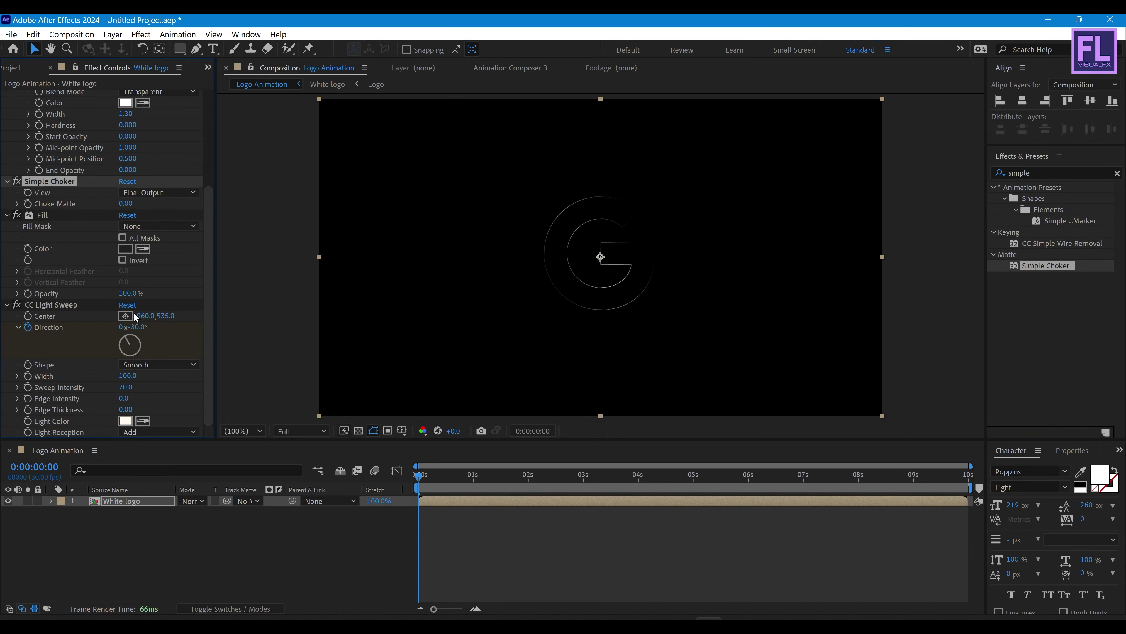
pyautogui.scroll(5, 129, 315)
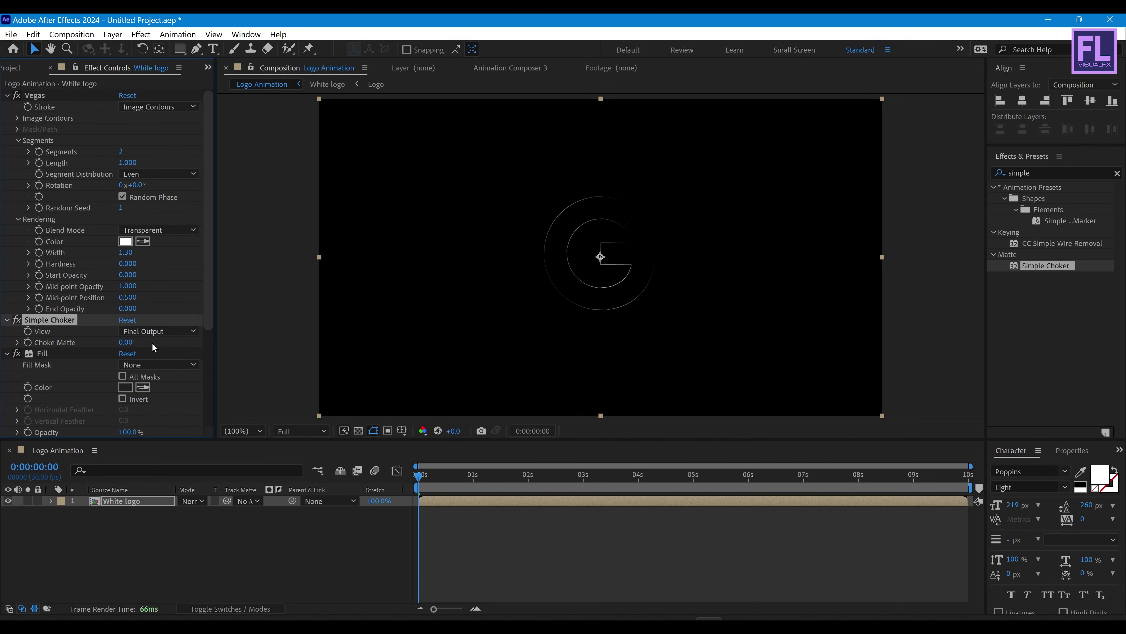
pyautogui.moveTo(128, 343)
pyautogui.mouseDown()
pyautogui.moveTo(107, 352)
pyautogui.moveTo(120, 356)
pyautogui.mouseUp()
pyautogui.scroll(1, 613, 252)
pyautogui.scroll(-1, 613, 251)
pyautogui.scroll(1, 614, 253)
pyautogui.scroll(-1, 616, 256)
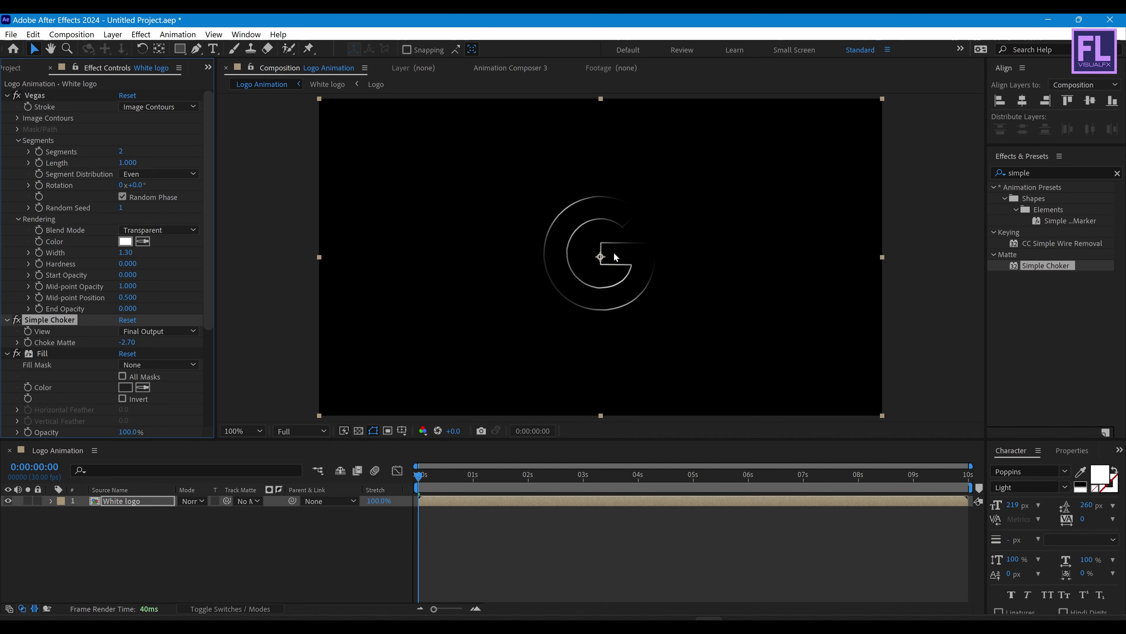
# Step: Keyframe the Vegas Length at 0 at the start of the timeline and 0.4 at 0:00:01:07
pyautogui.click(931, 294)
pyautogui.click(414, 481)
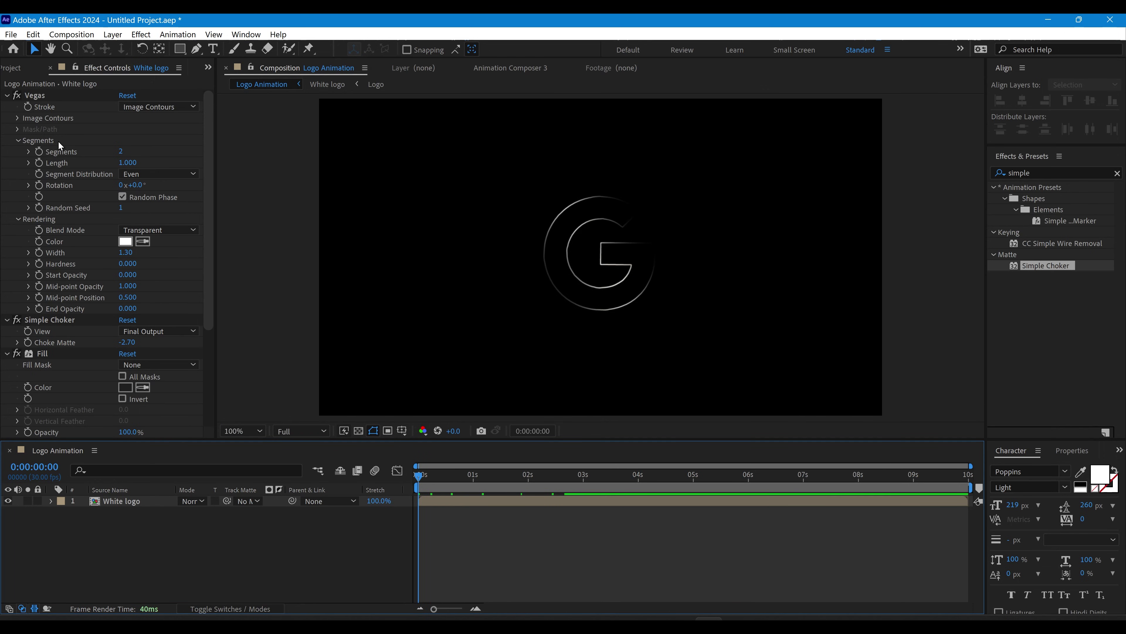
pyautogui.click(40, 163)
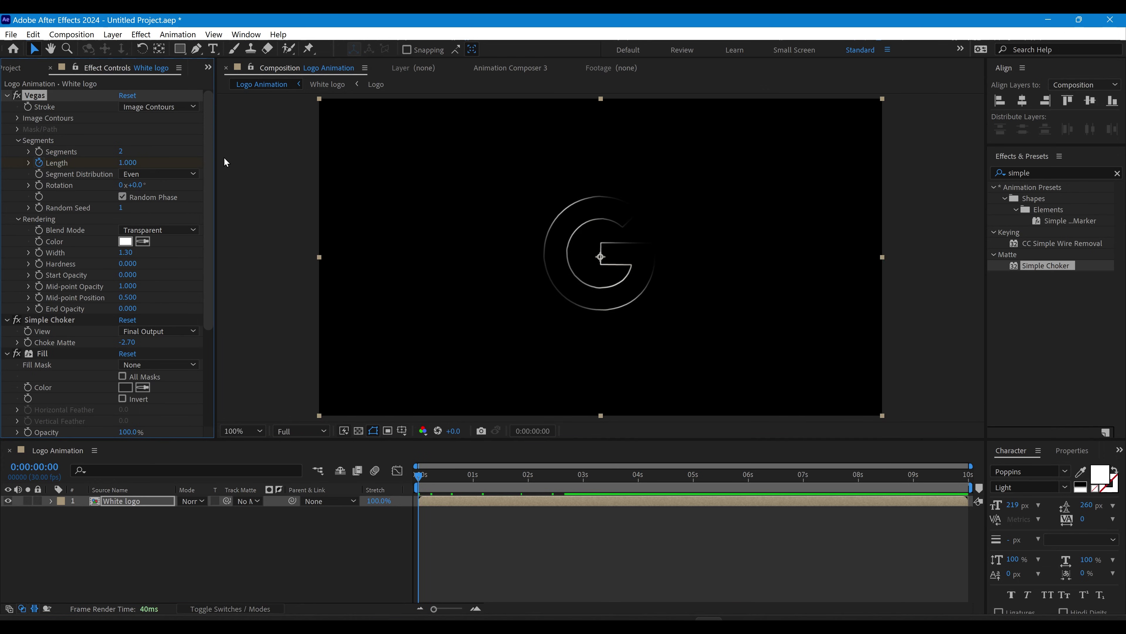
pyautogui.write('0')
pyautogui.press('Return')
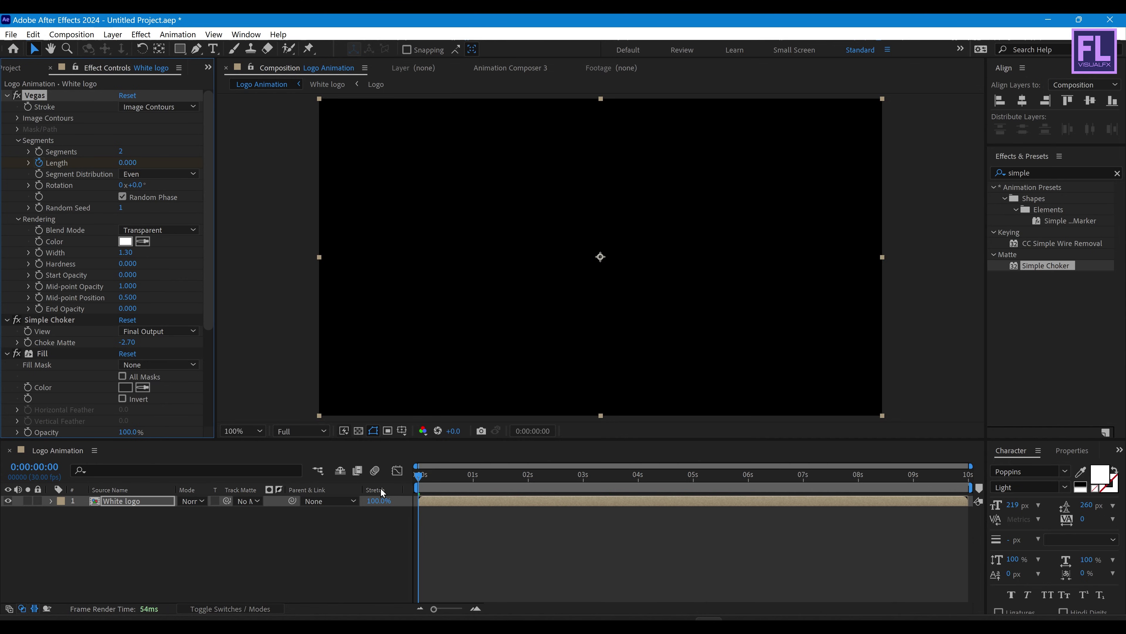
pyautogui.moveTo(434, 483); pyautogui.dragTo(487, 479)
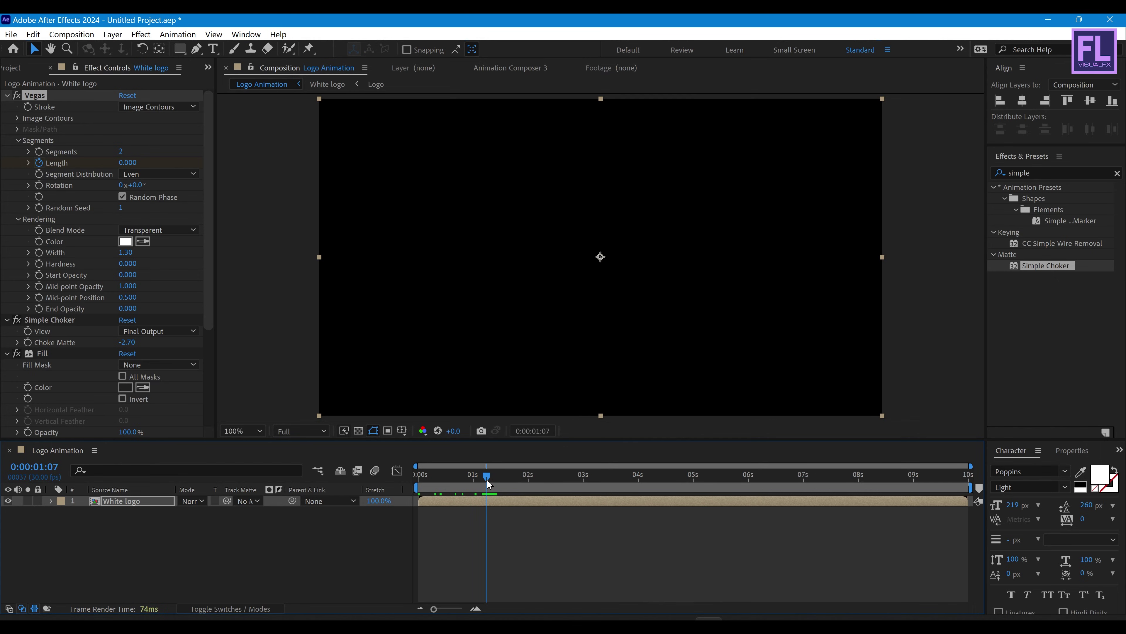
pyautogui.moveTo(132, 170); pyautogui.dragTo(151, 167)
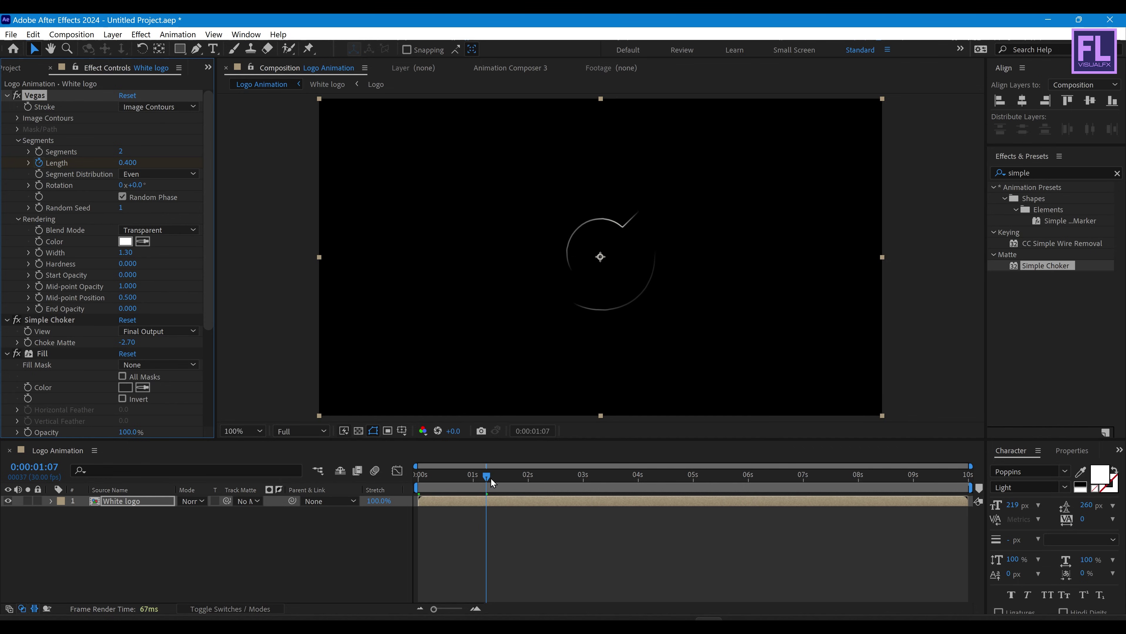
# Step: Set the Vegas Length to 0 at 0:00:03:14 and scrub back through the animation
pyautogui.moveTo(489, 476); pyautogui.dragTo(615, 477)
pyautogui.press('pageup')
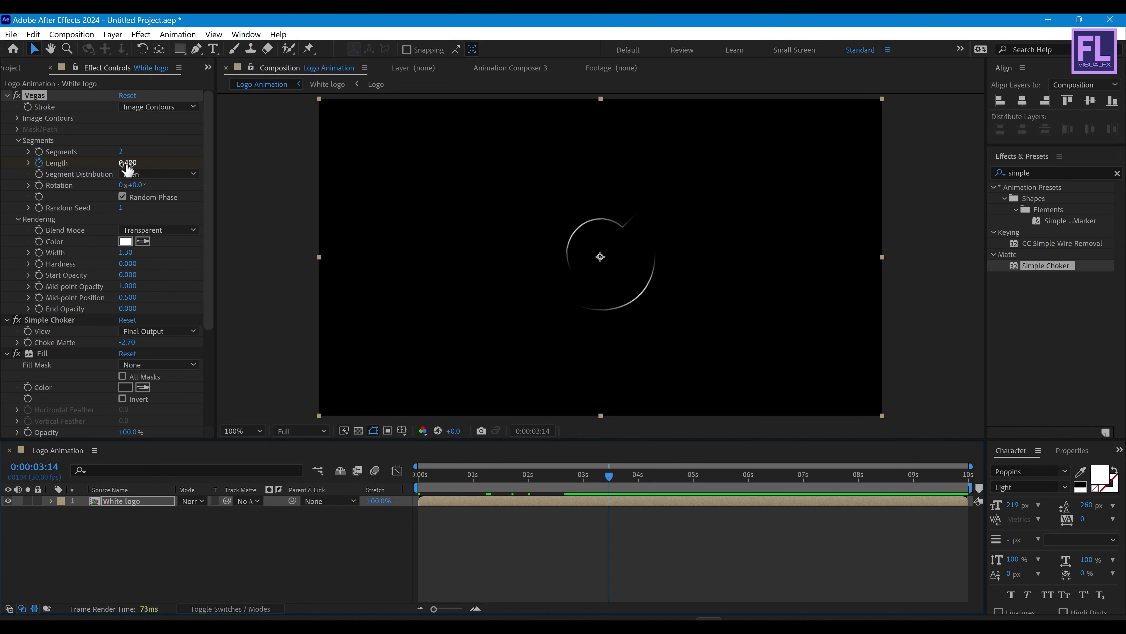
pyautogui.click(126, 162)
pyautogui.write('0')
pyautogui.press('Return')
pyautogui.moveTo(610, 482)
pyautogui.mouseDown()
pyautogui.moveTo(419, 479)
pyautogui.moveTo(497, 477)
pyautogui.mouseUp()
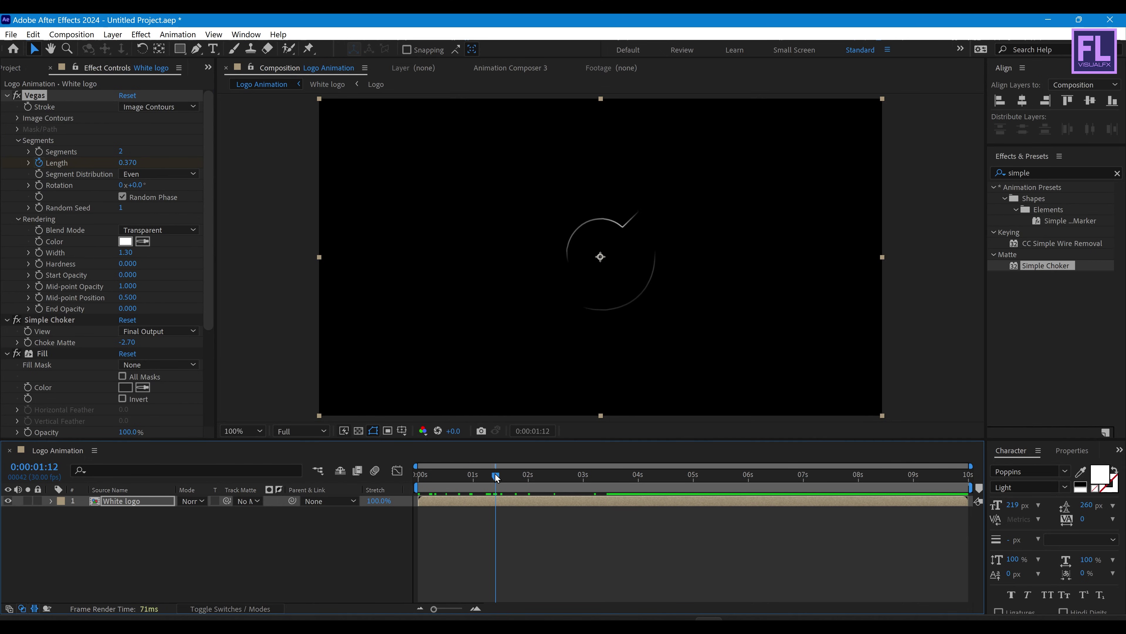
# Step: Apply Easy Ease to all three Vegas Length keyframes and return to the start of the timeline
pyautogui.click(137, 507)
pyautogui.press('u')
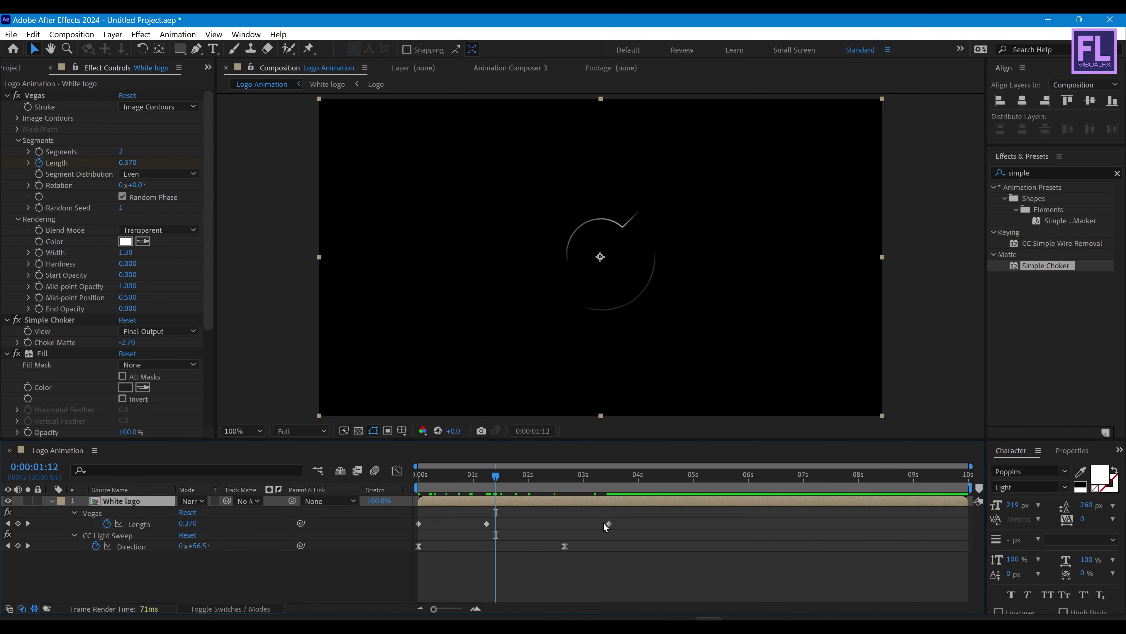
pyautogui.moveTo(626, 515); pyautogui.dragTo(407, 533)
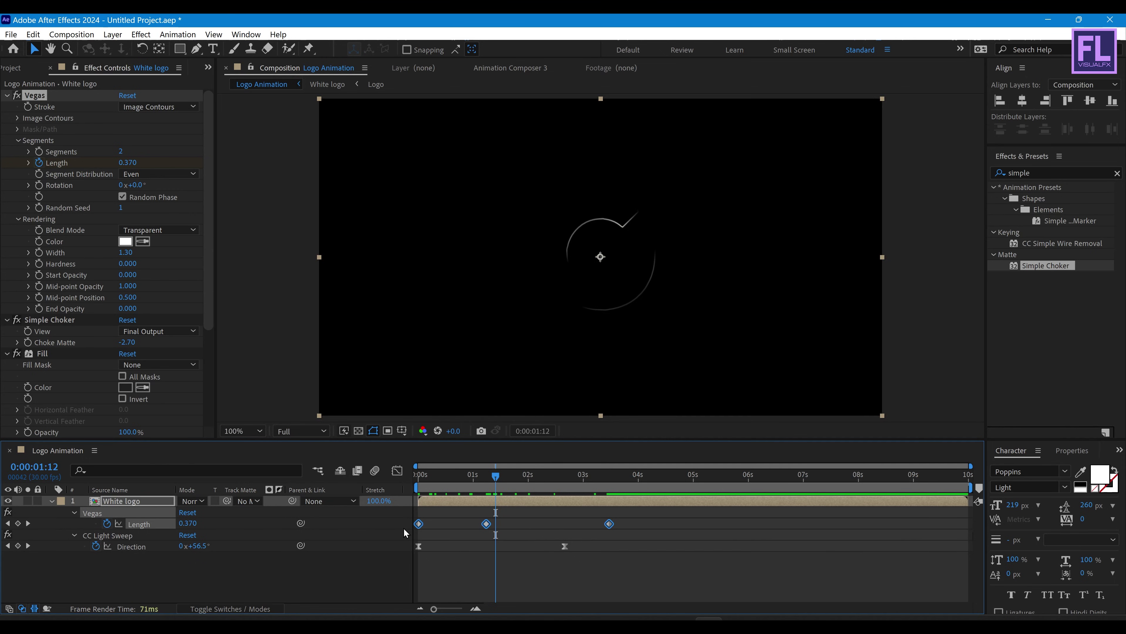
pyautogui.press('F9')
pyautogui.press('Home')
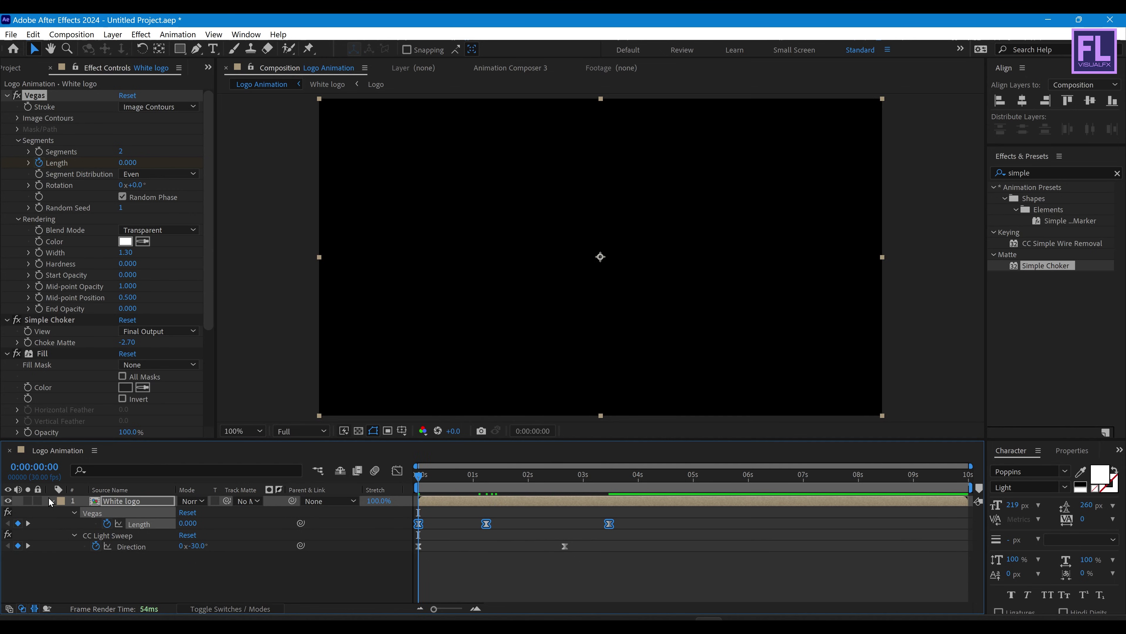
pyautogui.click(50, 501)
# Step: Keyframe the Vegas Rotation at 0° at the start and 270° at 0:00:03:14, aligned with the last Length keyframe
pyautogui.click(129, 500)
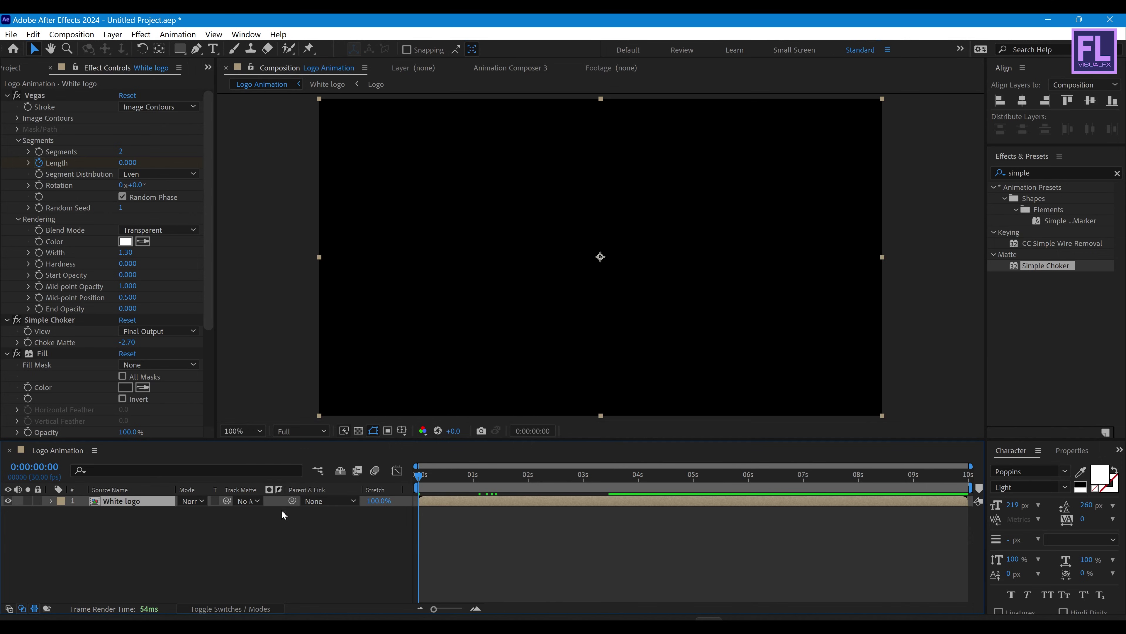
pyautogui.click(38, 185)
pyautogui.moveTo(432, 481); pyautogui.dragTo(652, 480)
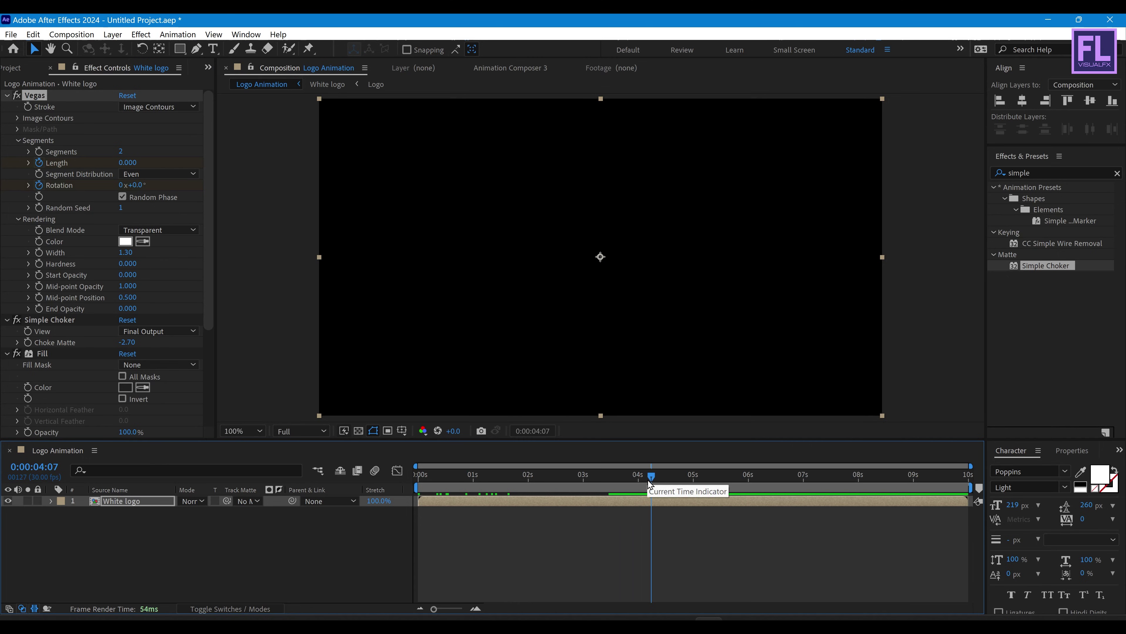
pyautogui.press('u')
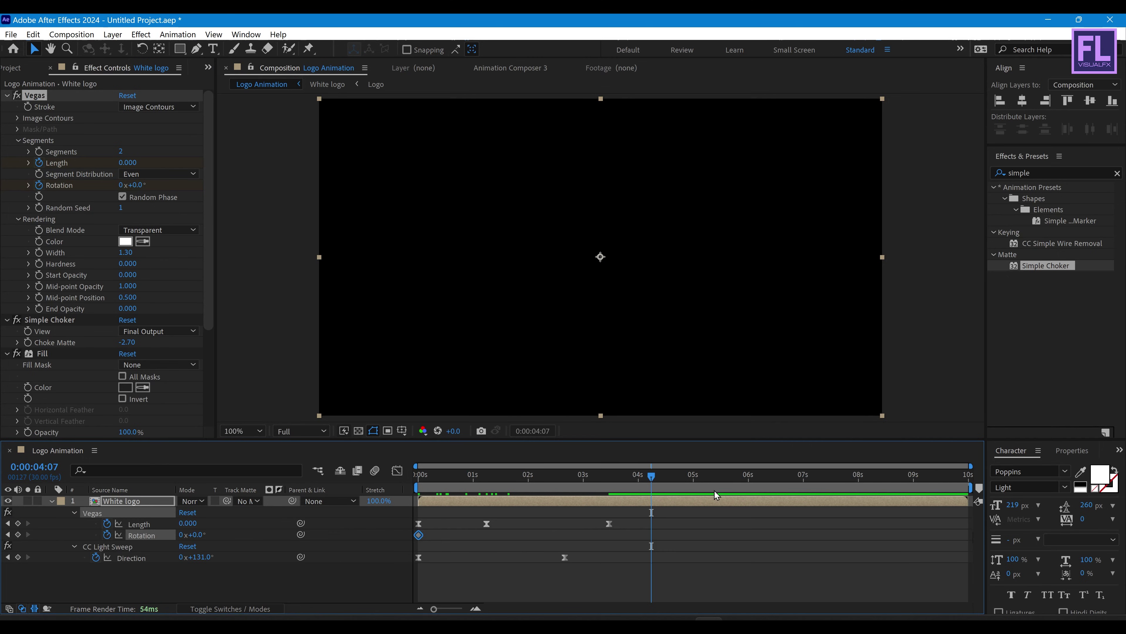
pyautogui.moveTo(651, 478); pyautogui.dragTo(609, 477)
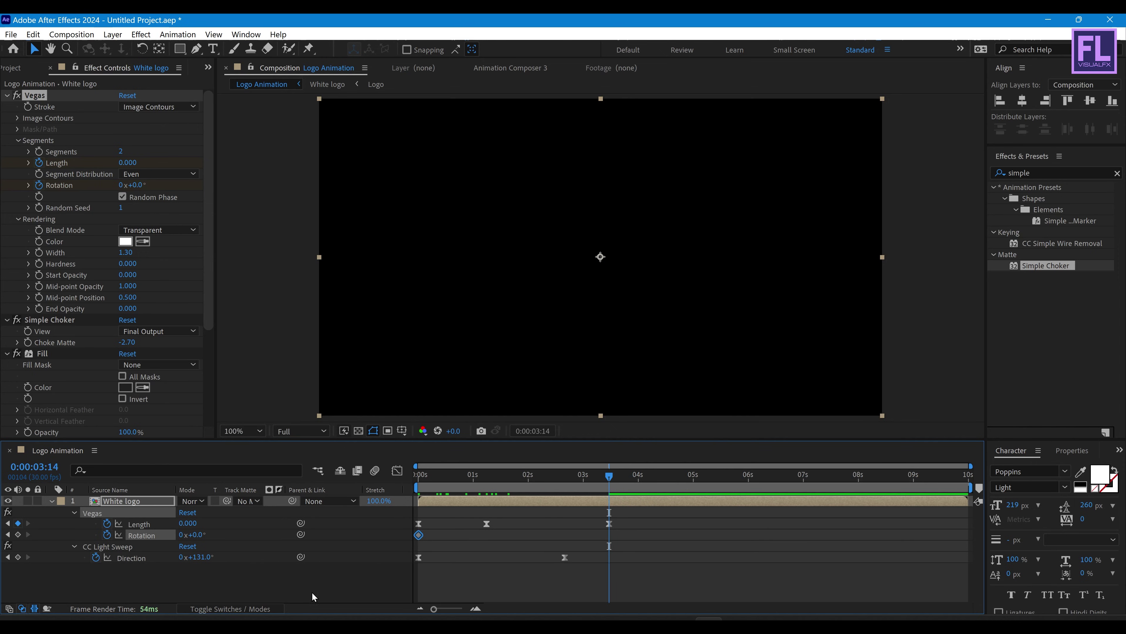
pyautogui.moveTo(143, 185); pyautogui.dragTo(139, 186)
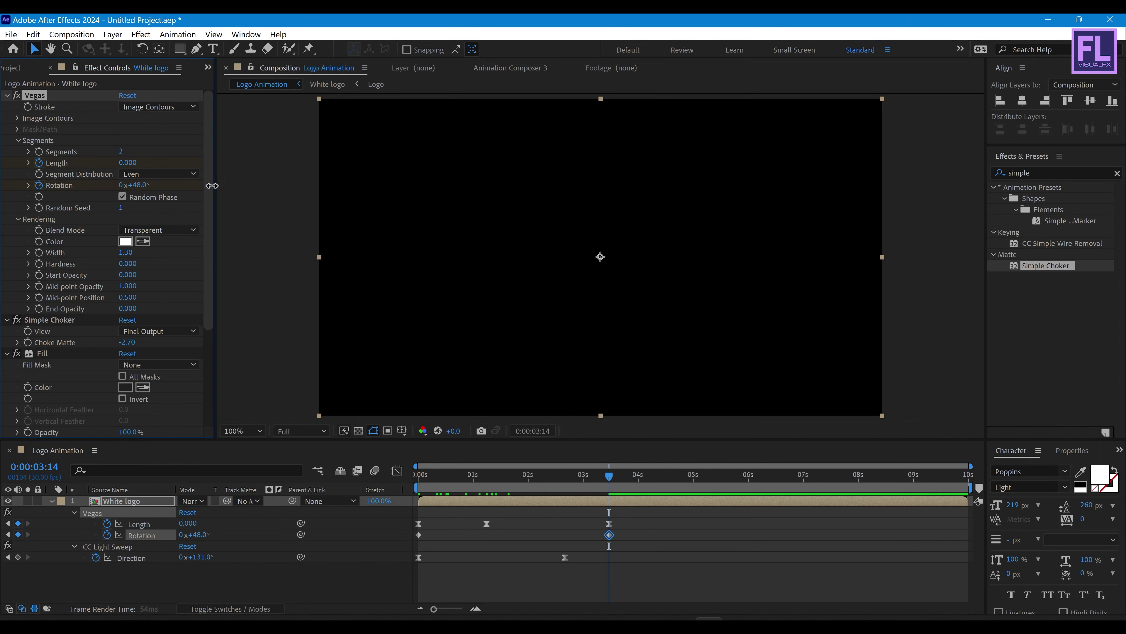
pyautogui.click(139, 186)
pyautogui.write('270')
pyautogui.press('Return')
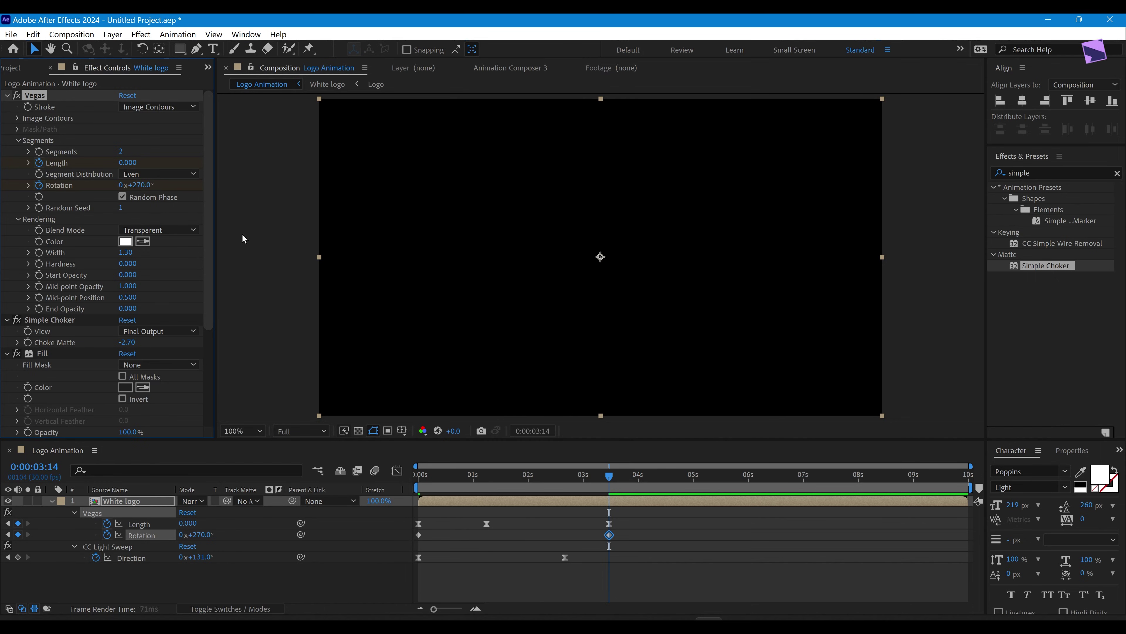
# Step: Apply Easy Ease to the Vegas Rotation keyframes, lengthen the last keyframe's incoming ease in the speed graph, and preview the result
pyautogui.moveTo(609, 477); pyautogui.dragTo(551, 482)
pyautogui.moveTo(628, 532); pyautogui.dragTo(416, 546)
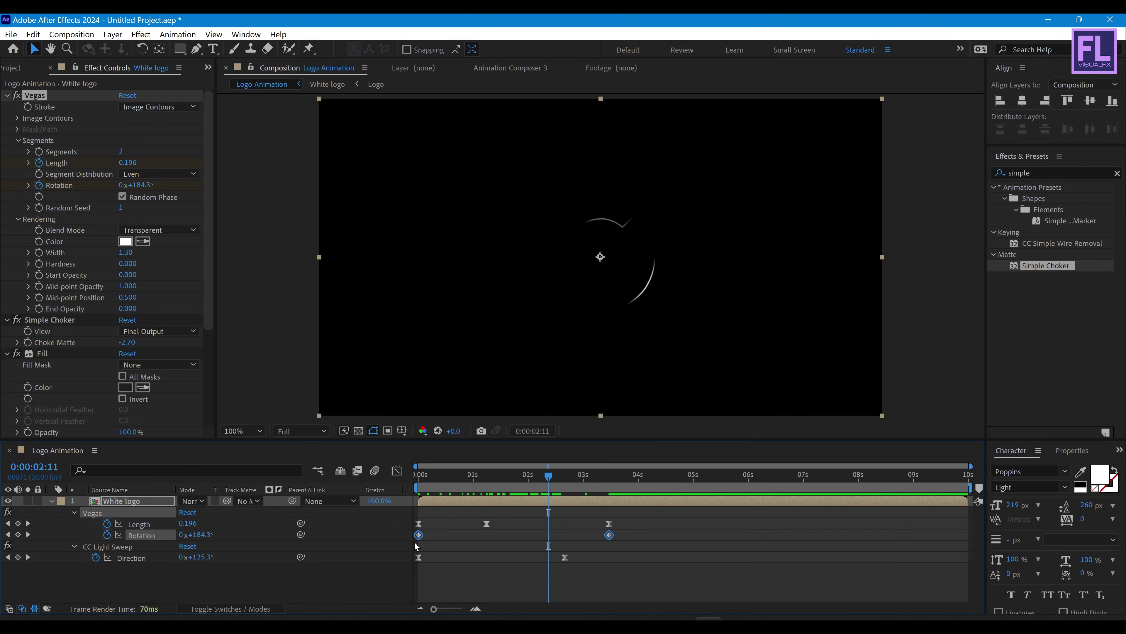
pyautogui.press('F9')
pyautogui.click(404, 476)
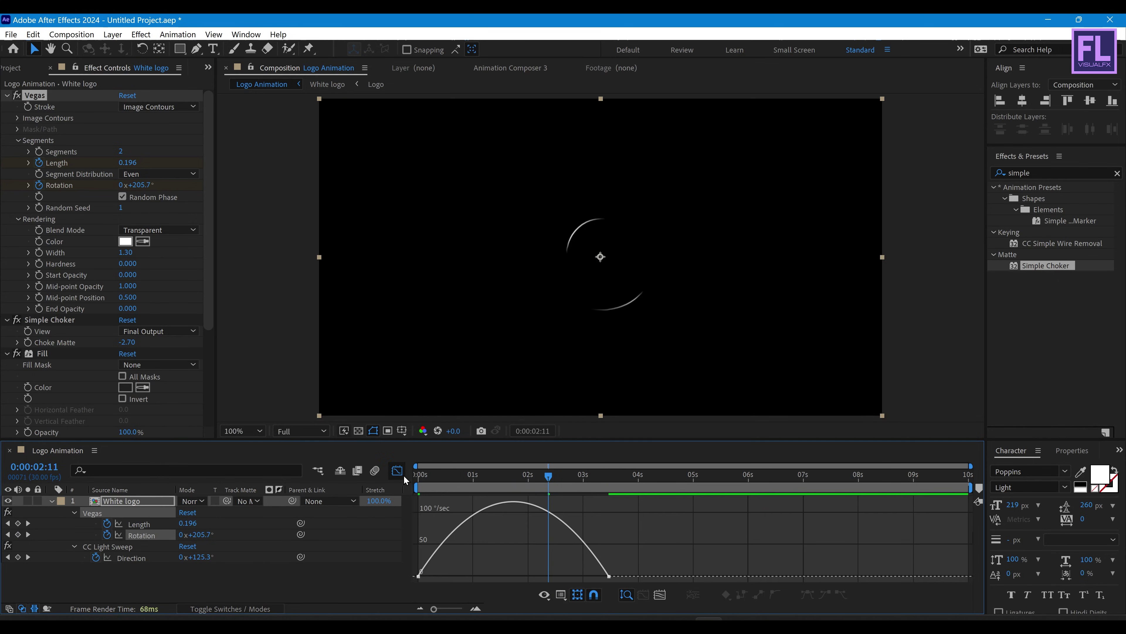
pyautogui.moveTo(619, 563); pyautogui.dragTo(554, 576)
pyautogui.press('Home')
pyautogui.press('space')
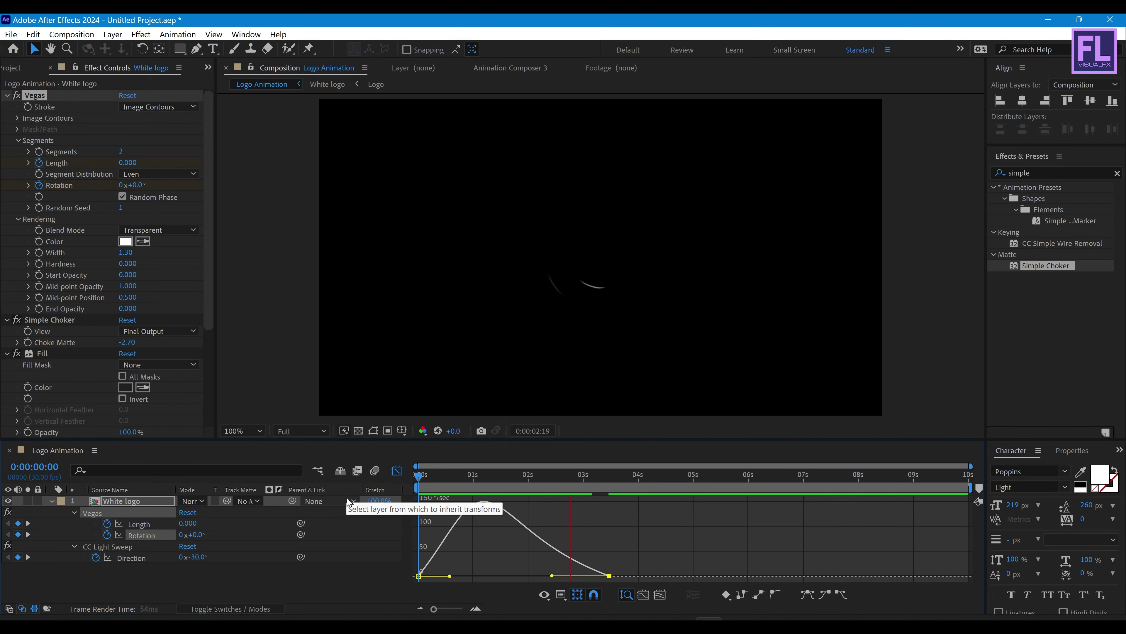
# Step: Close the graph editor with the White logo layer collapsed, and select that layer with the time at 0:00:01:26
pyautogui.moveTo(618, 476)
pyautogui.mouseDown()
pyautogui.moveTo(452, 477)
pyautogui.moveTo(512, 477)
pyautogui.mouseUp()
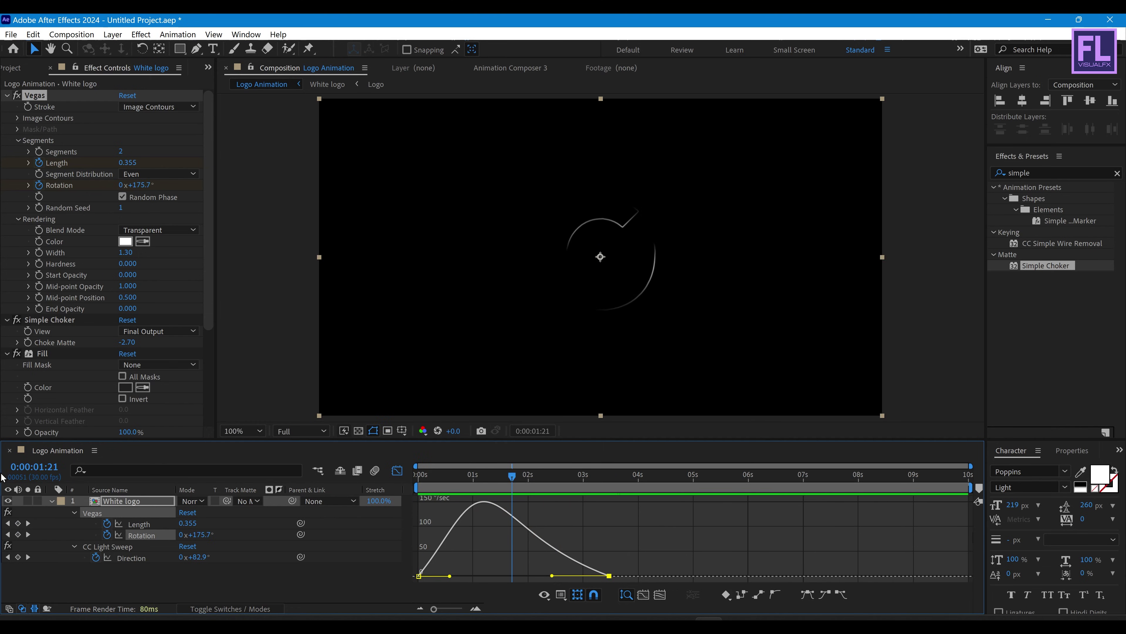
pyautogui.click(52, 501)
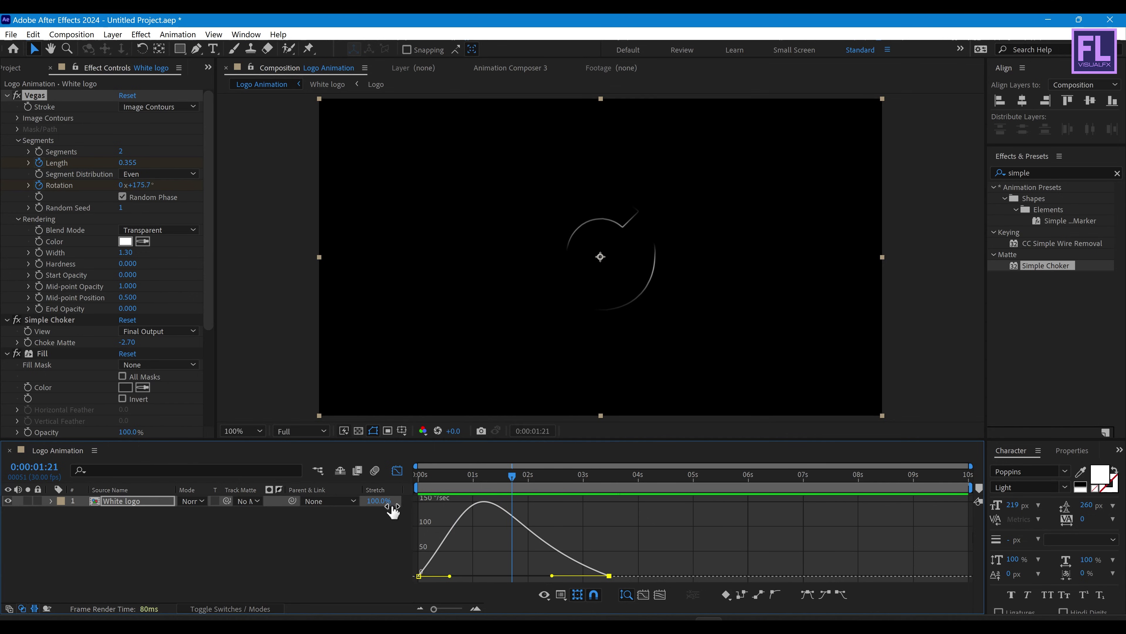
pyautogui.click(397, 470)
pyautogui.moveTo(442, 476)
pyautogui.mouseDown()
pyautogui.moveTo(540, 492)
pyautogui.moveTo(521, 488)
pyautogui.mouseUp()
pyautogui.click(114, 503)
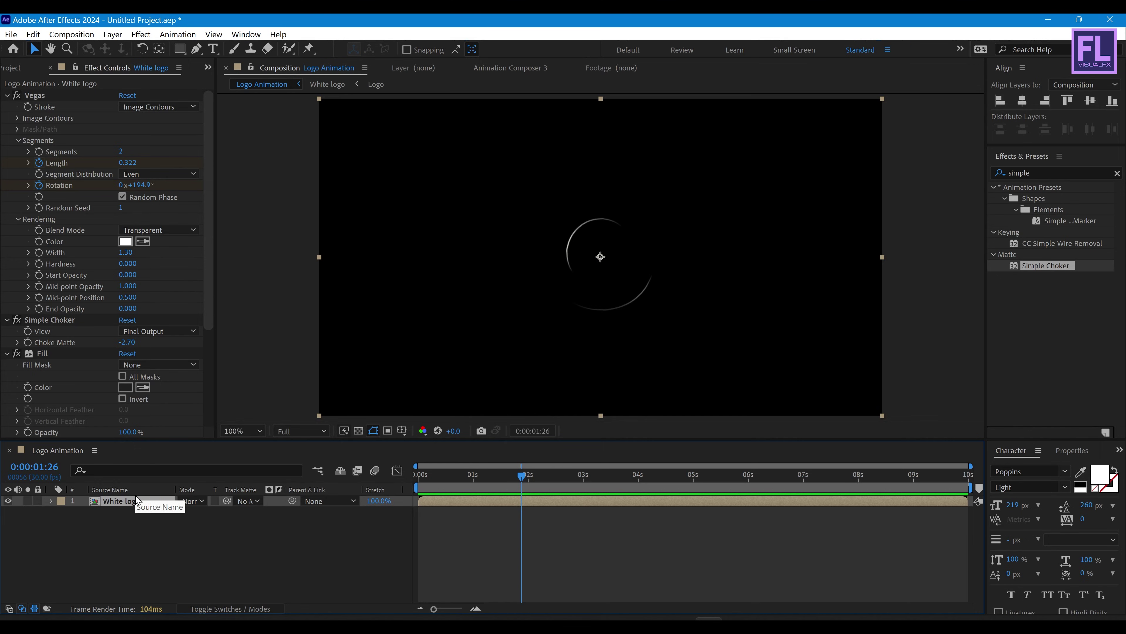
# Step: Duplicate the White logo layer and apply the CC Radial Fast Blur effect to the lower copy
pyautogui.hotkey('ctrl', 'd')
pyautogui.click(139, 525)
pyautogui.click(104, 515)
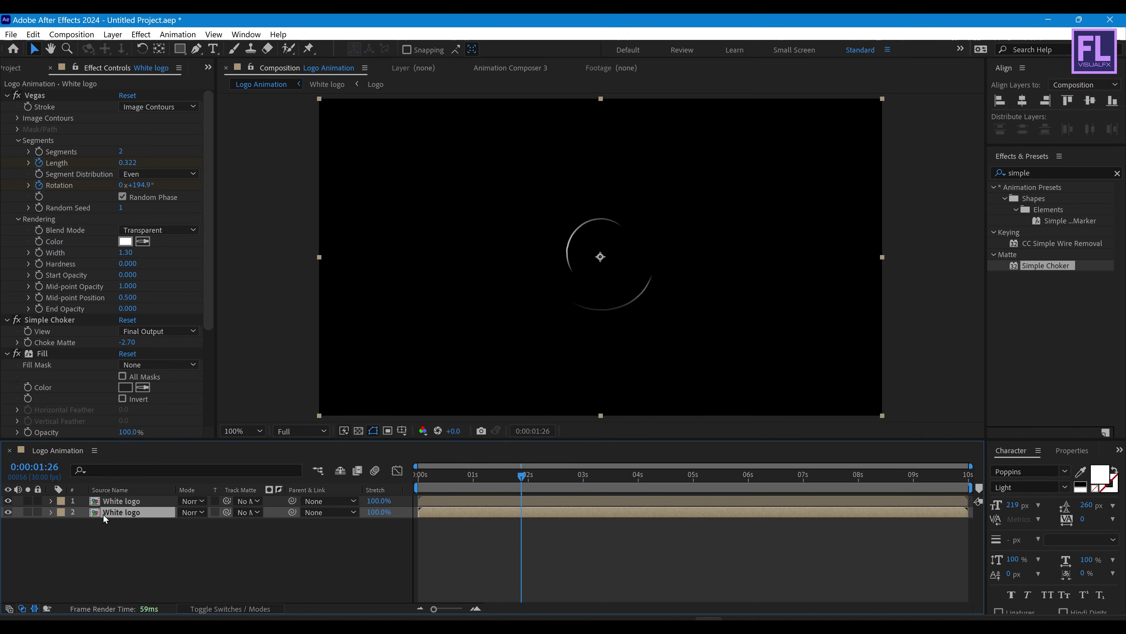
pyautogui.click(993, 168)
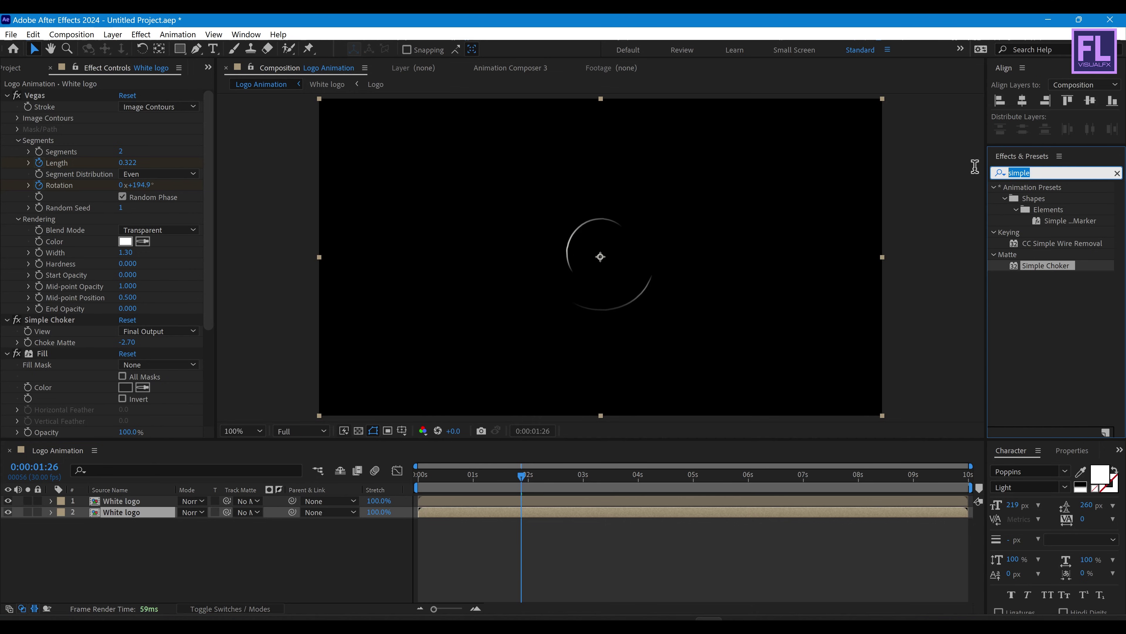
pyautogui.write('cc')
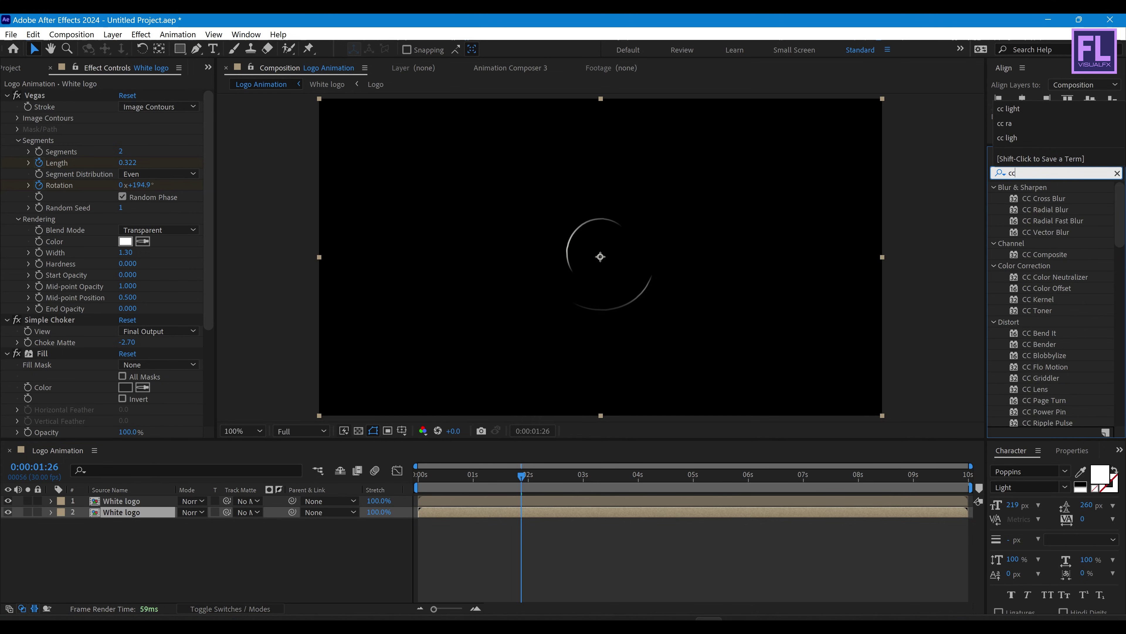
pyautogui.write(' ra')
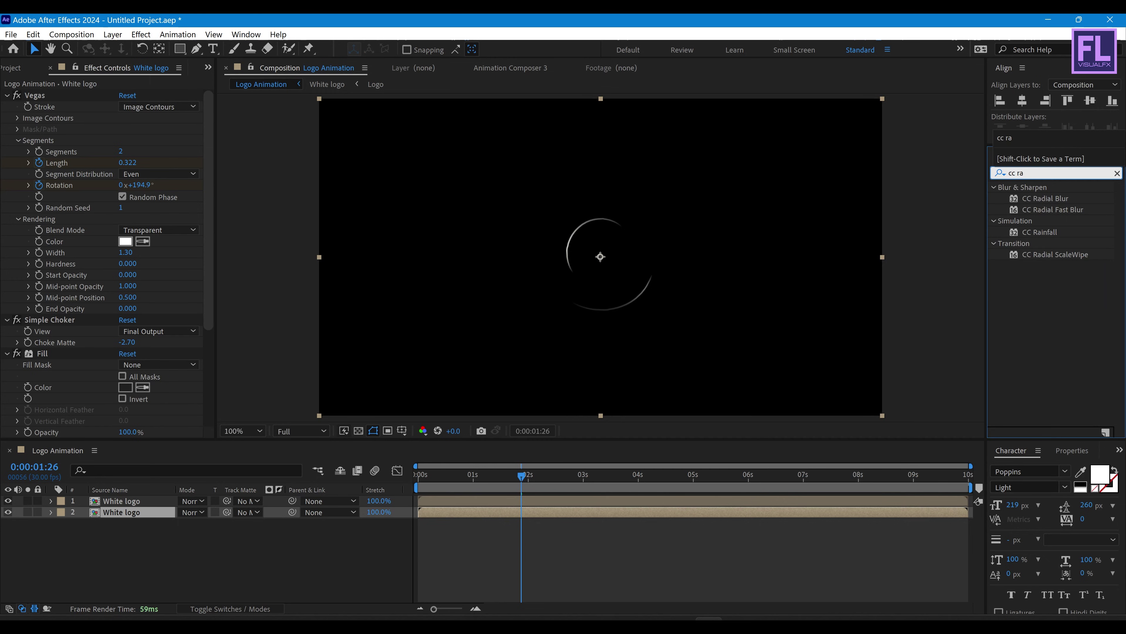
pyautogui.moveTo(1064, 209); pyautogui.dragTo(143, 516)
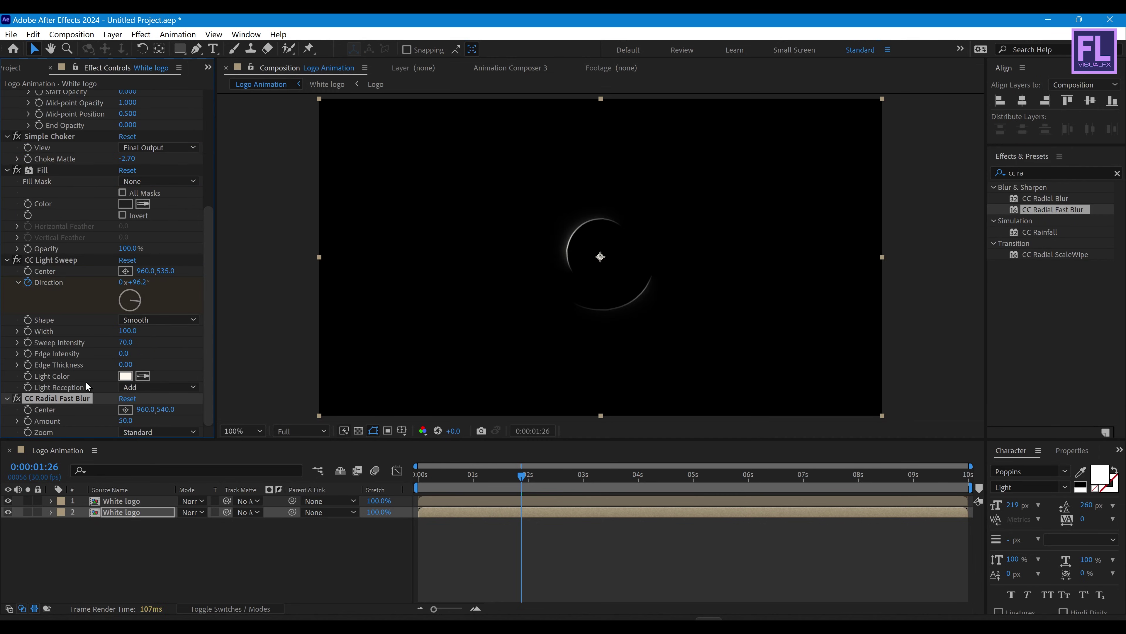
# Step: Set the CC Radial Fast Blur Amount to 95 and its Zoom to Brightest
pyautogui.click(125, 420)
pyautogui.write('95')
pyautogui.press('Return')
pyautogui.click(177, 431)
pyautogui.click(177, 459)
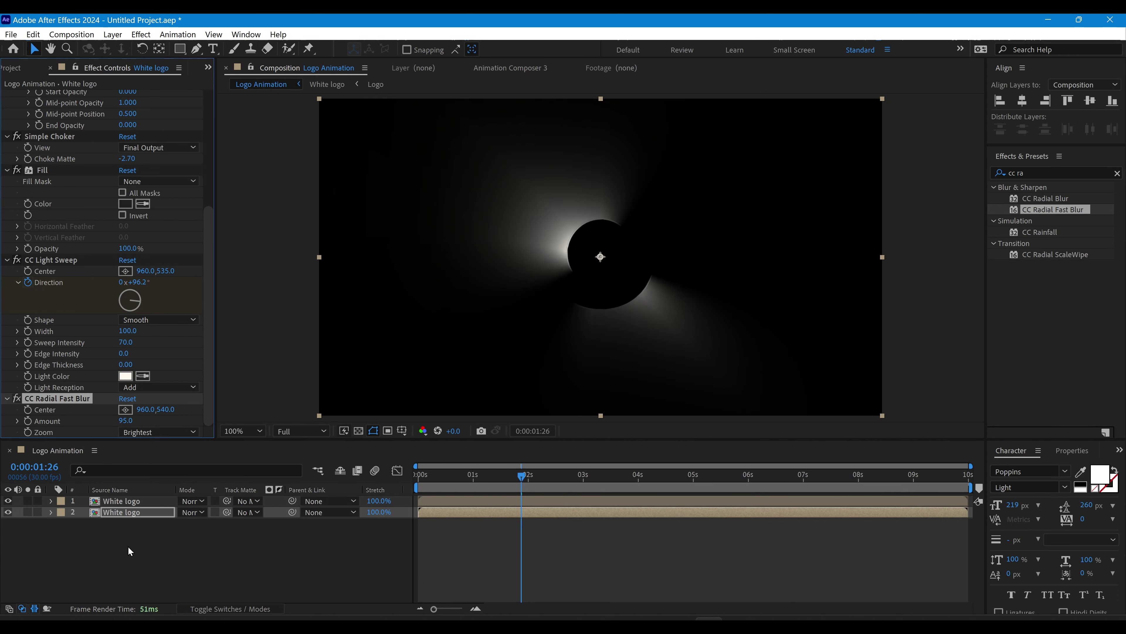
# Step: Set the opacity of the blurred lower White logo layer to 40%
pyautogui.click(147, 513)
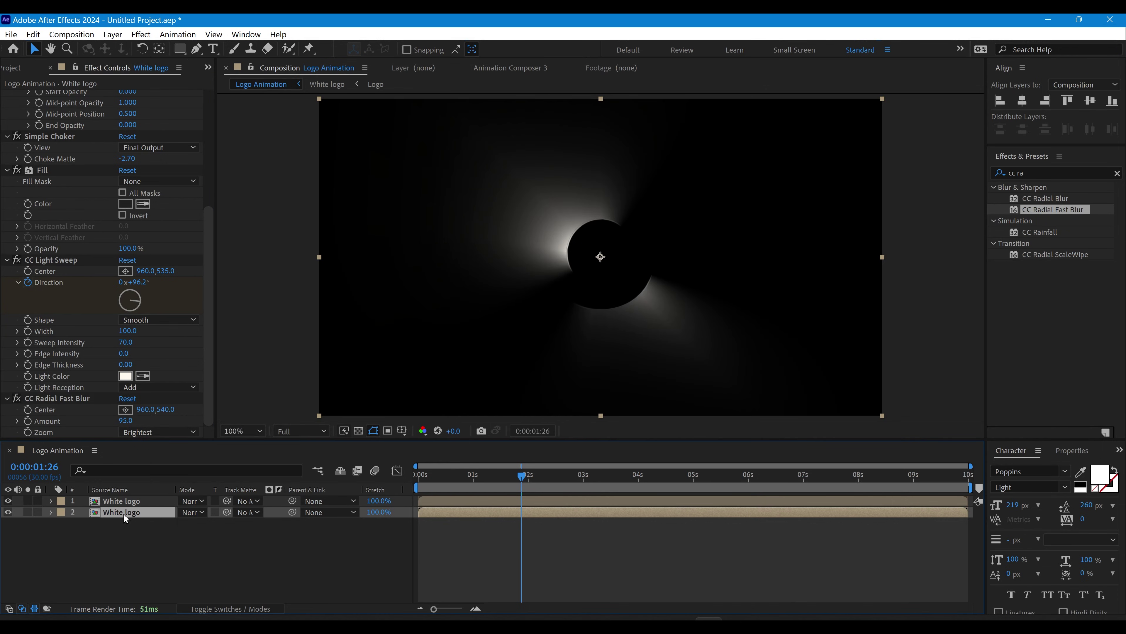
pyautogui.press('t')
pyautogui.click(189, 524)
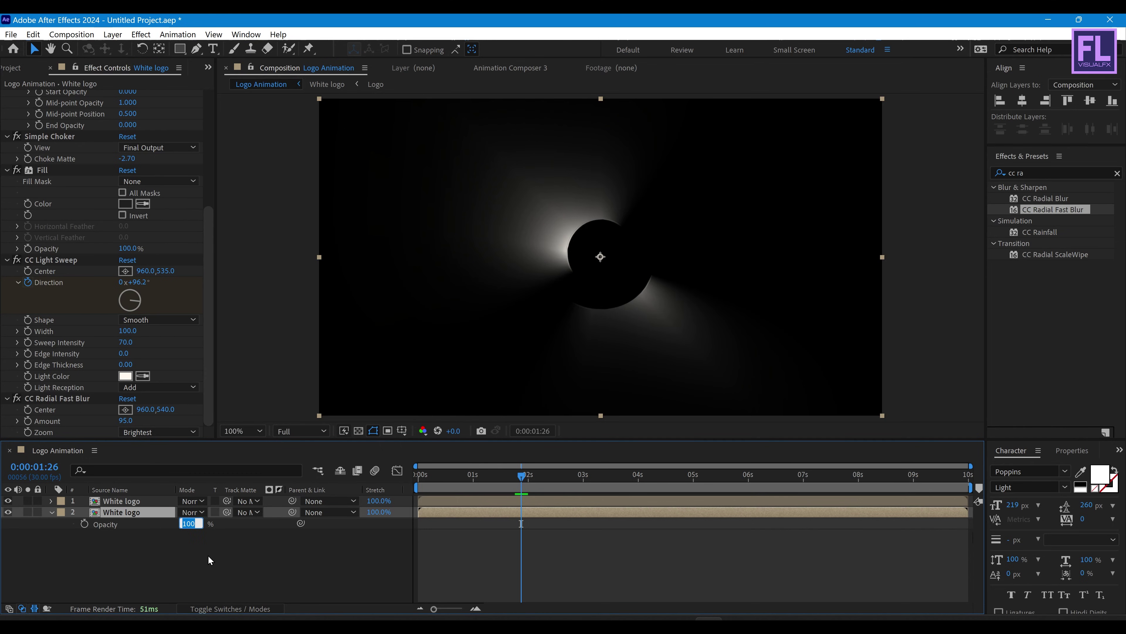
pyautogui.write('40')
pyautogui.press('Return')
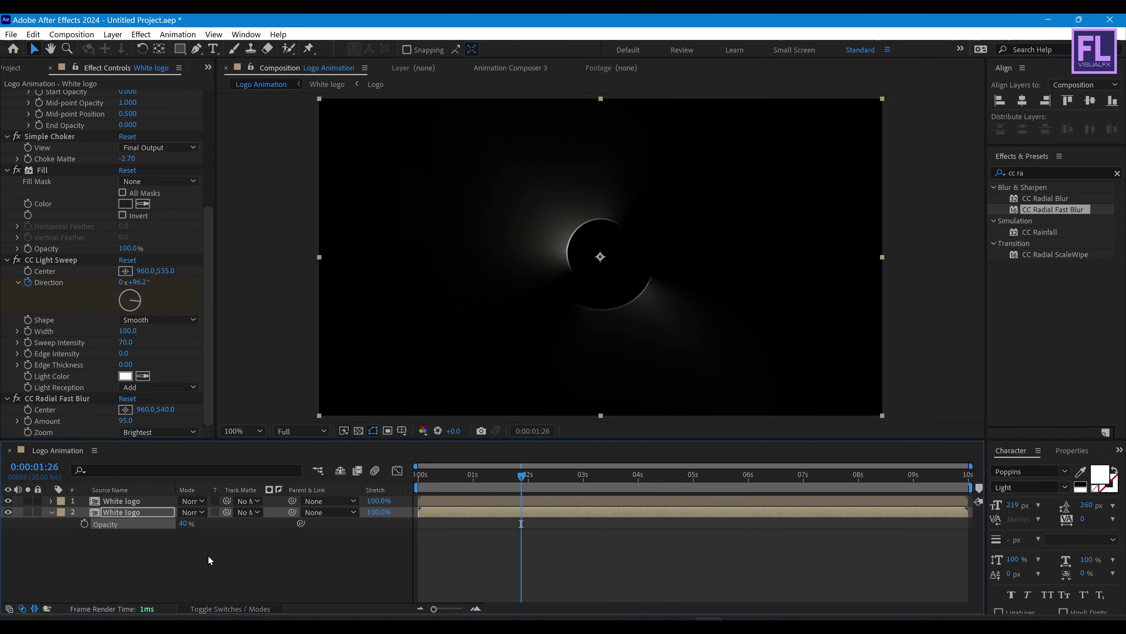
# Step: Keyframe the CC Radial Fast Blur Center at the start of the timeline, placed left of the logo at about 440, 539
pyautogui.moveTo(522, 476); pyautogui.dragTo(446, 490)
pyautogui.press('Home')
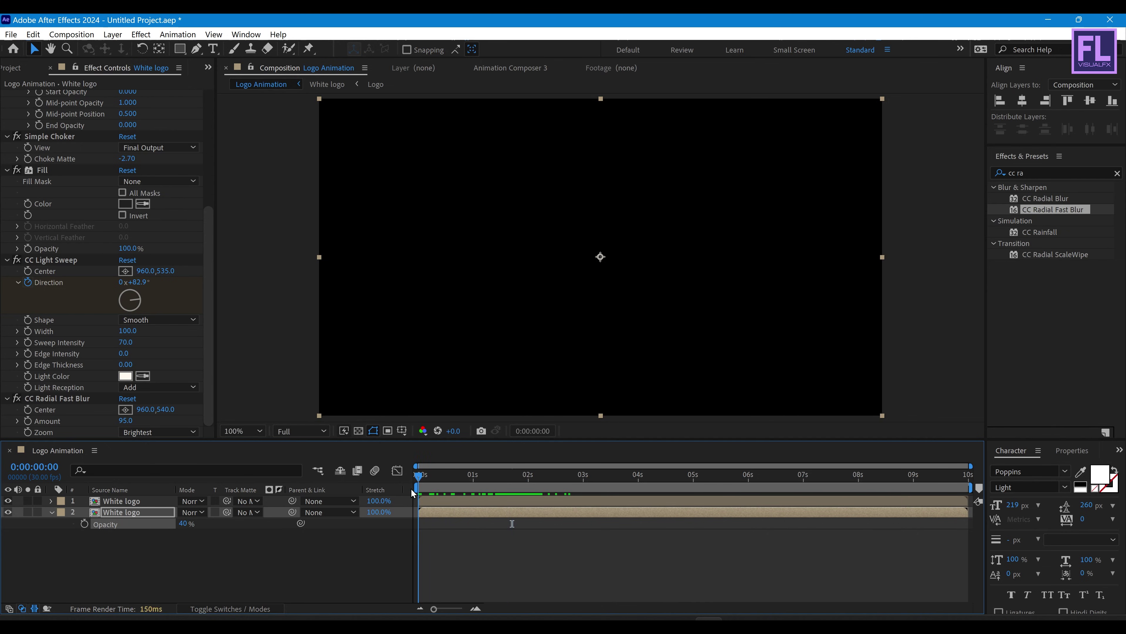
pyautogui.click(29, 414)
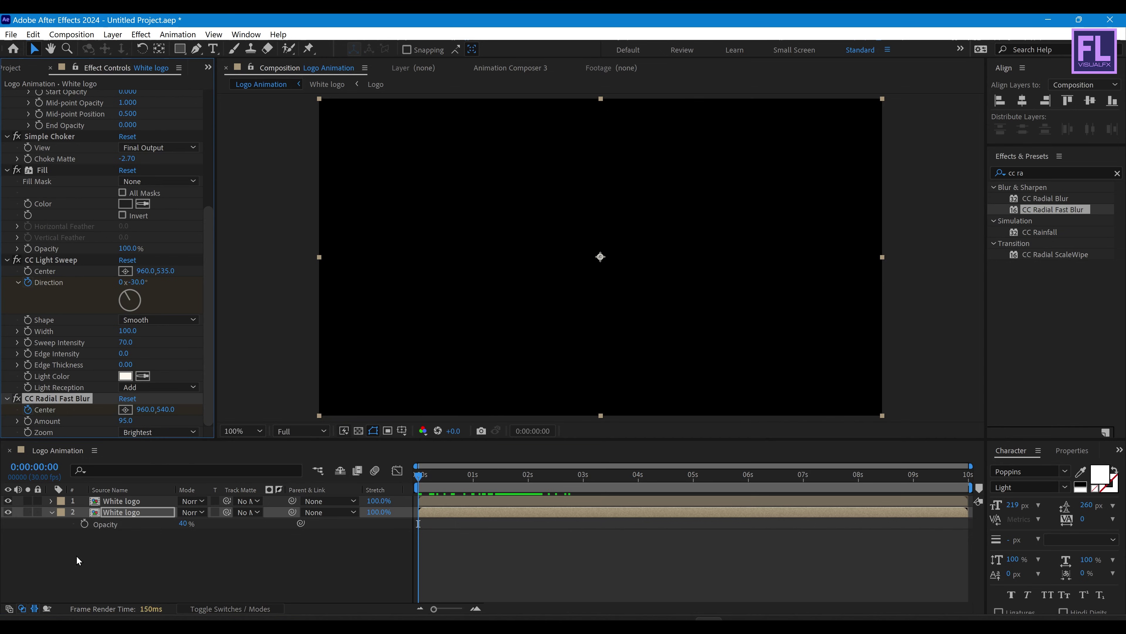
pyautogui.click(125, 409)
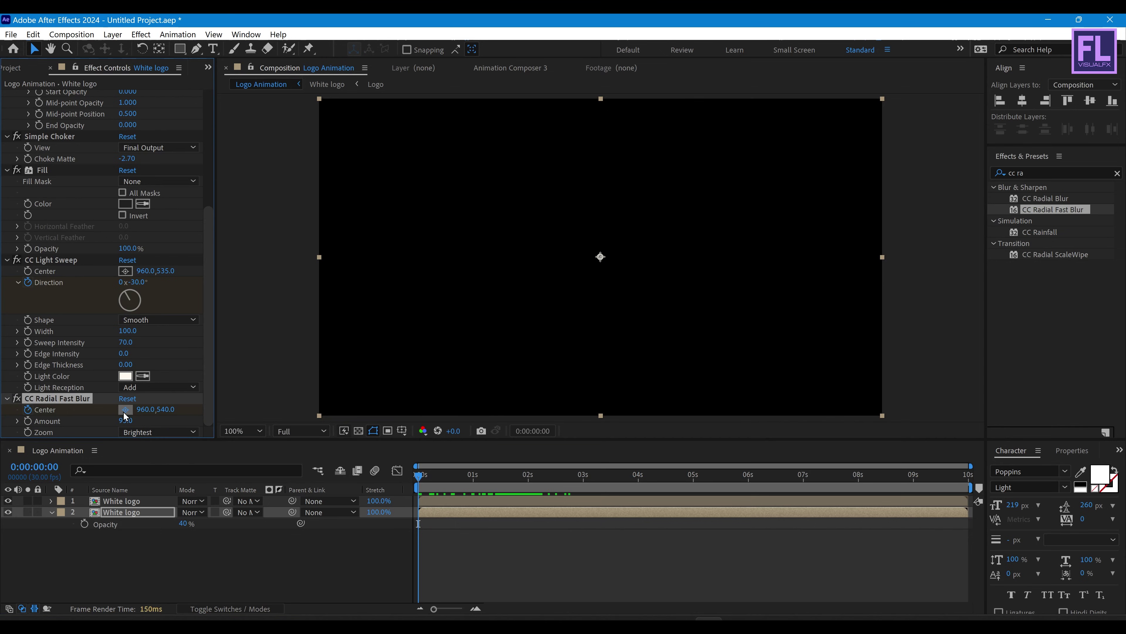
pyautogui.click(448, 256)
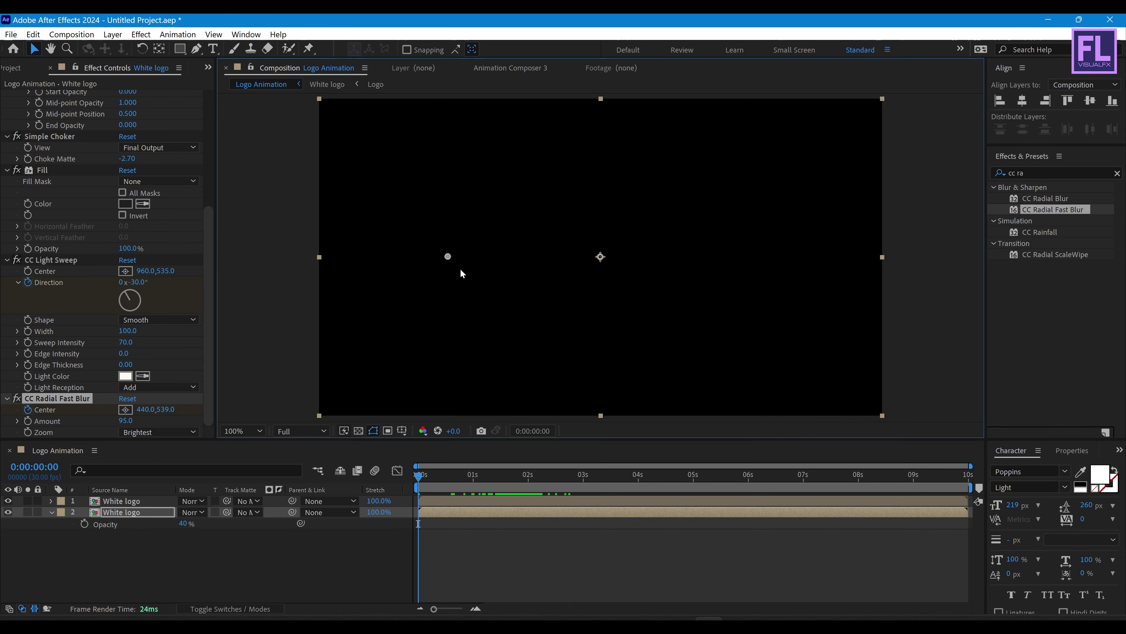
# Step: Keyframe the blur Center to the right of the logo at 0:00:03:14, scrub to check the rays, and collapse the layer
pyautogui.moveTo(428, 480); pyautogui.dragTo(610, 478)
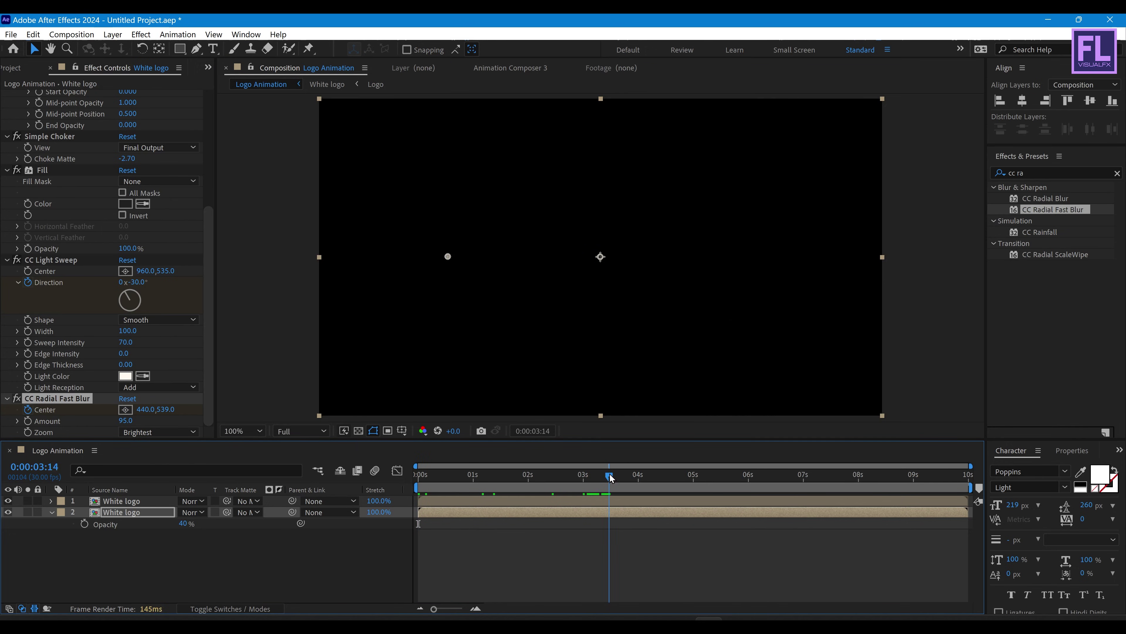
pyautogui.click(126, 409)
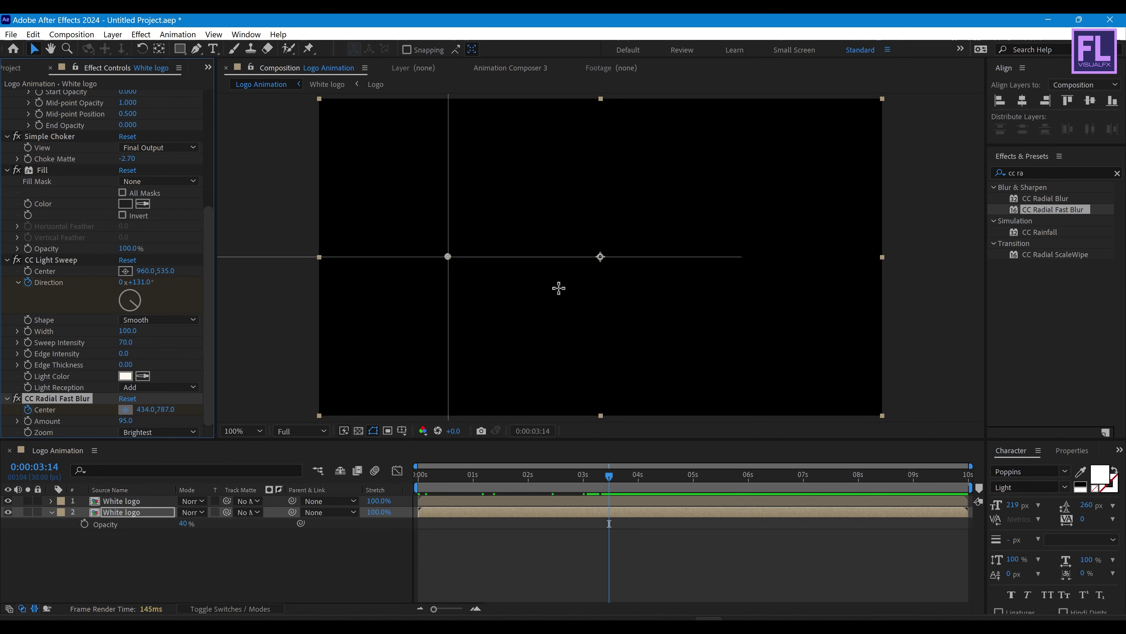
pyautogui.click(755, 257)
pyautogui.moveTo(583, 483); pyautogui.dragTo(519, 523)
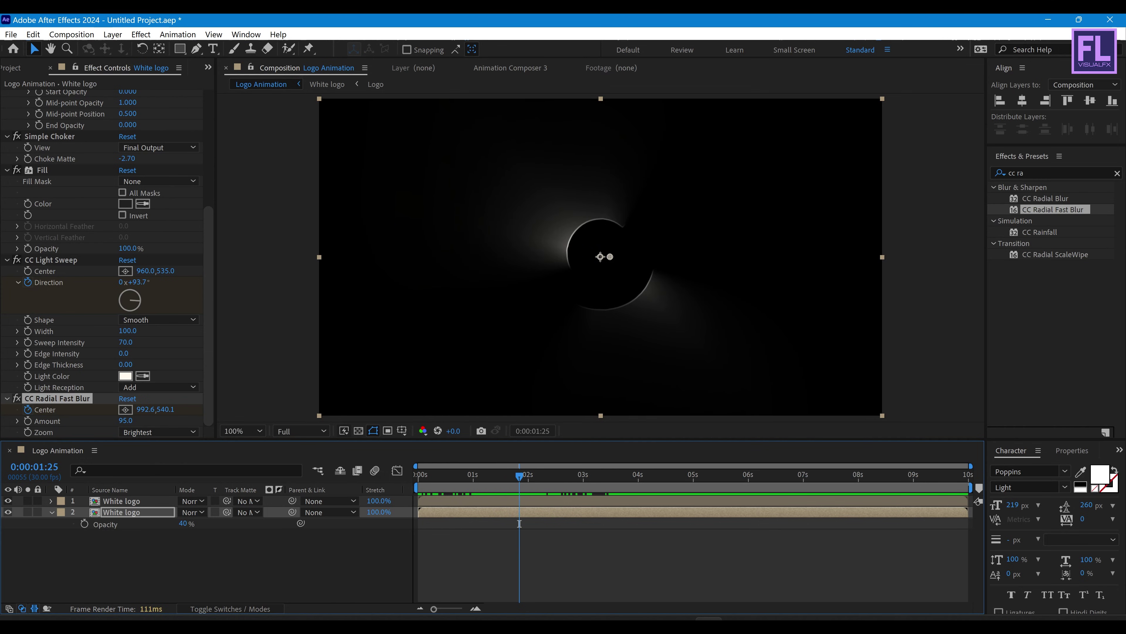
pyautogui.click(51, 512)
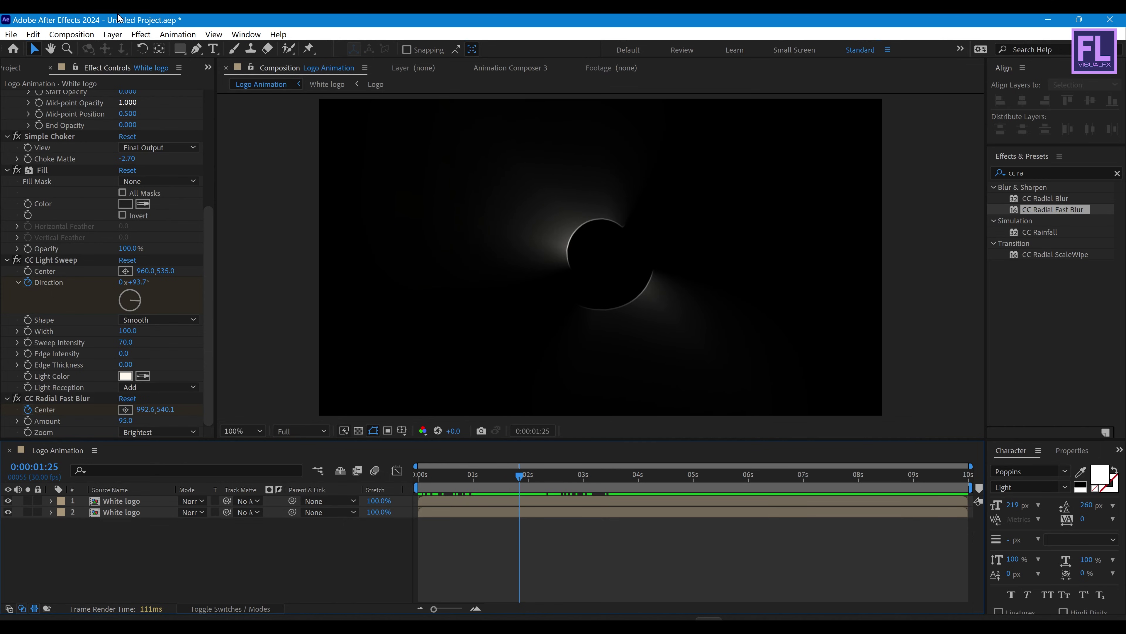
# Step: Import the flying white smoke particles footage from the Project_file folder and place it above both White logo layers
pyautogui.click(14, 67)
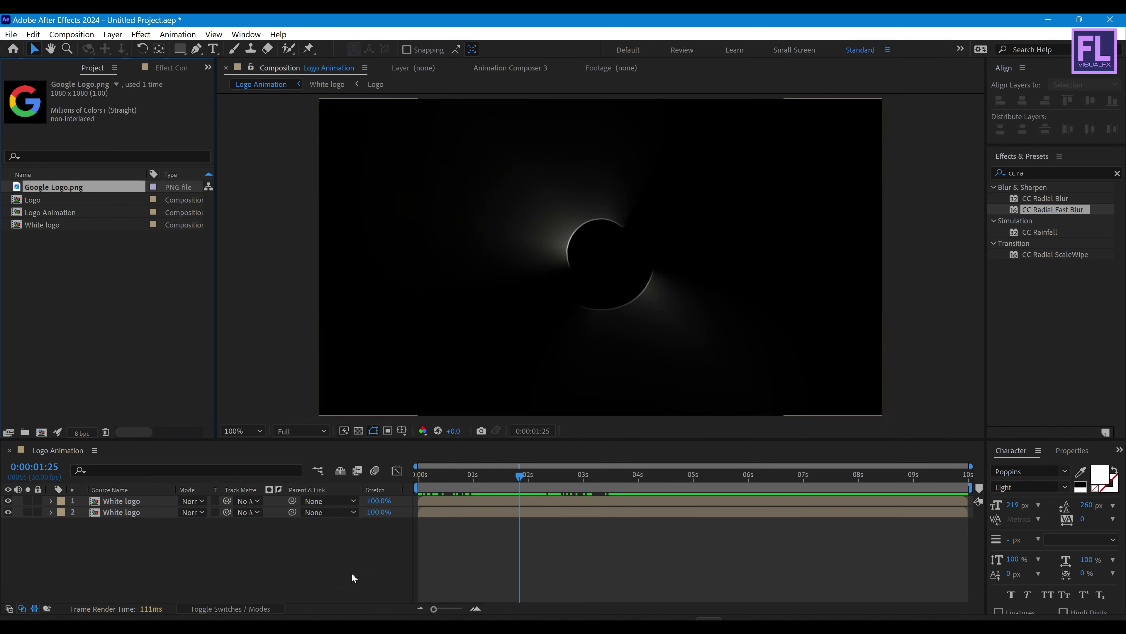
pyautogui.hotkey('alt', 'Tab')
pyautogui.click(310, 264)
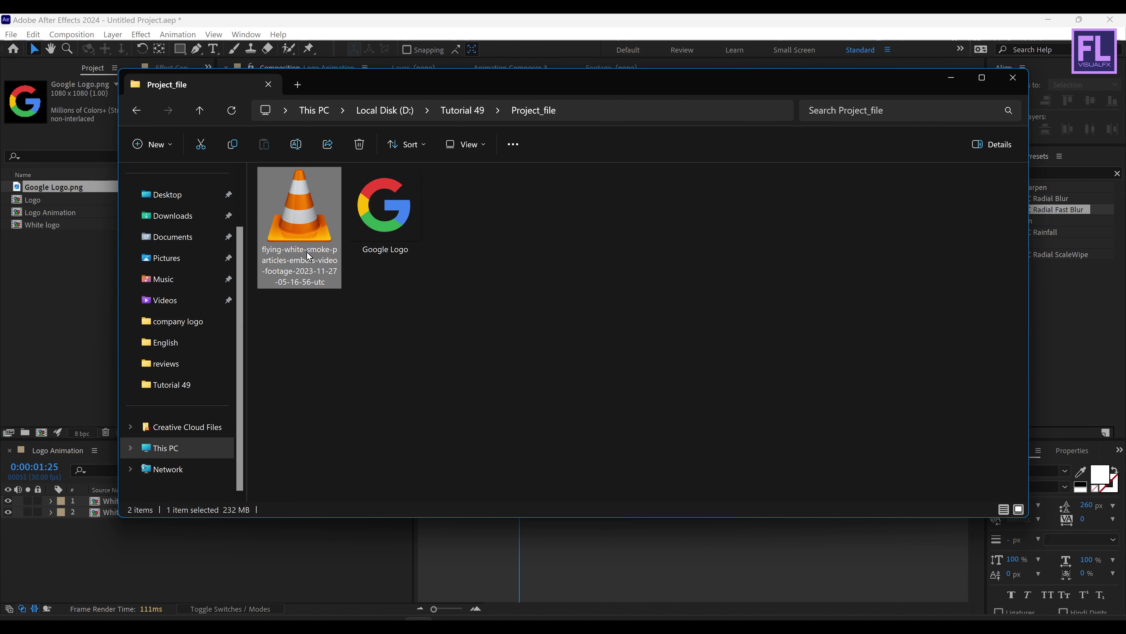
pyautogui.moveTo(356, 90); pyautogui.dragTo(533, 103)
pyautogui.moveTo(518, 184); pyautogui.dragTo(104, 311)
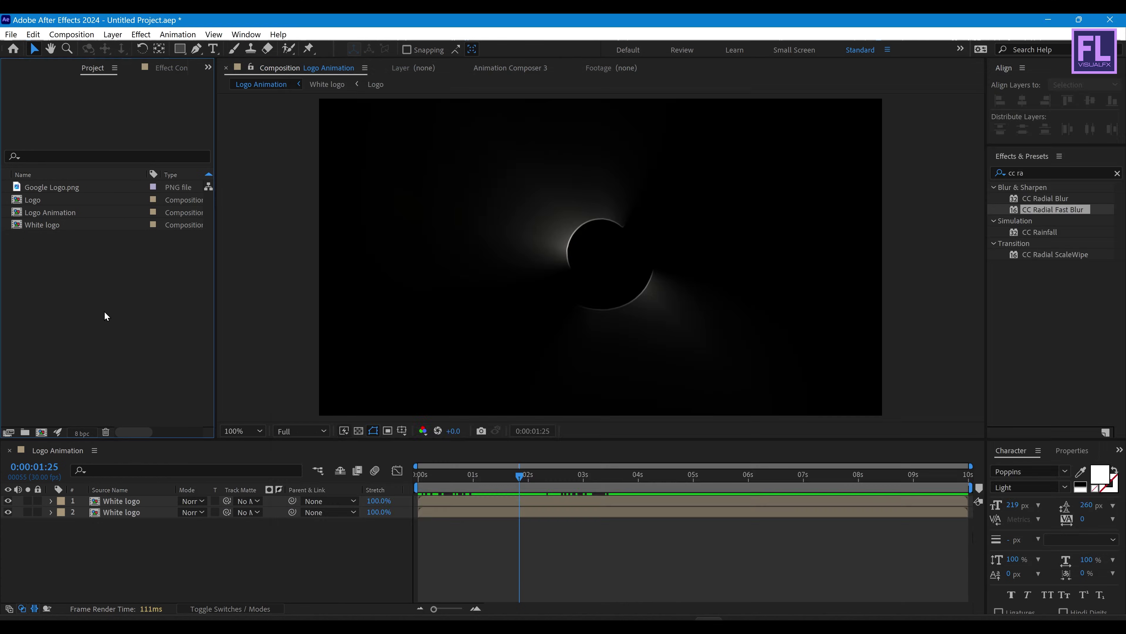
pyautogui.moveTo(49, 204); pyautogui.dragTo(155, 498)
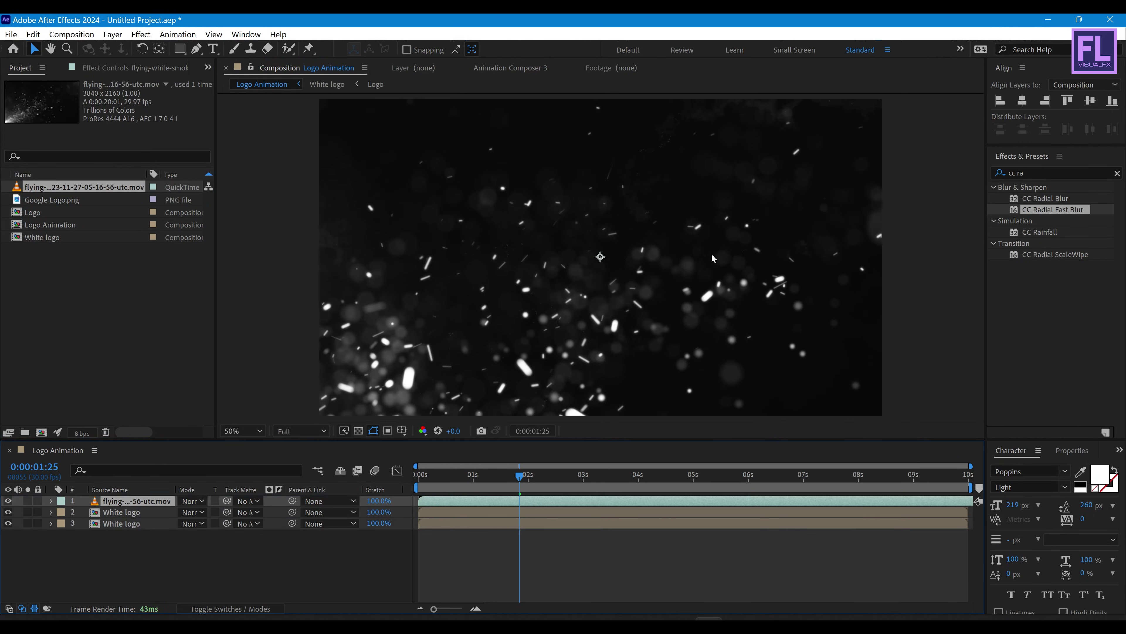
# Step: Scale the particle footage down to just cover the composition frame and set its blend mode to Color Dodge
pyautogui.press(',')
pyautogui.moveTo(887, 254); pyautogui.dragTo(745, 262)
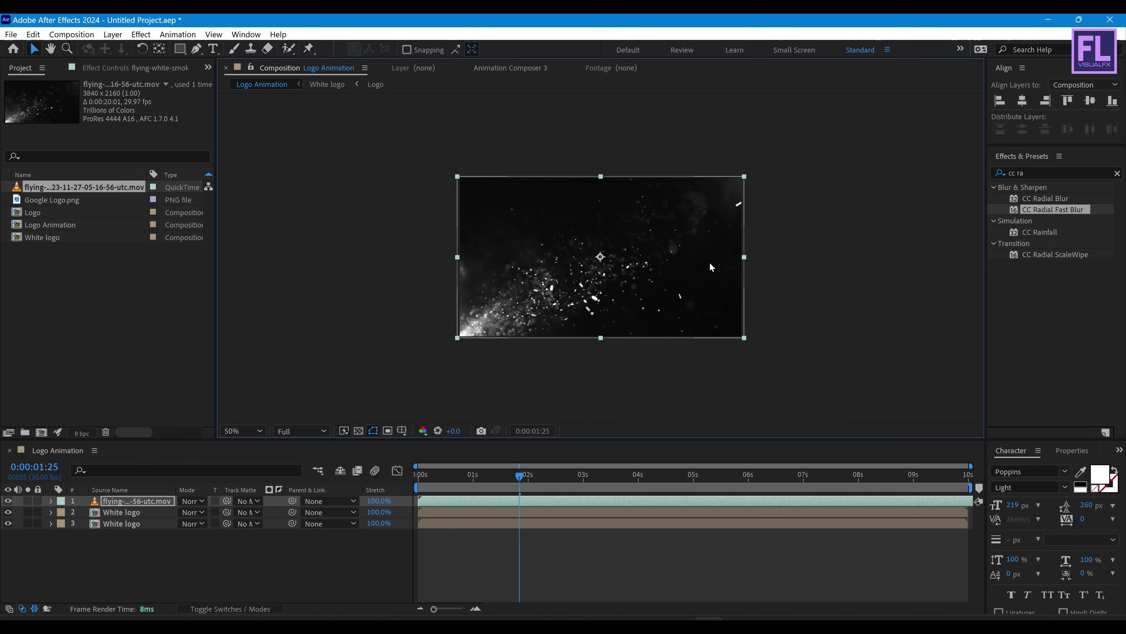
pyautogui.press('.')
pyautogui.click(137, 502)
pyautogui.click(190, 503)
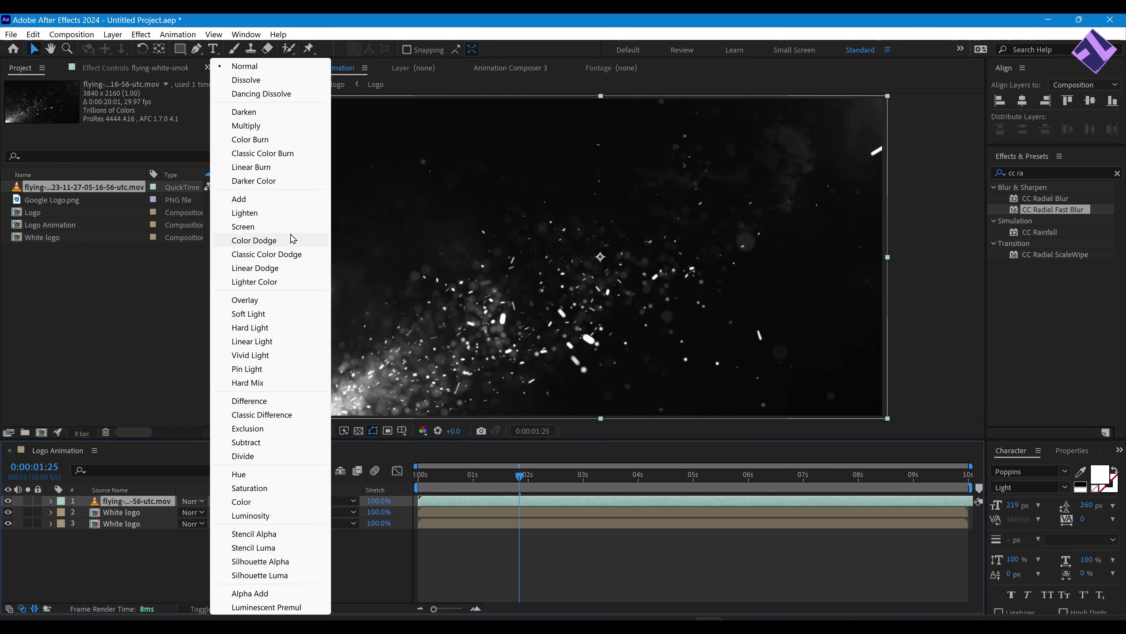
pyautogui.click(280, 242)
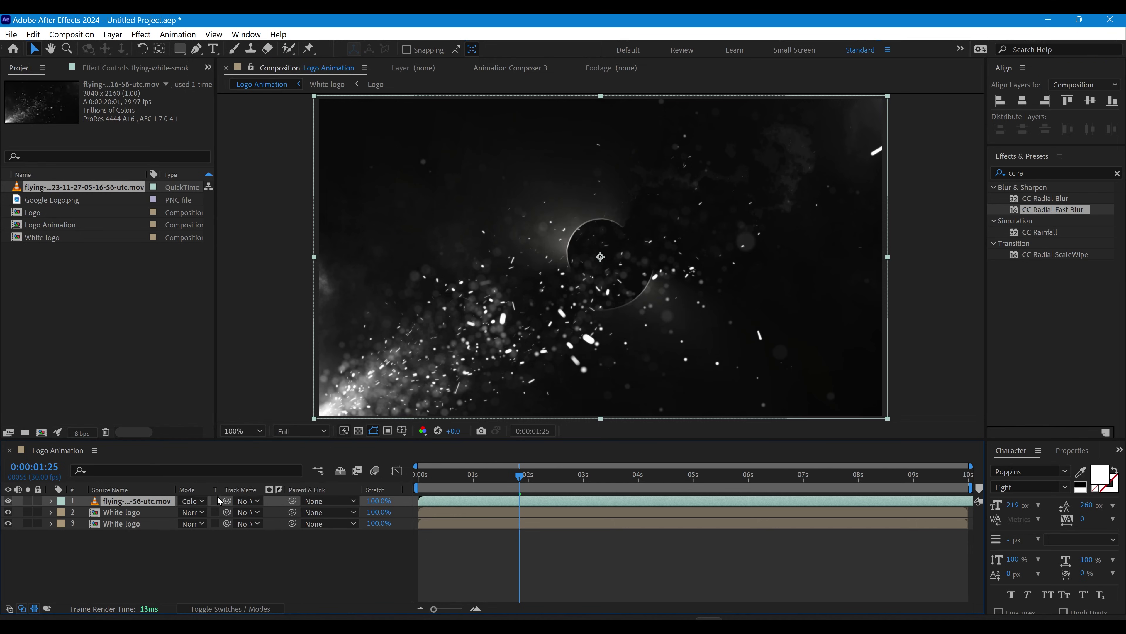
# Step: Create a black 1920 × 1080 px solid layer named BG
pyautogui.click(86, 564)
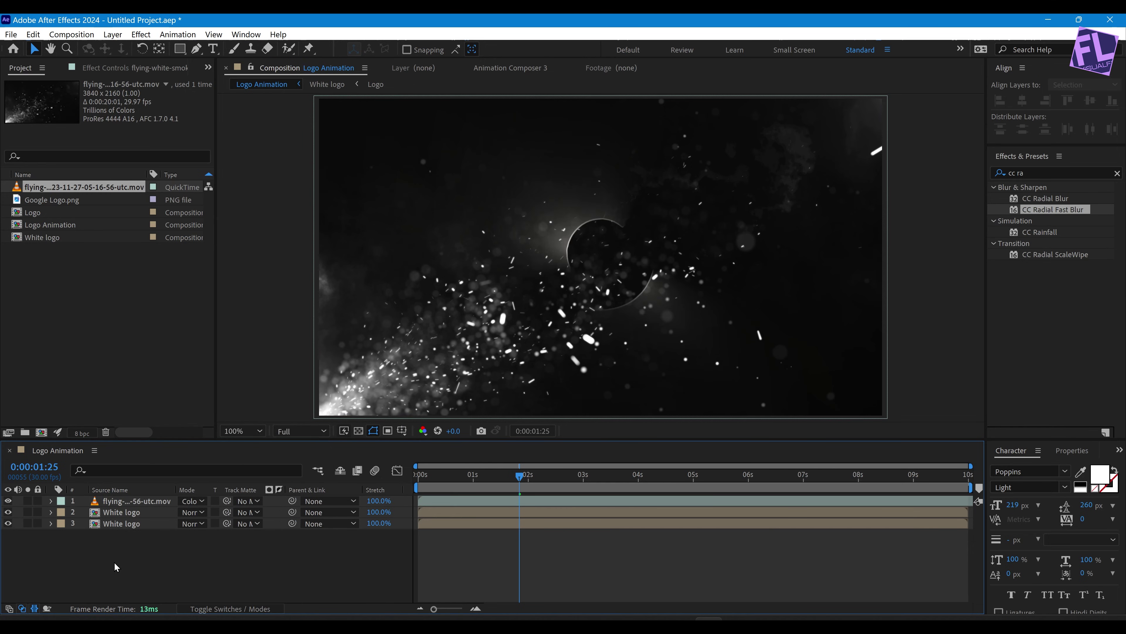
pyautogui.rightClick(85, 556)
pyautogui.moveTo(142, 406)
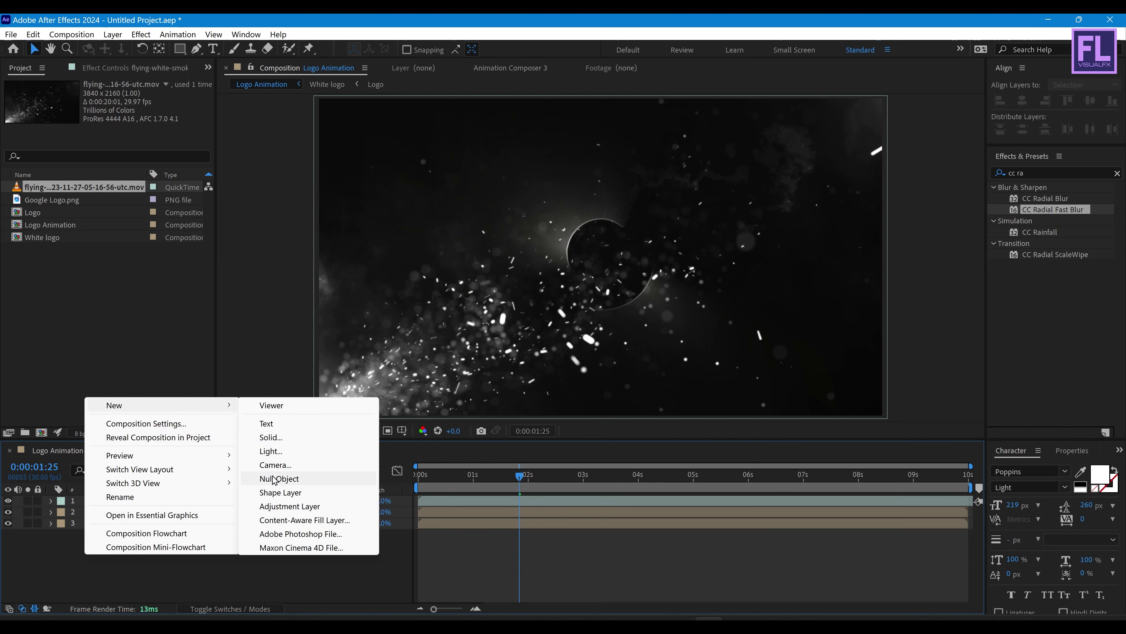
pyautogui.click(271, 437)
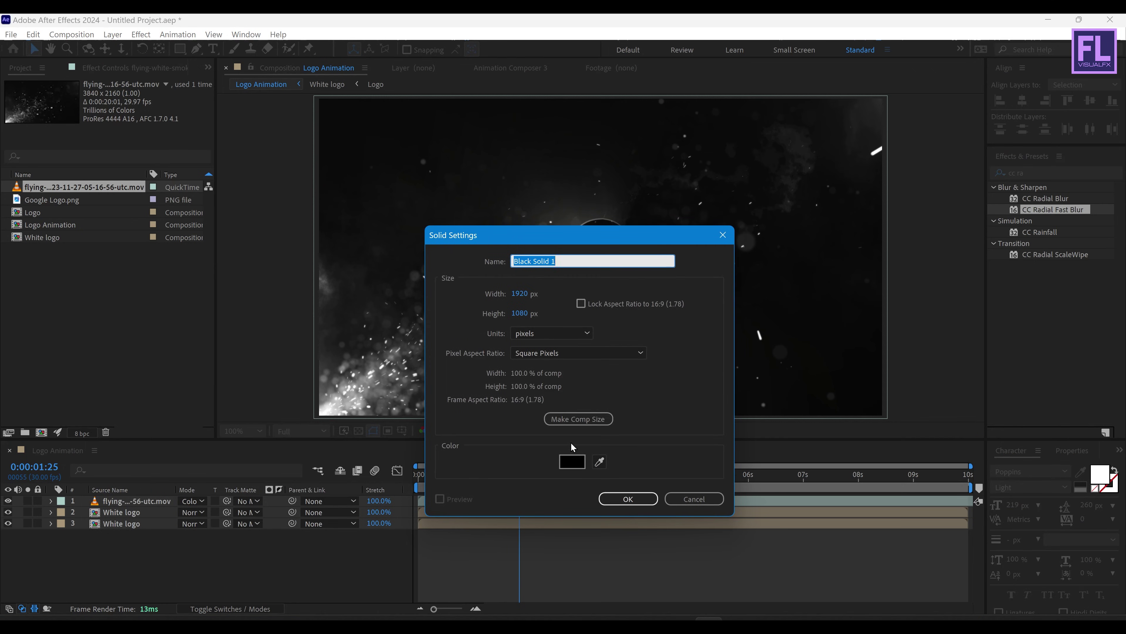
pyautogui.write('BG')
pyautogui.click(572, 461)
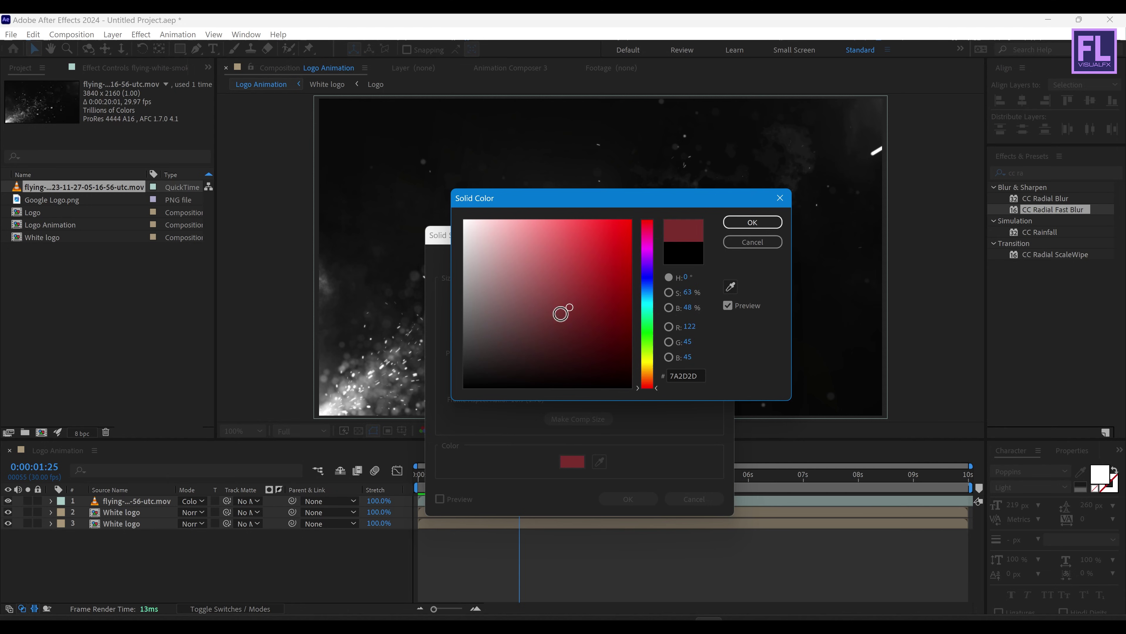
pyautogui.click(751, 224)
pyautogui.click(628, 498)
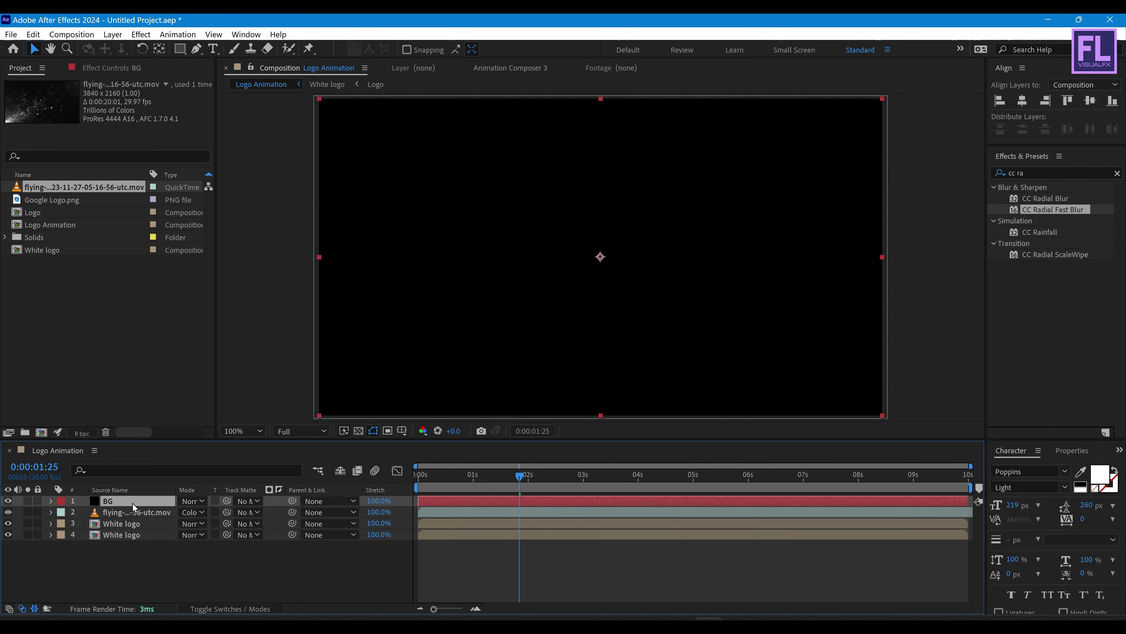
# Step: Move the BG solid beneath all other layers and scrub the timeline to check the composite
pyautogui.moveTo(133, 507); pyautogui.dragTo(144, 542)
pyautogui.moveTo(510, 476); pyautogui.dragTo(447, 482)
pyautogui.moveTo(419, 475)
pyautogui.mouseDown()
pyautogui.moveTo(561, 474)
pyautogui.moveTo(503, 485)
pyautogui.moveTo(515, 481)
pyautogui.mouseUp()
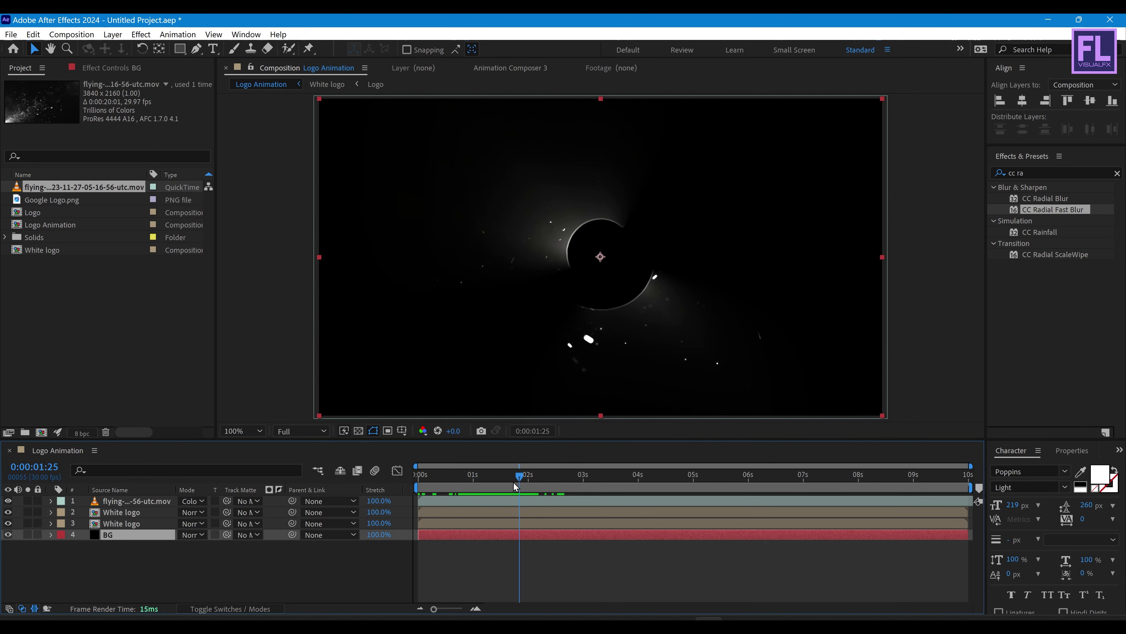
# Step: Add an adjustment layer above all other layers and apply the VC Color Vibrance effect to it
pyautogui.rightClick(125, 564)
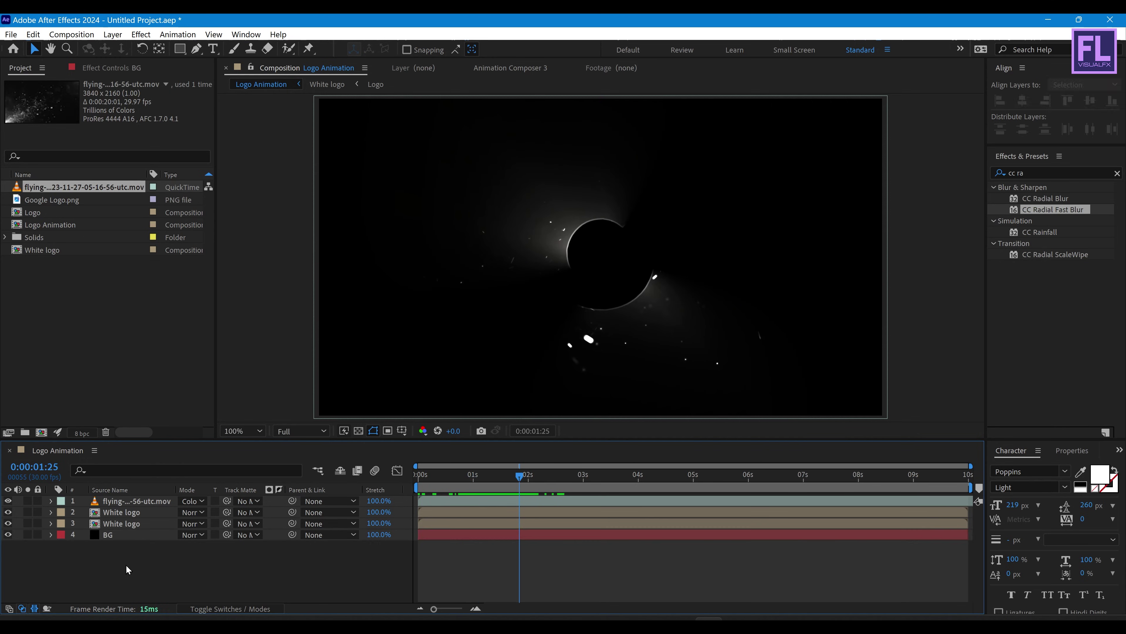
pyautogui.moveTo(255, 417)
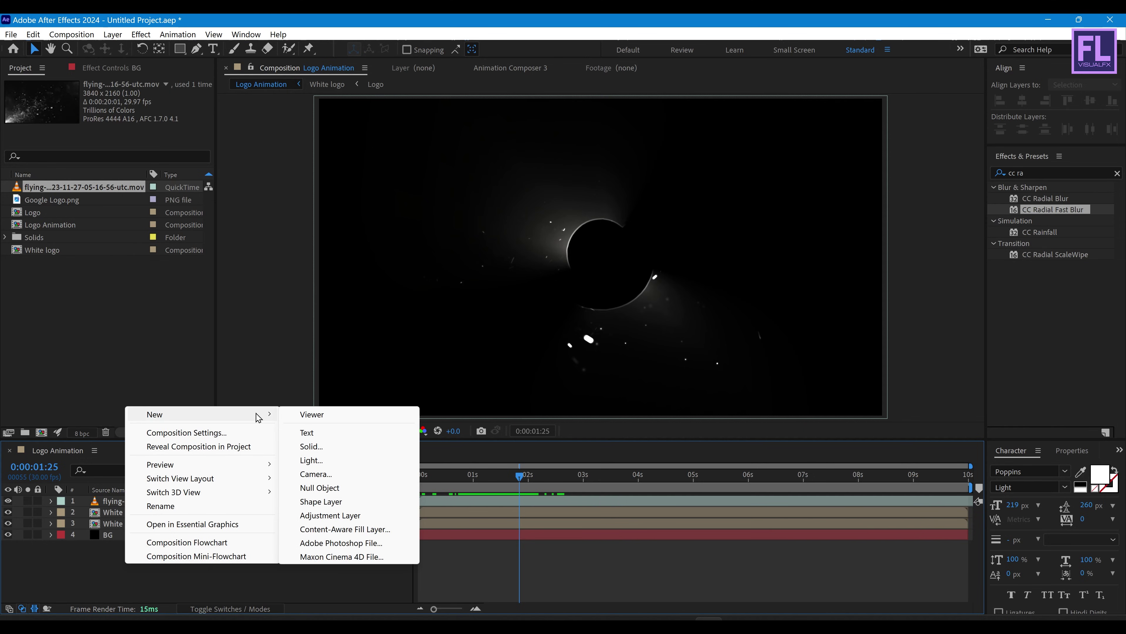
pyautogui.click(331, 515)
pyautogui.click(1053, 172)
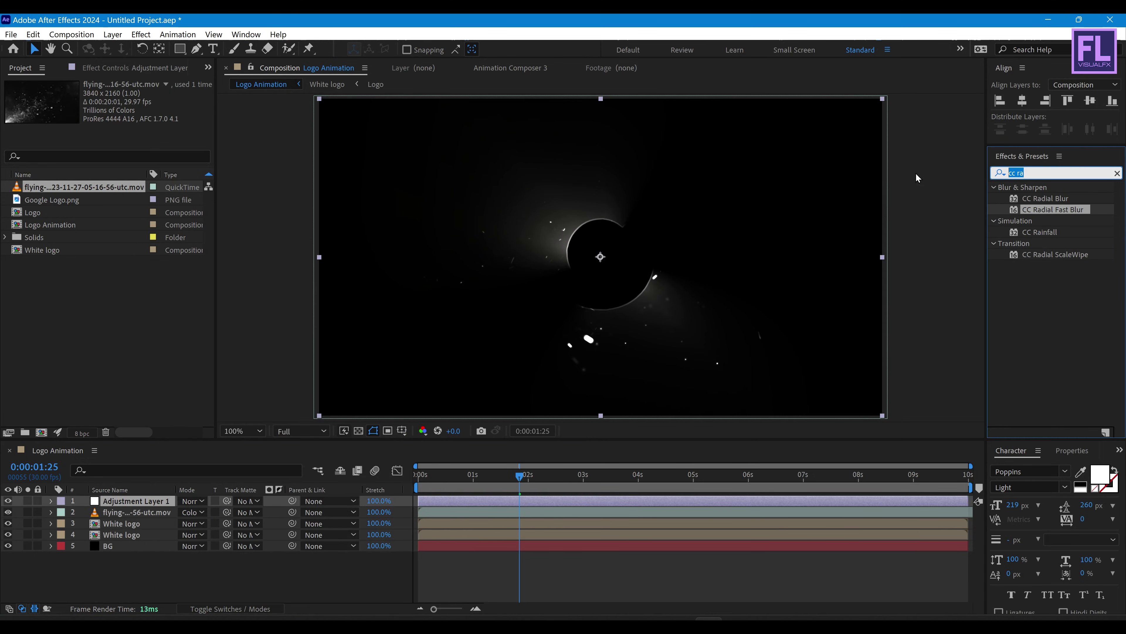
pyautogui.write('vc')
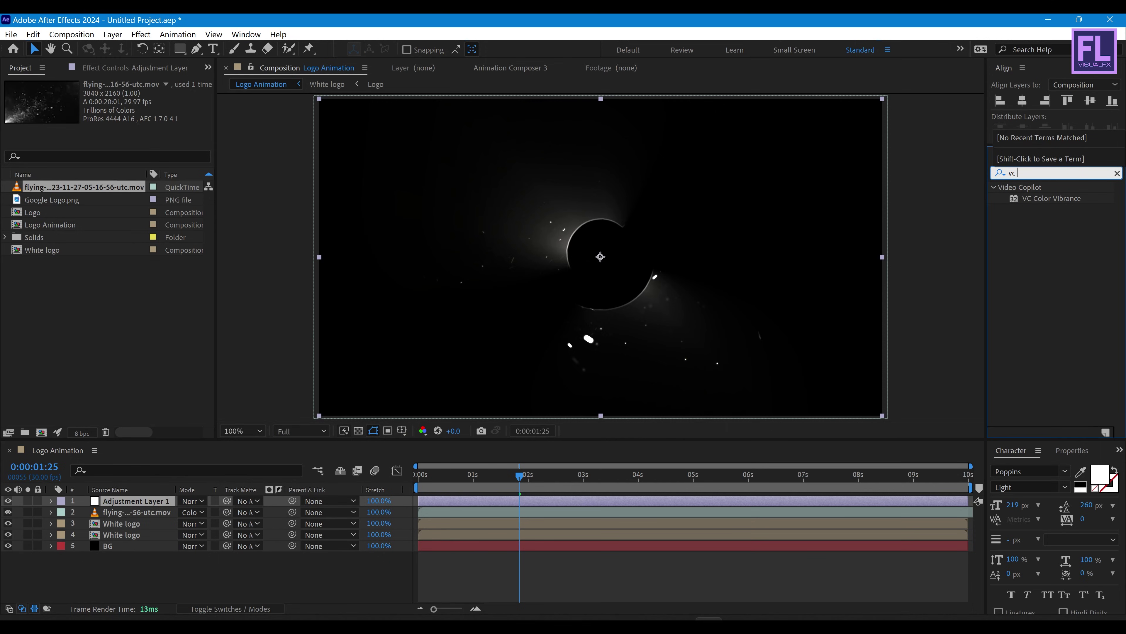
pyautogui.moveTo(1051, 198); pyautogui.dragTo(154, 500)
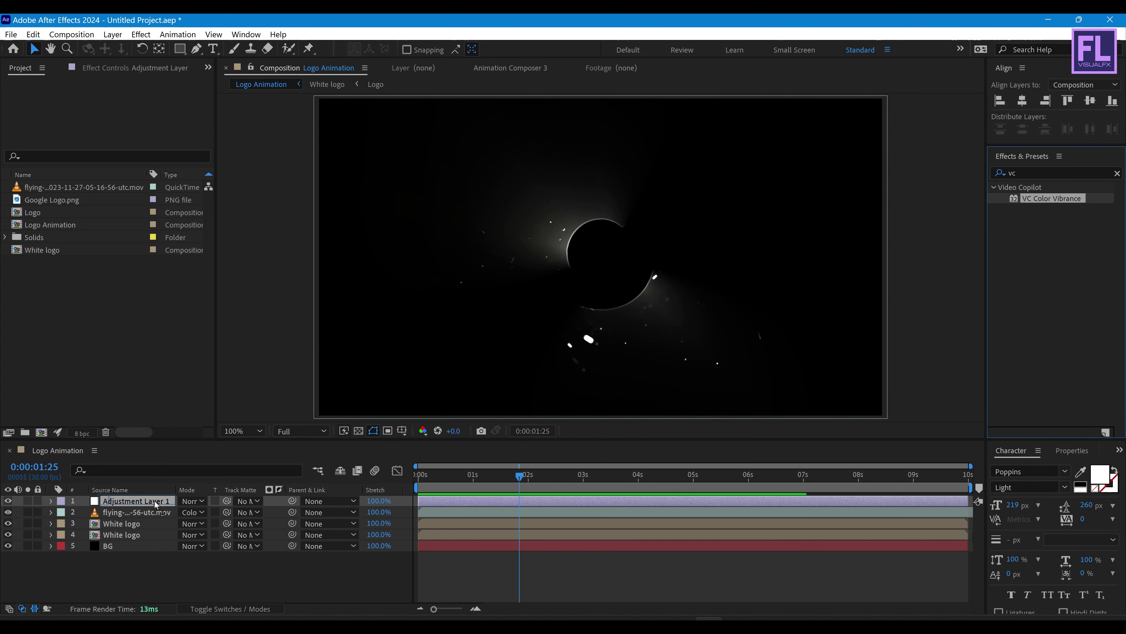
# Step: Apply VC Color Vibrance to the adjustment layer, set its color to purple C700FF and scrub the timeline to check the look
pyautogui.moveTo(154, 500); pyautogui.dragTo(154, 500)
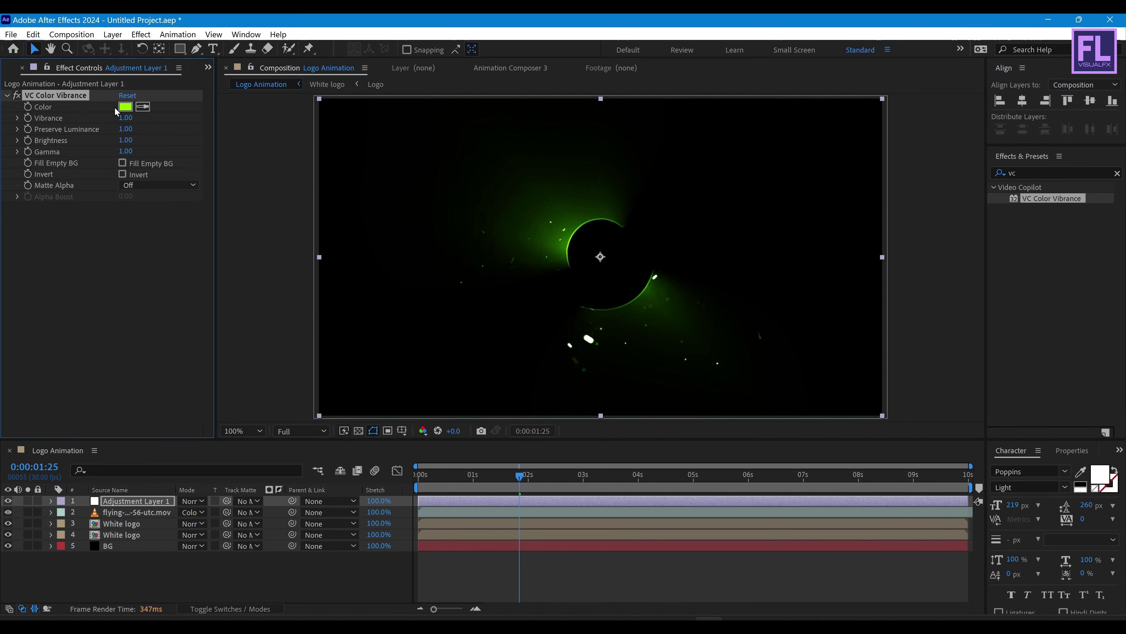
pyautogui.click(125, 106)
pyautogui.moveTo(706, 205); pyautogui.dragTo(1003, 137)
pyautogui.moveTo(950, 216); pyautogui.dragTo(953, 206)
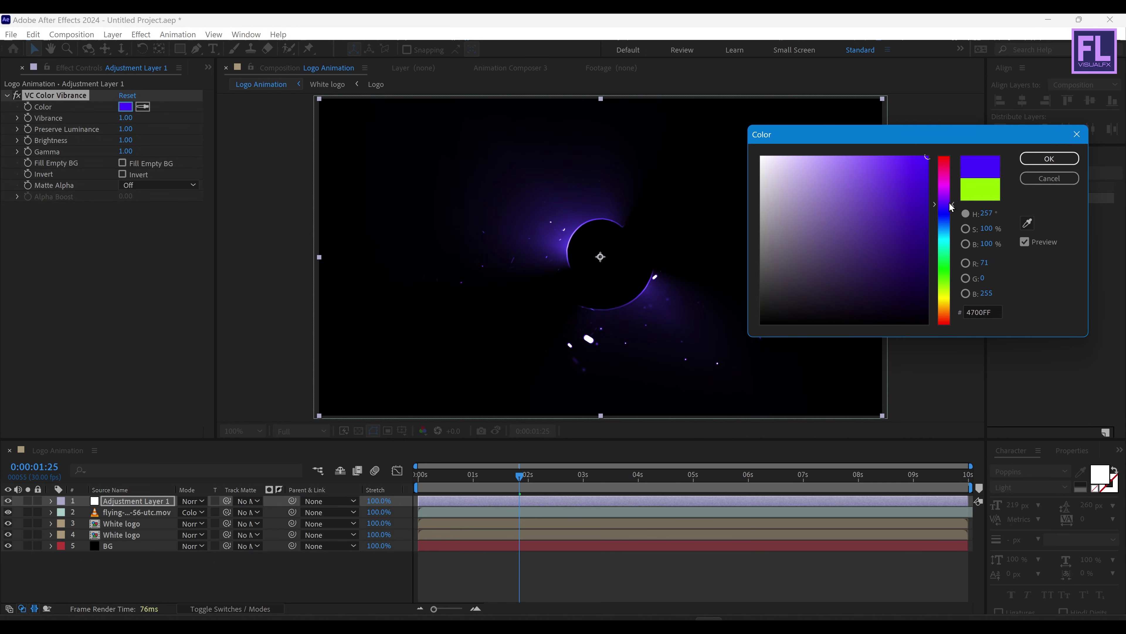
pyautogui.moveTo(951, 211); pyautogui.dragTo(955, 196)
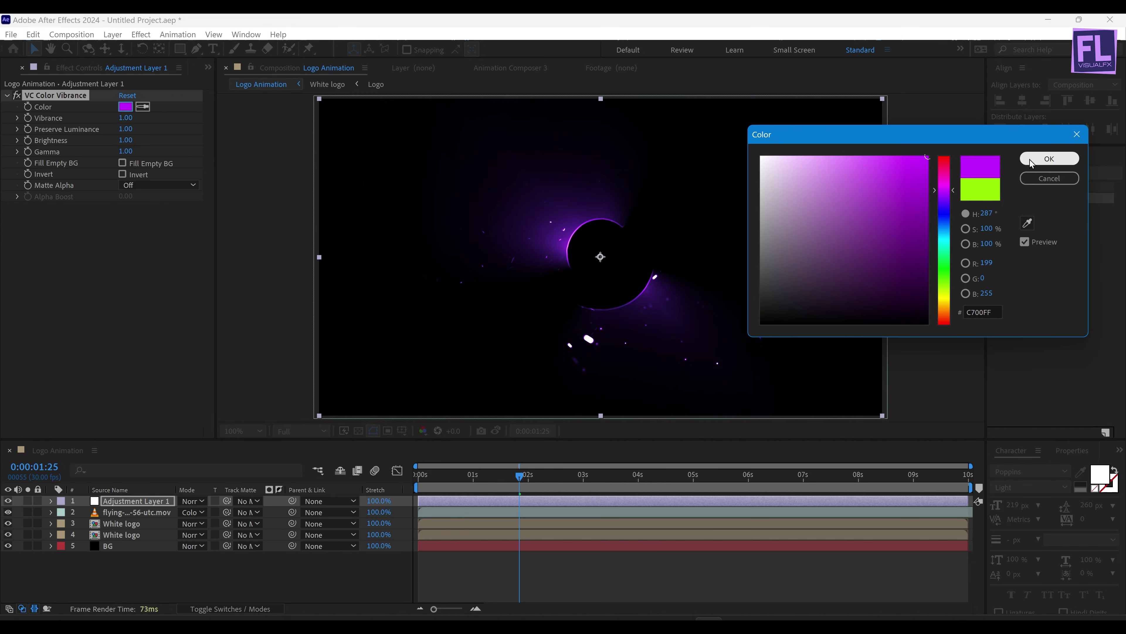
pyautogui.click(1050, 159)
pyautogui.press('Home')
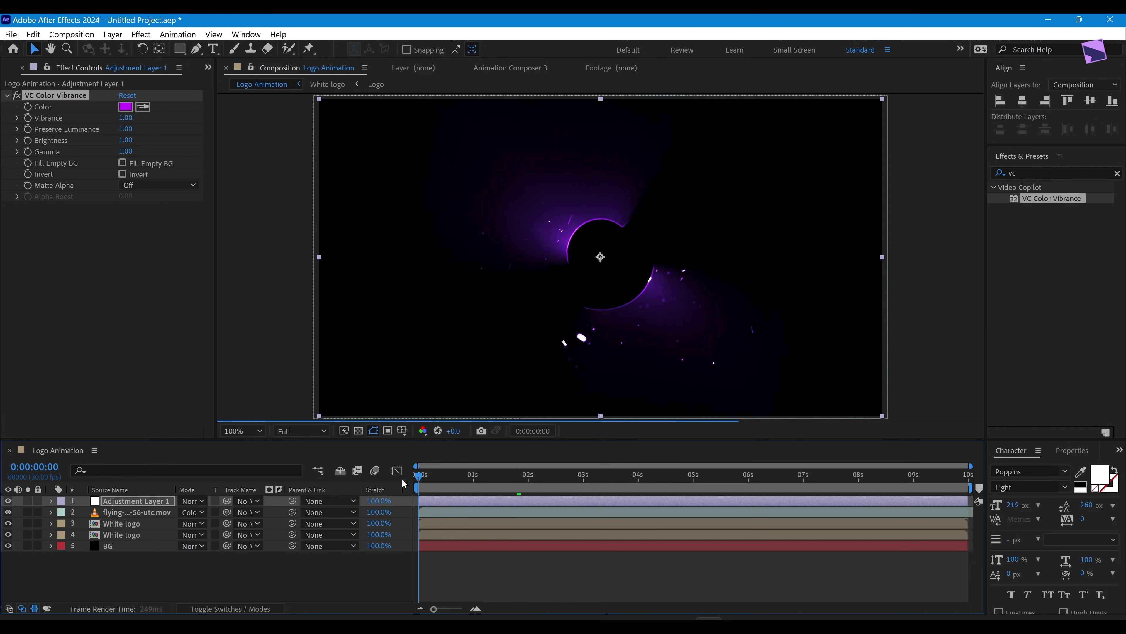
pyautogui.moveTo(419, 474); pyautogui.dragTo(524, 469)
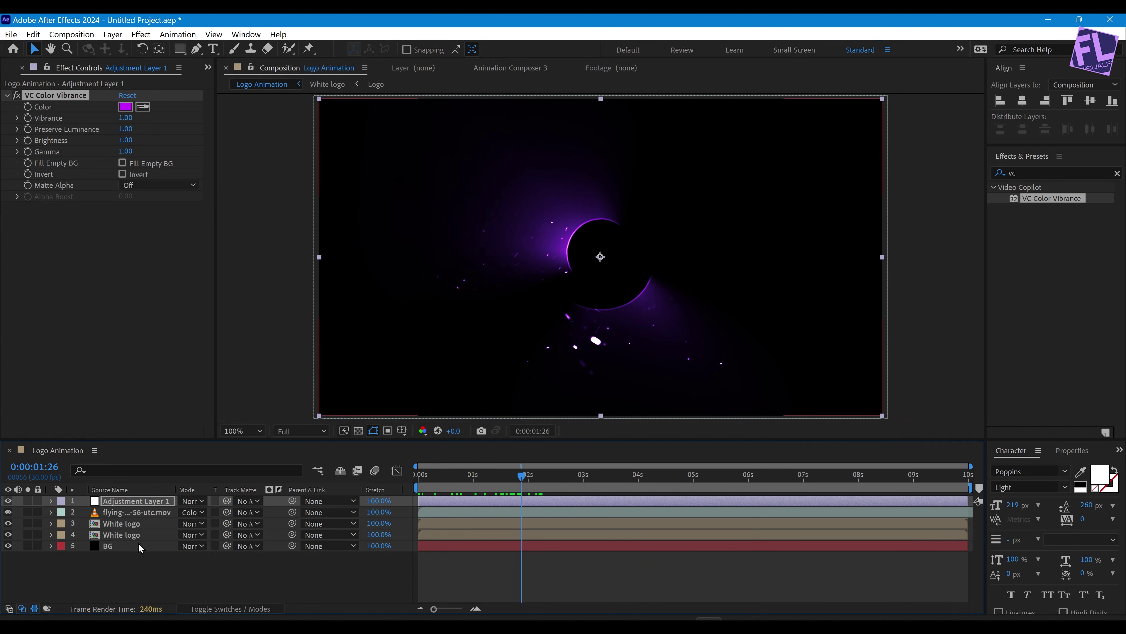
# Step: Raise the CC Radial Fast Blur amount on the lower White logo layer to 97 and preview the animation
pyautogui.click(128, 535)
pyautogui.scroll(-10, 125, 310)
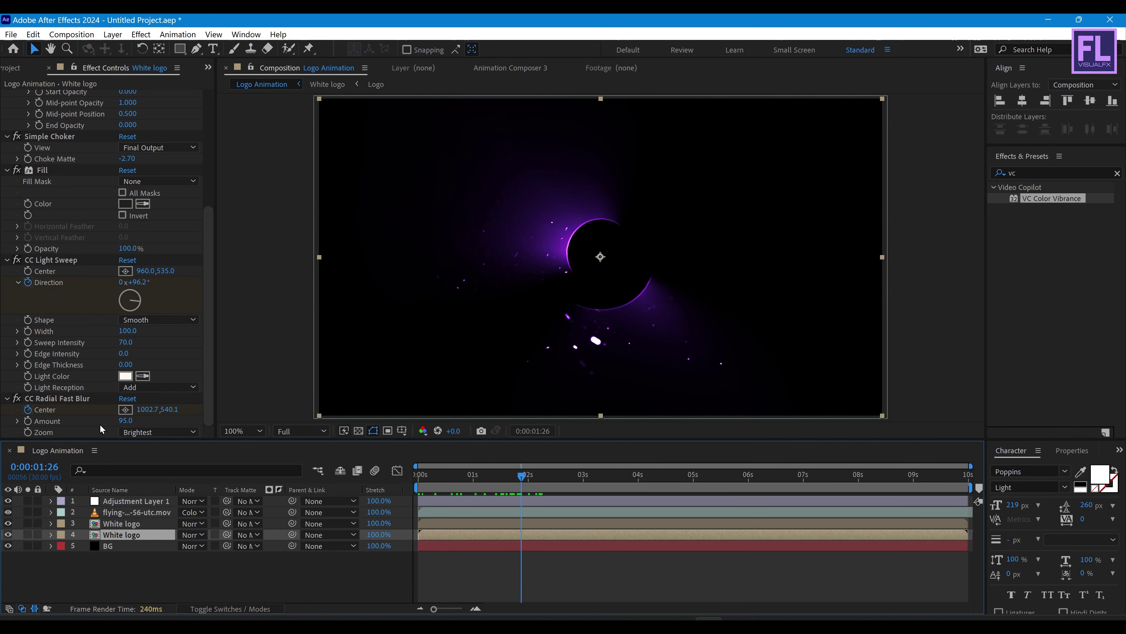
pyautogui.moveTo(127, 427); pyautogui.dragTo(129, 422)
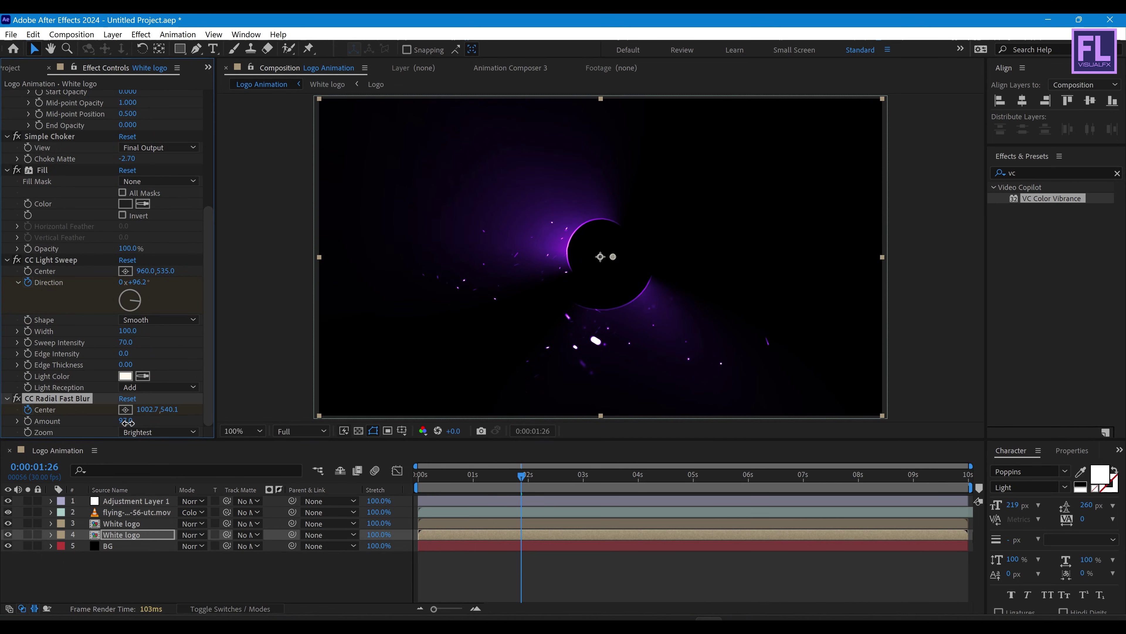
pyautogui.click(150, 589)
pyautogui.press('space')
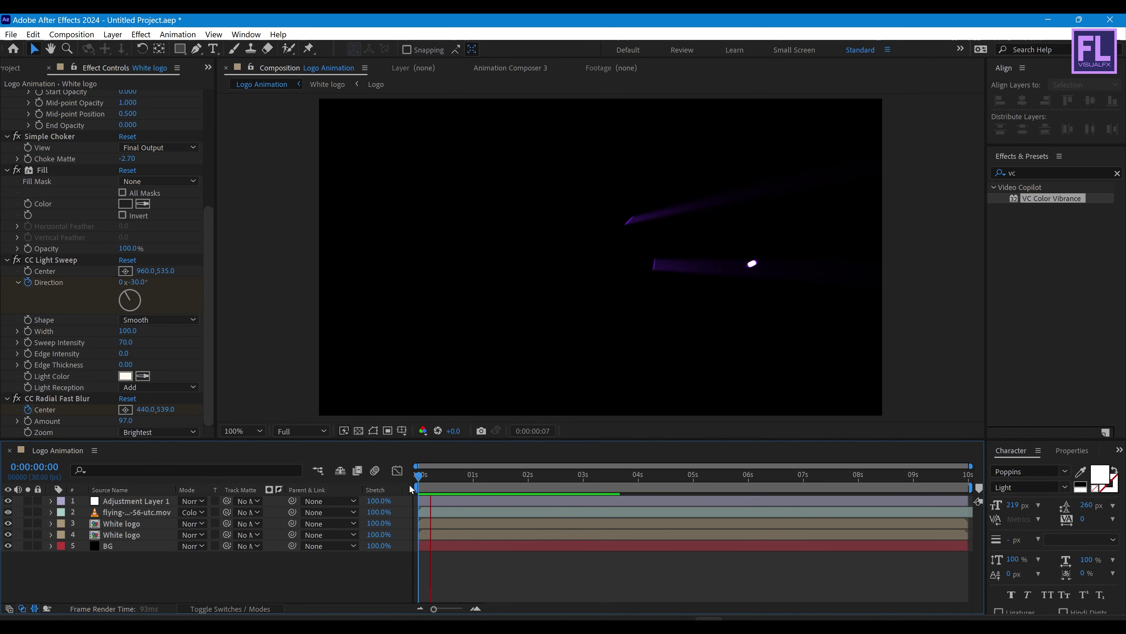
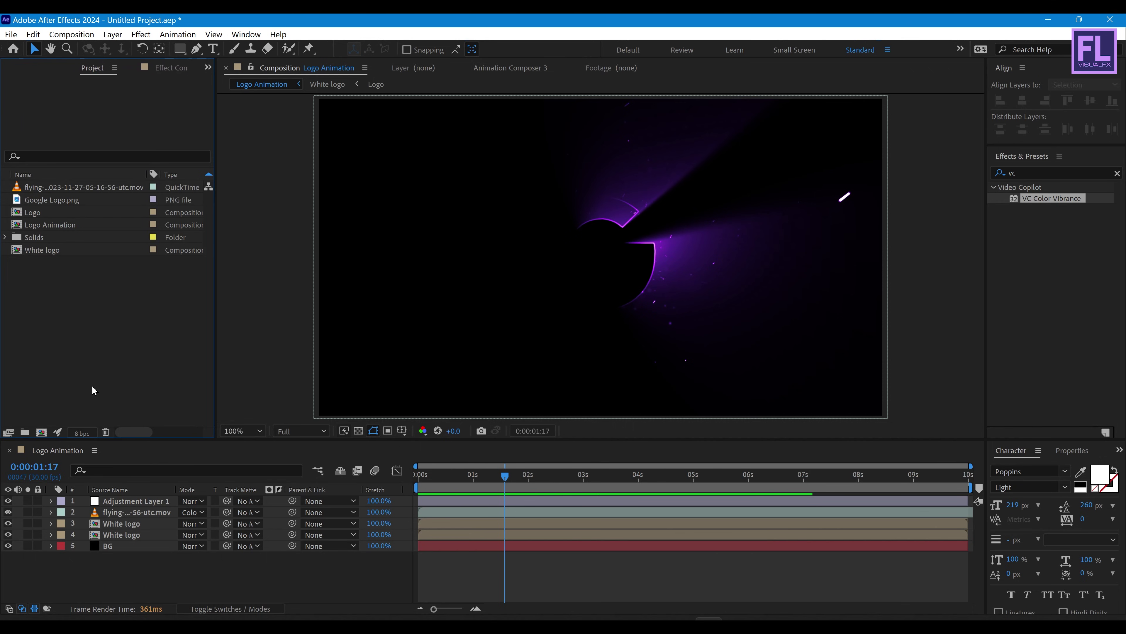
# Step: Create a new 1920 × 1080 composition named Logo reveal at 30 fps with a 10-second duration
pyautogui.click(41, 433)
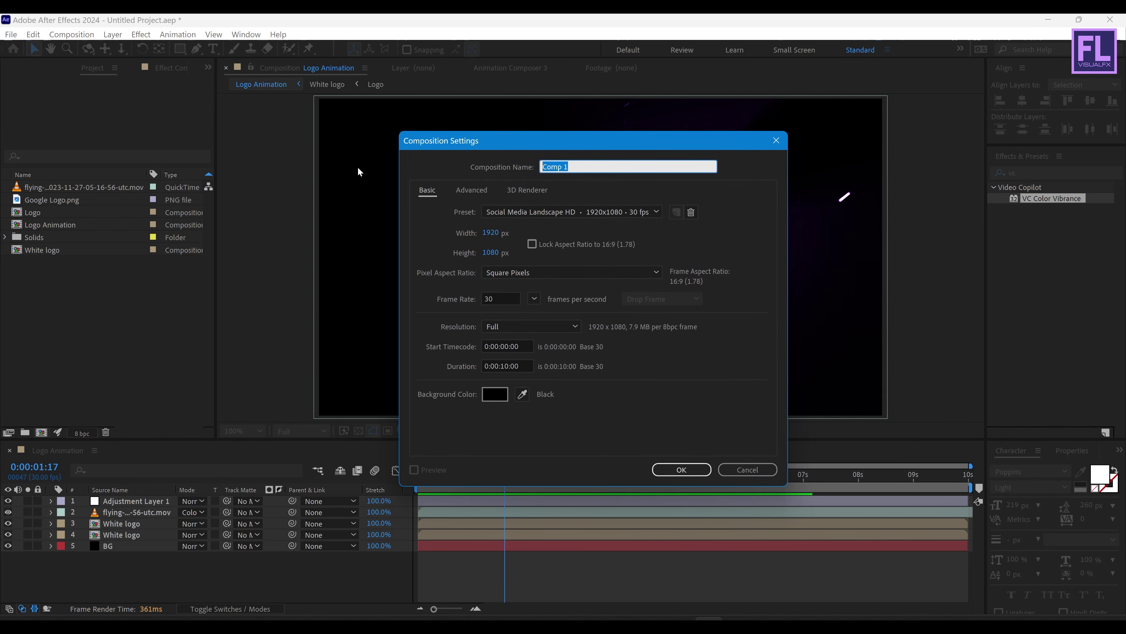
pyautogui.write('Logo reveal')
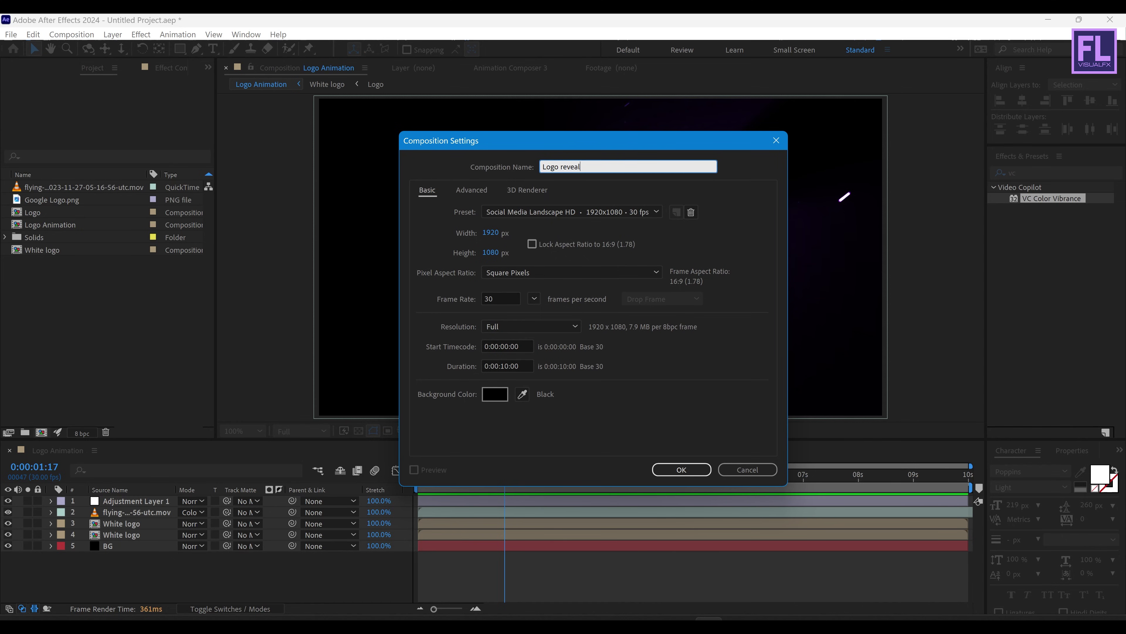
pyautogui.click(681, 469)
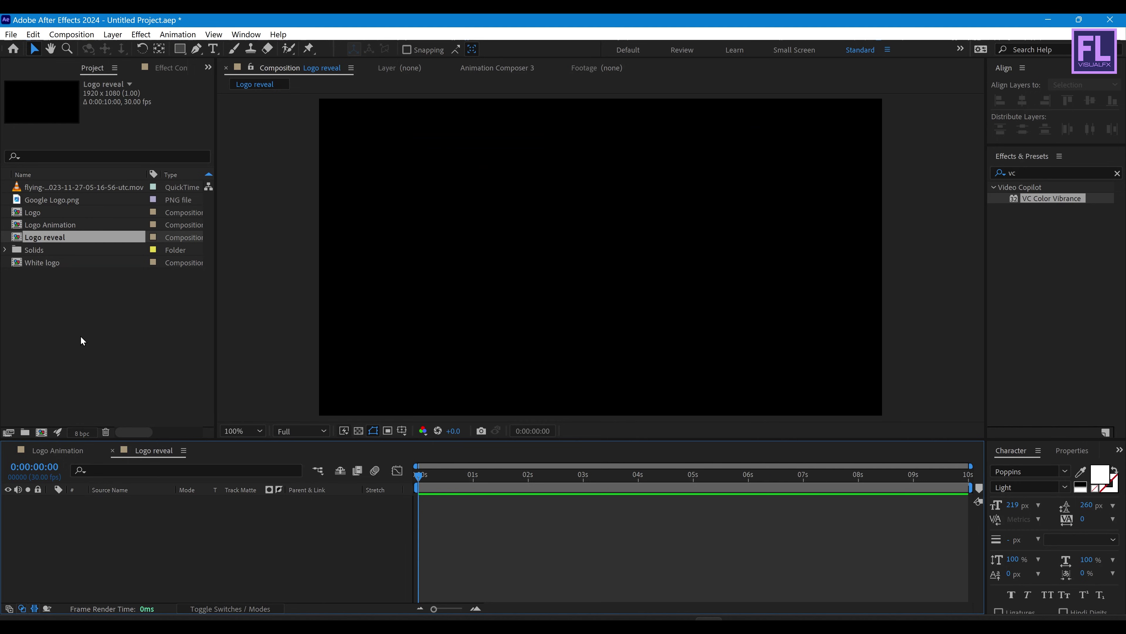
# Step: Add the Logo and White logo compositions to Logo reveal, with White logo stacked above Logo
pyautogui.click(71, 214)
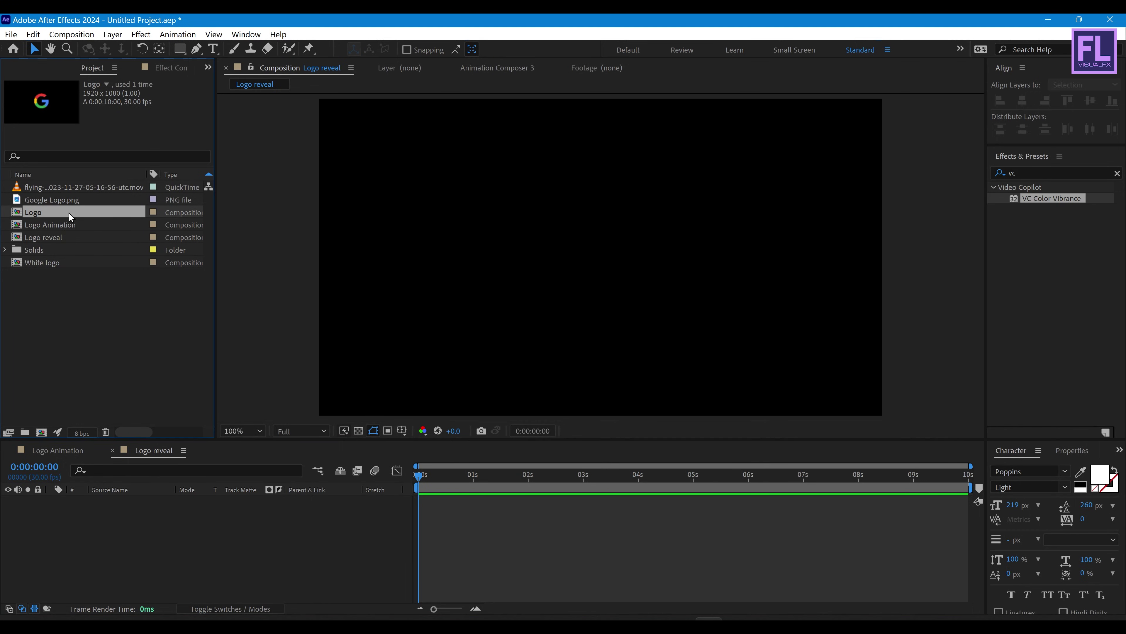
pyautogui.keyDown('ctrl'); pyautogui.click(60, 263); pyautogui.keyUp('ctrl')
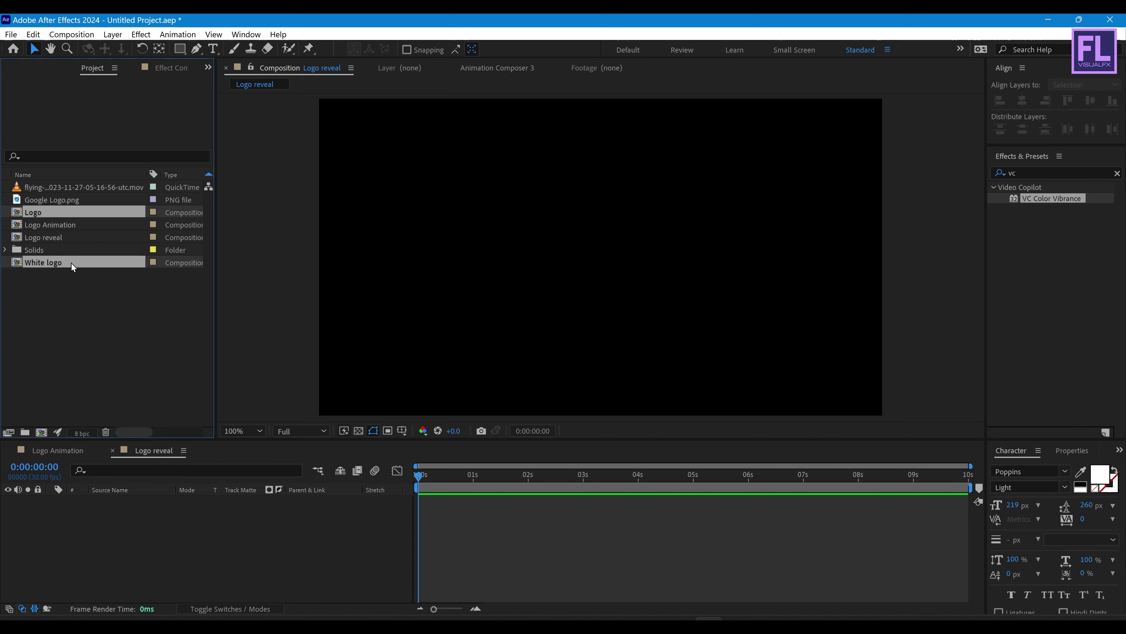
pyautogui.moveTo(72, 262); pyautogui.dragTo(163, 555)
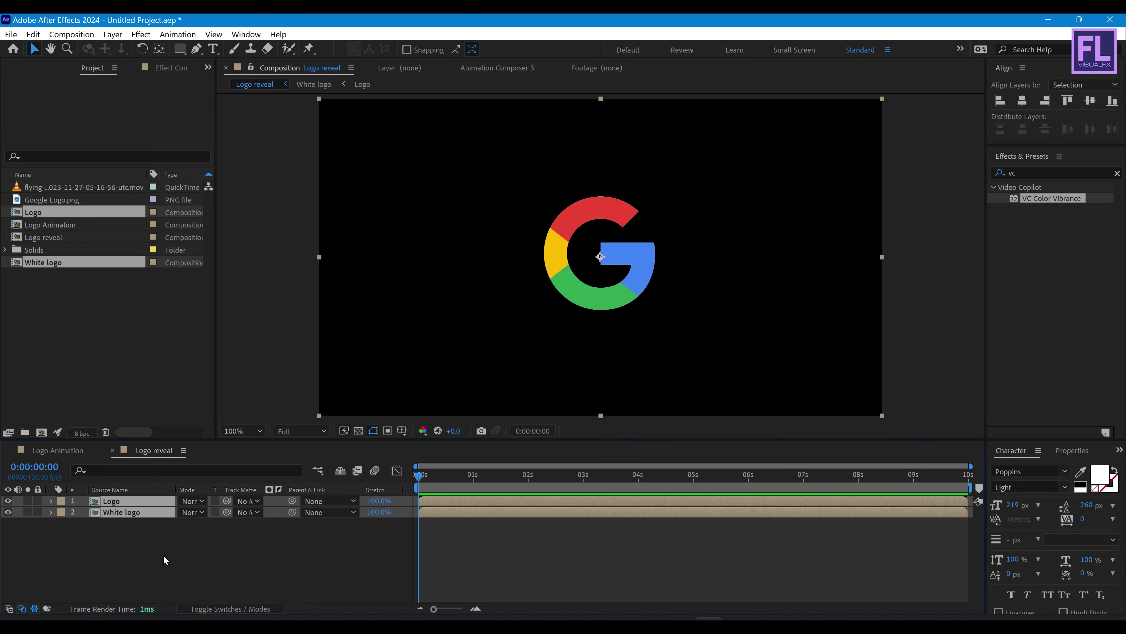
pyautogui.click(164, 555)
pyautogui.click(110, 502)
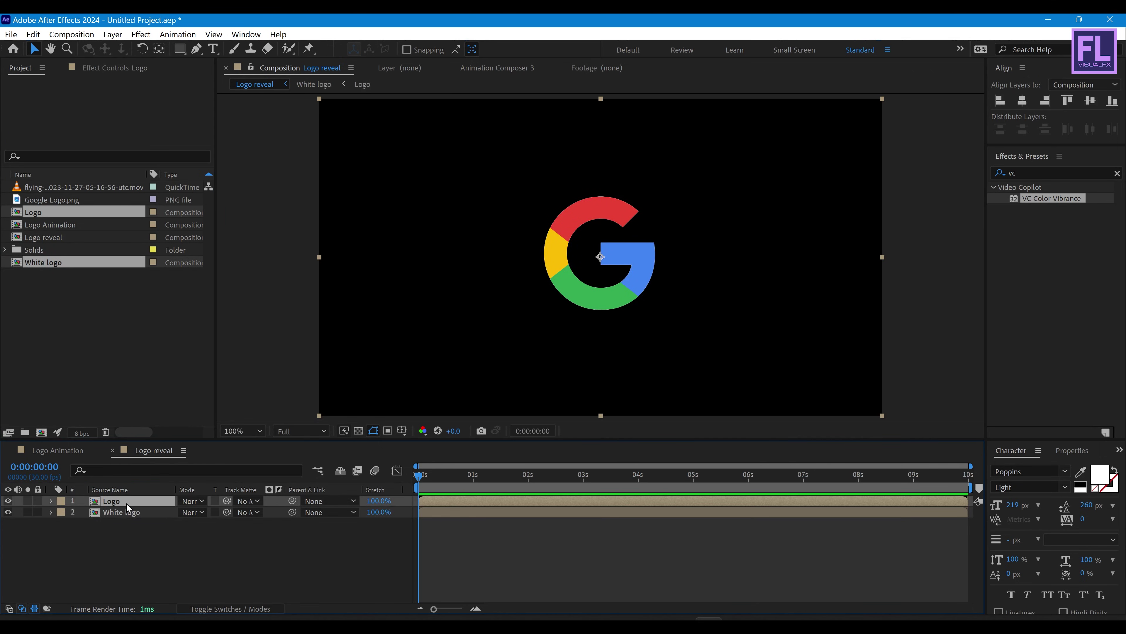
pyautogui.moveTo(126, 502); pyautogui.dragTo(122, 517)
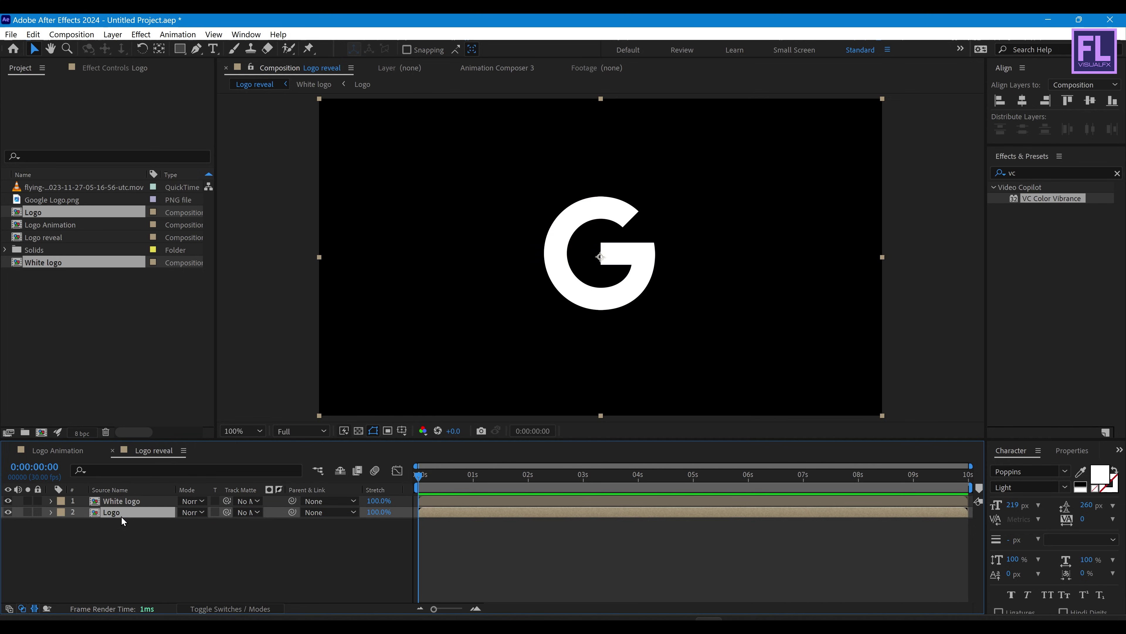
# Step: Move the playhead to 0:00:03:00 and apply the Linear Wipe transition effect to the White logo layer
pyautogui.moveTo(499, 482); pyautogui.dragTo(585, 483)
pyautogui.click(1011, 173)
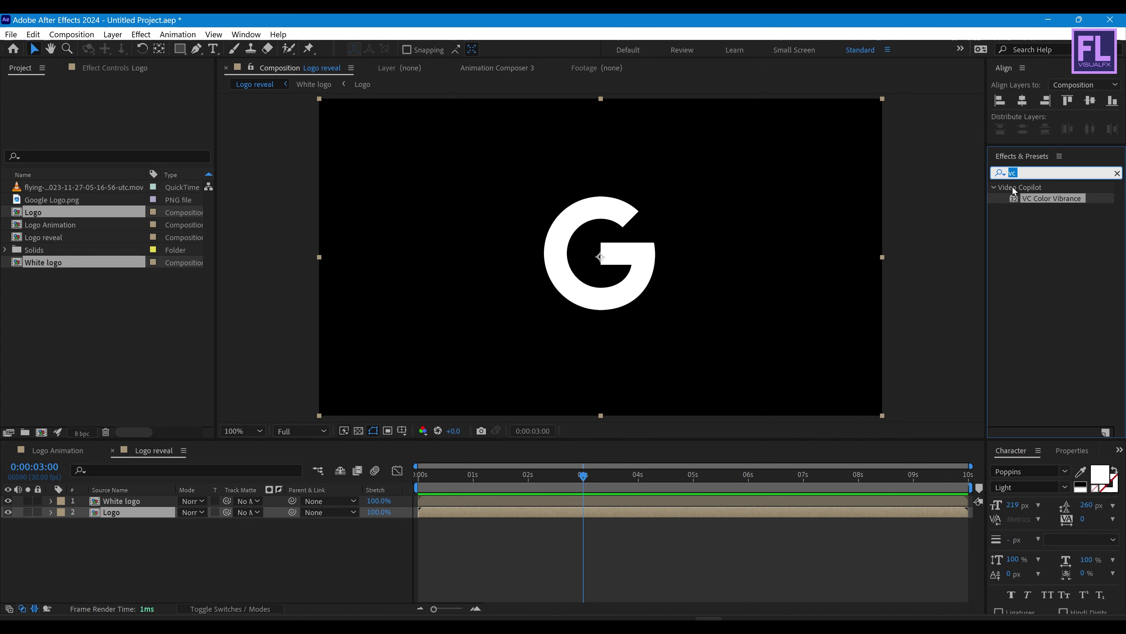
pyautogui.write('line')
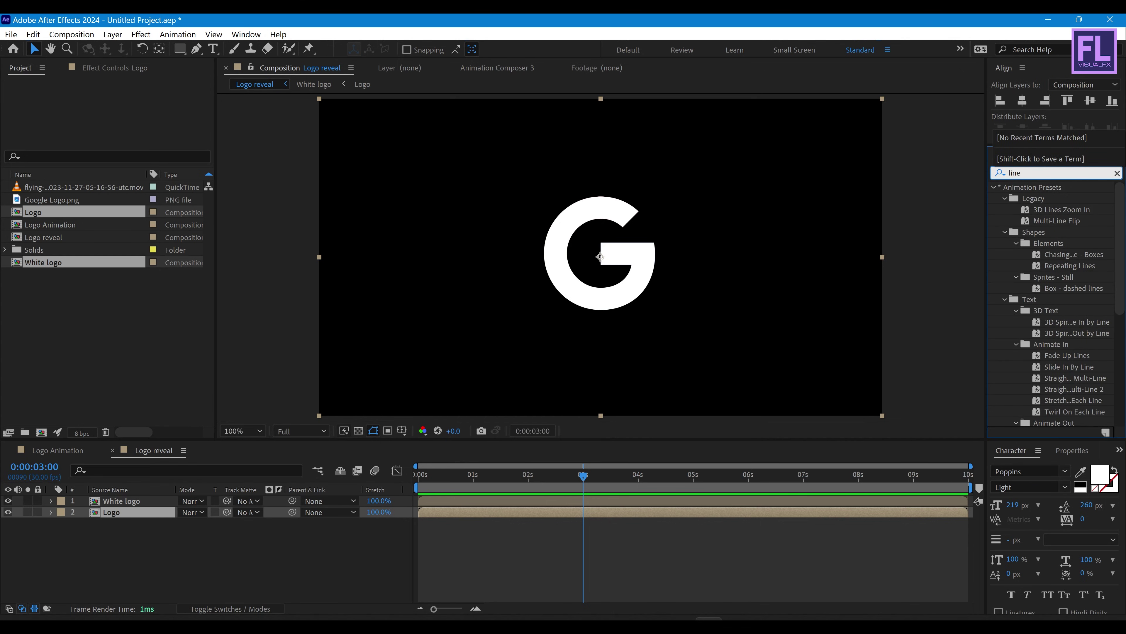
pyautogui.write('a')
pyautogui.click(1053, 254)
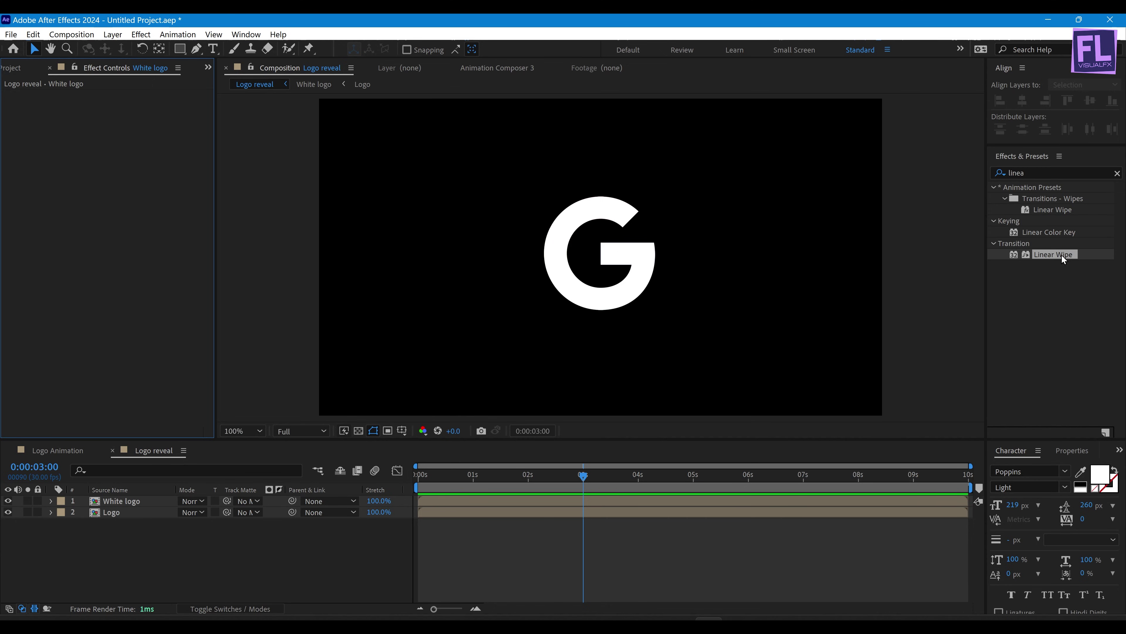
pyautogui.moveTo(1062, 255); pyautogui.dragTo(128, 505)
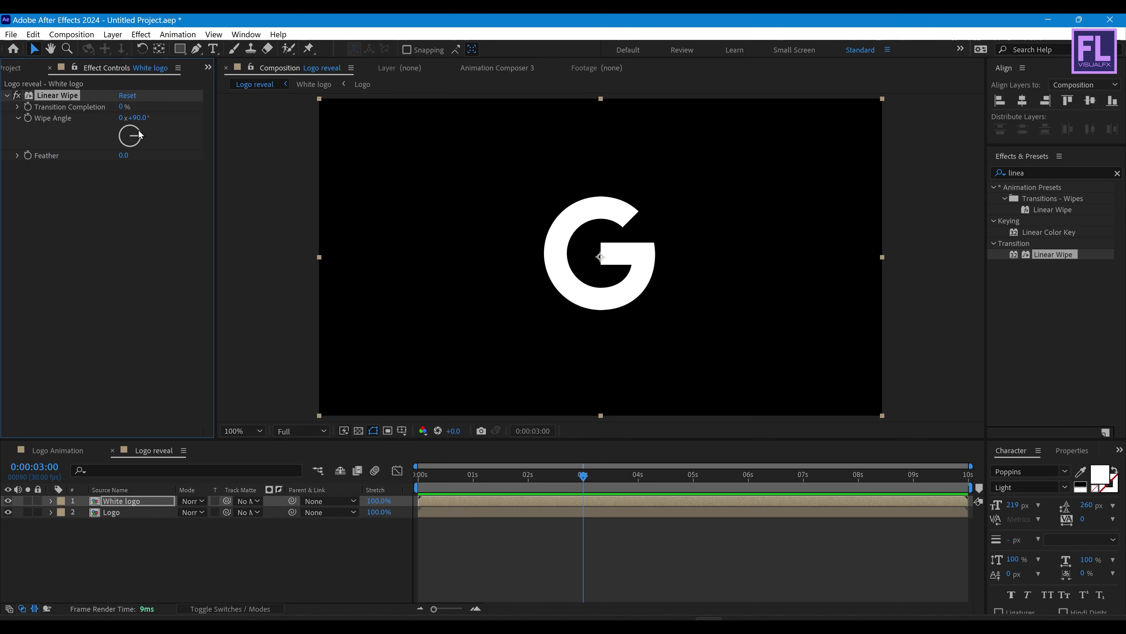
# Step: Set the Linear Wipe angle to 155° and keyframe its Transition Completion at 37% at 0:00:03:00
pyautogui.moveTo(138, 142); pyautogui.dragTo(138, 153)
pyautogui.moveTo(587, 486); pyautogui.dragTo(582, 484)
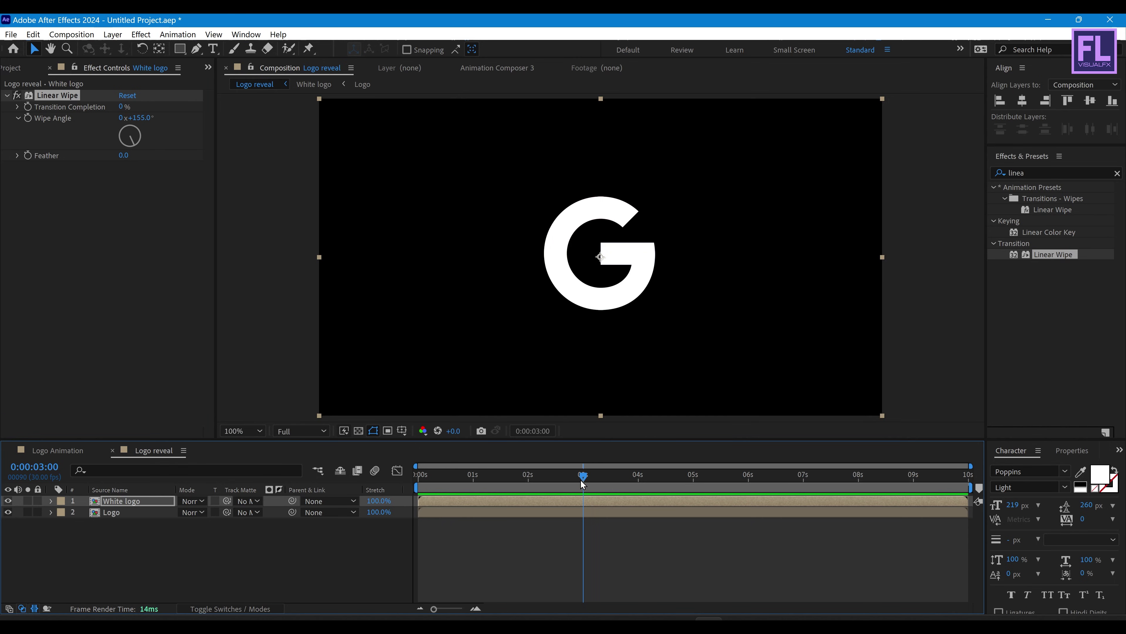
pyautogui.click(29, 105)
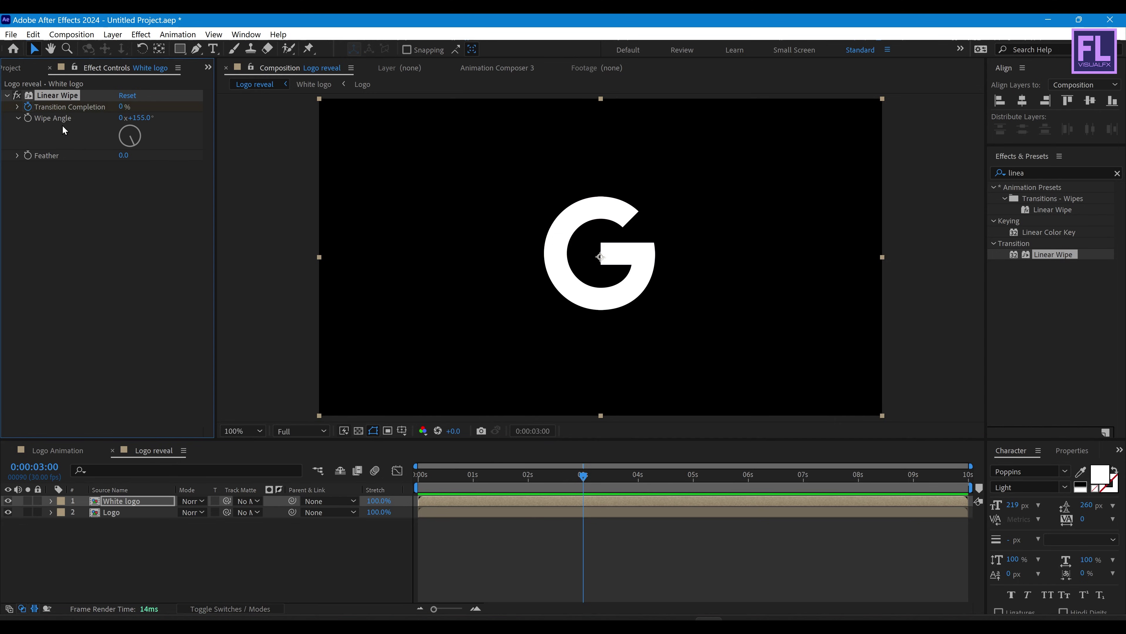
pyautogui.moveTo(122, 105); pyautogui.dragTo(148, 106)
# Step: Keyframe the wipe's Transition Completion at 66% at 0:00:04:24 and set its Feather to 100
pyautogui.moveTo(593, 480); pyautogui.dragTo(687, 484)
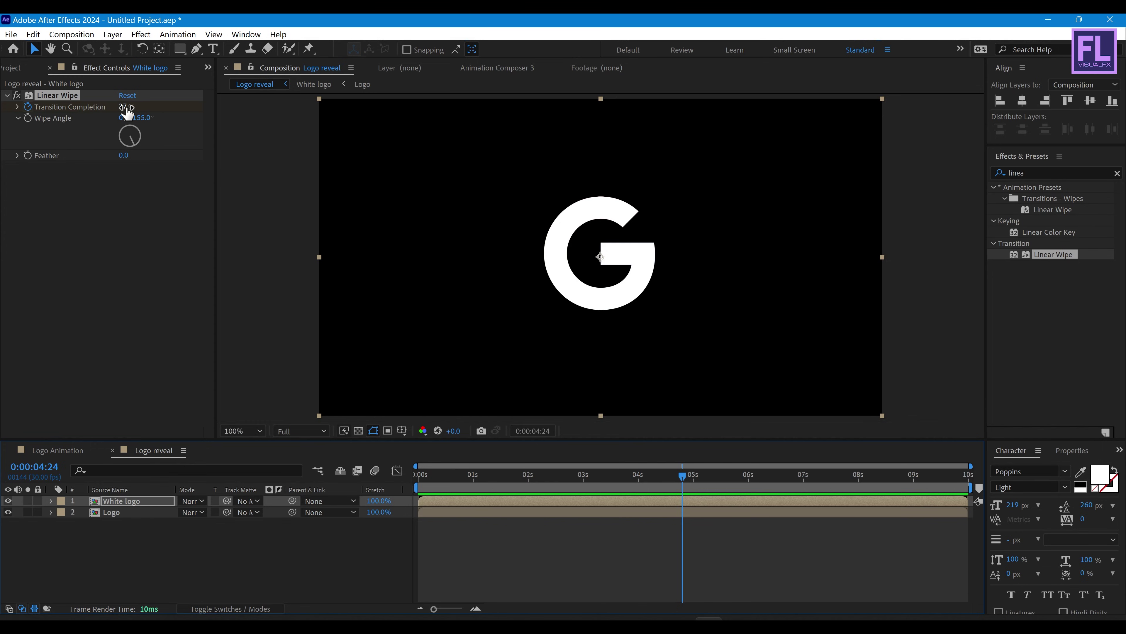
pyautogui.moveTo(129, 109); pyautogui.dragTo(147, 109)
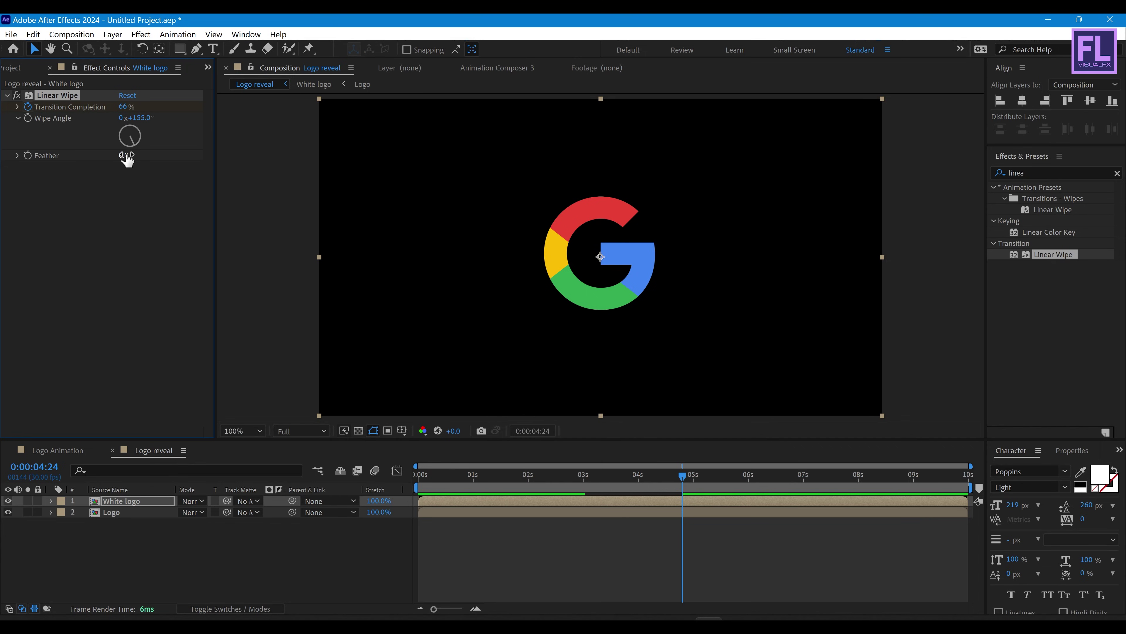
pyautogui.click(127, 155)
pyautogui.write('100')
pyautogui.press('Return')
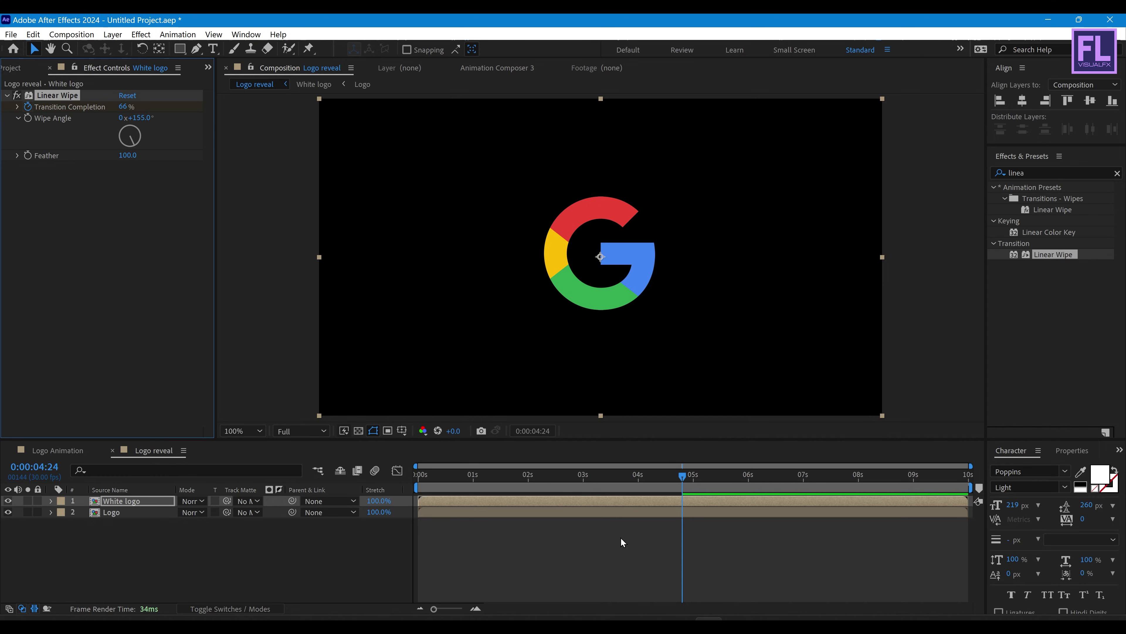
# Step: Change the Transition Completion keyframe at 0:00:03:00 to 29% and scrub through the wipe to check it
pyautogui.moveTo(630, 478); pyautogui.dragTo(584, 479)
pyautogui.press('u')
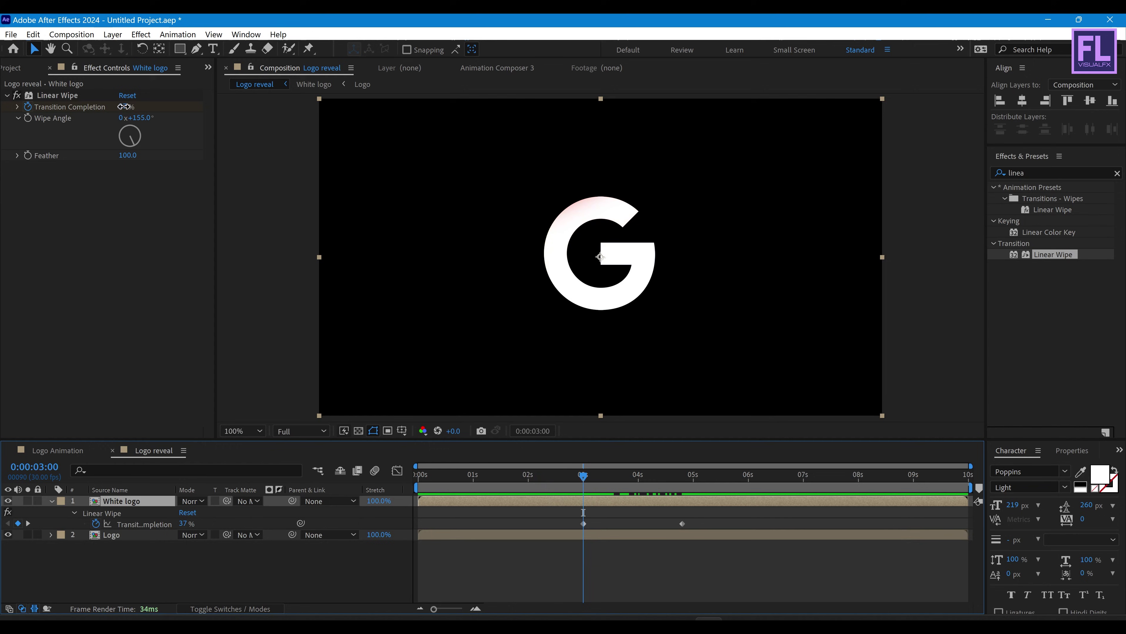
pyautogui.moveTo(124, 106); pyautogui.dragTo(118, 106)
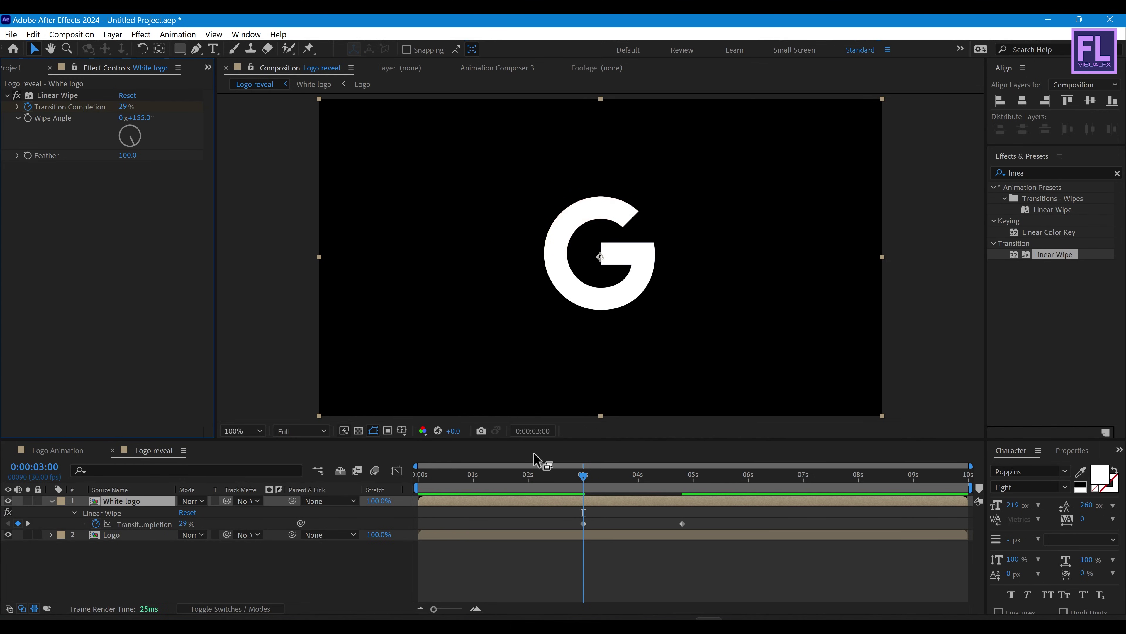
pyautogui.click(51, 501)
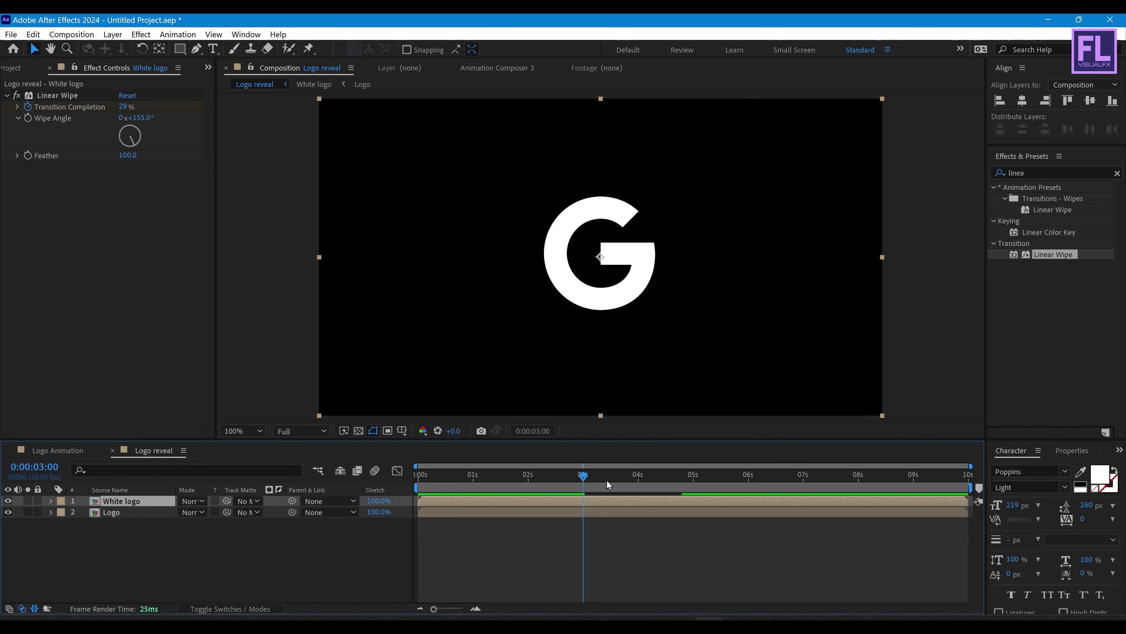
pyautogui.moveTo(608, 485); pyautogui.dragTo(567, 487)
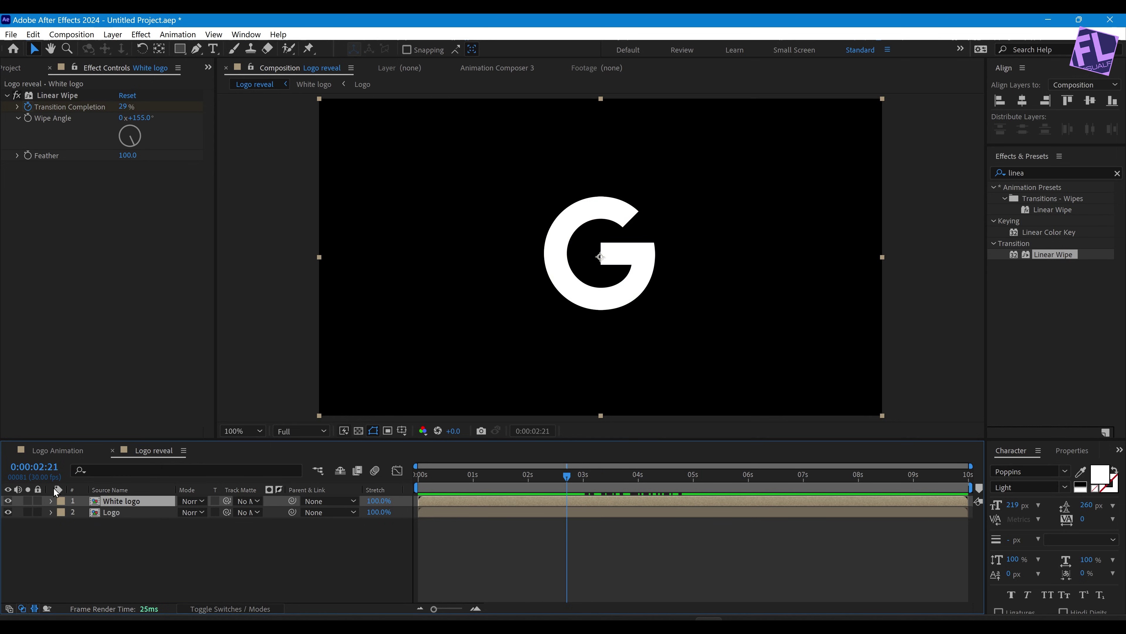
# Step: Place the Logo reveal composition in Logo Animation, between the particle footage and the upper White logo layer
pyautogui.click(76, 459)
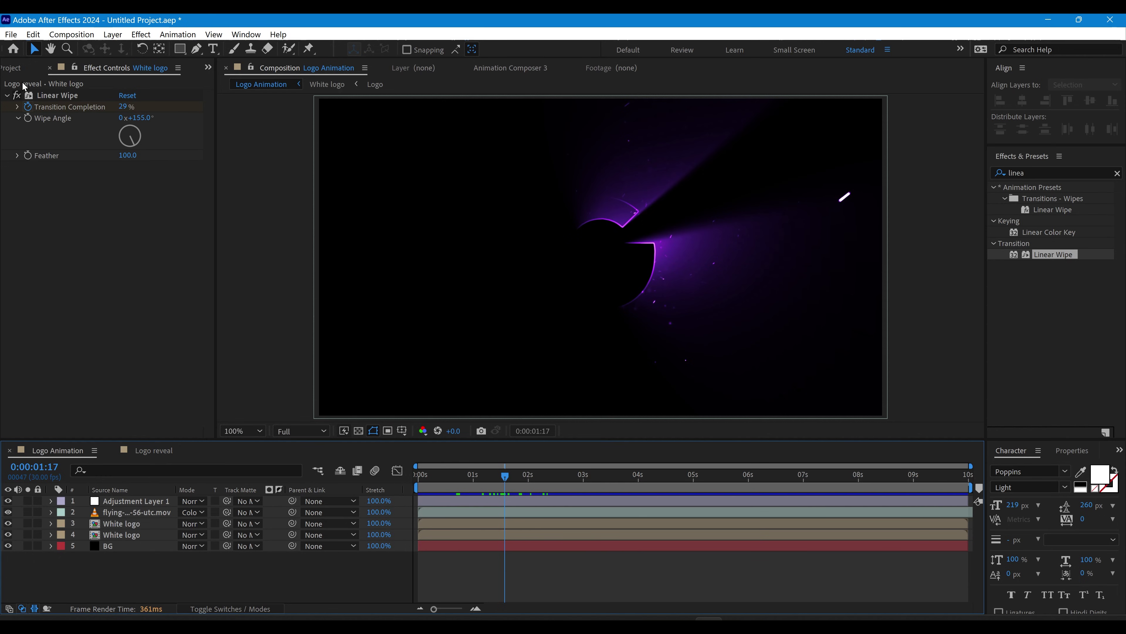
pyautogui.click(22, 68)
pyautogui.click(32, 238)
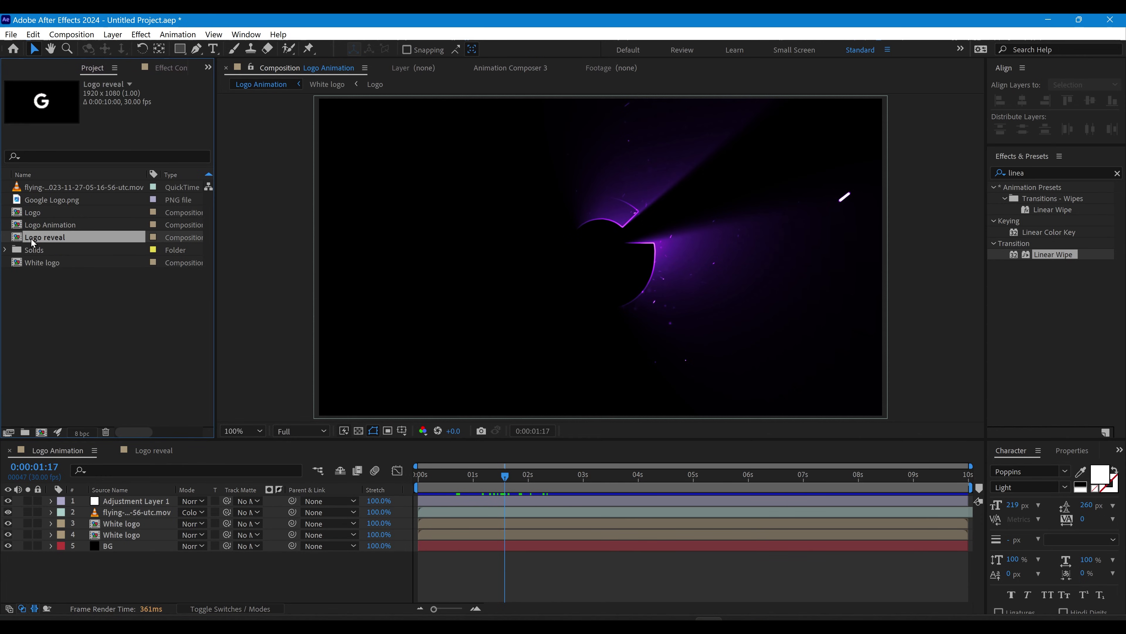
pyautogui.moveTo(61, 240); pyautogui.dragTo(148, 520)
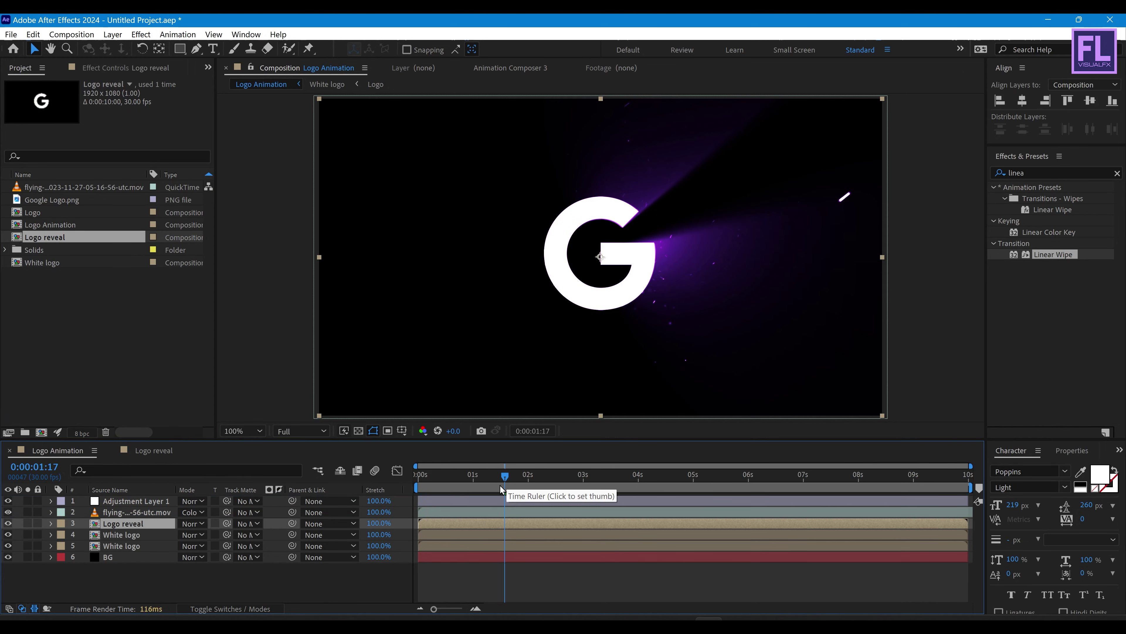
# Step: Apply Linear Wipe to the Logo reveal layer with a -45° wipe angle and keyframe Transition Completion at 65% at 0:00:01:08
pyautogui.click(489, 476)
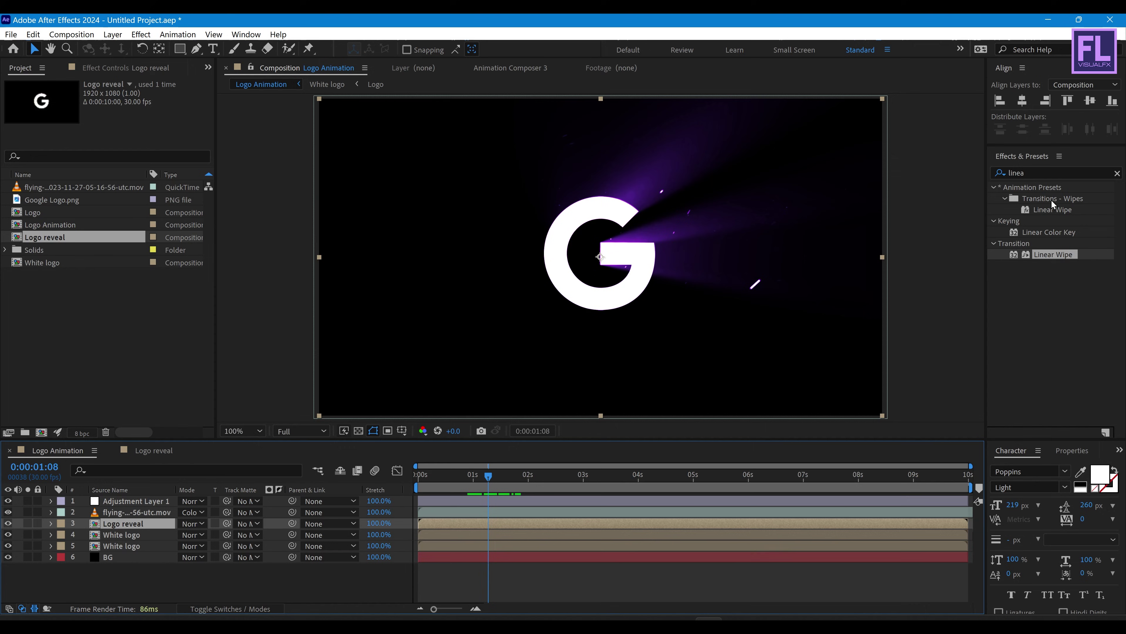
pyautogui.moveTo(1053, 255); pyautogui.dragTo(170, 527)
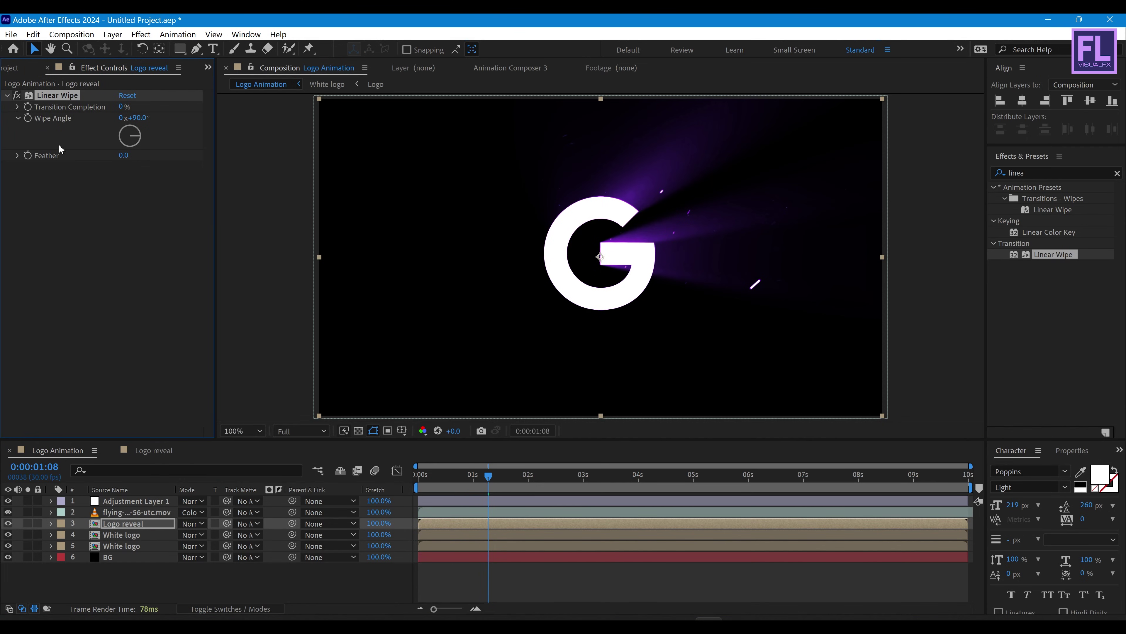
pyautogui.click(126, 134)
pyautogui.moveTo(124, 108); pyautogui.dragTo(165, 108)
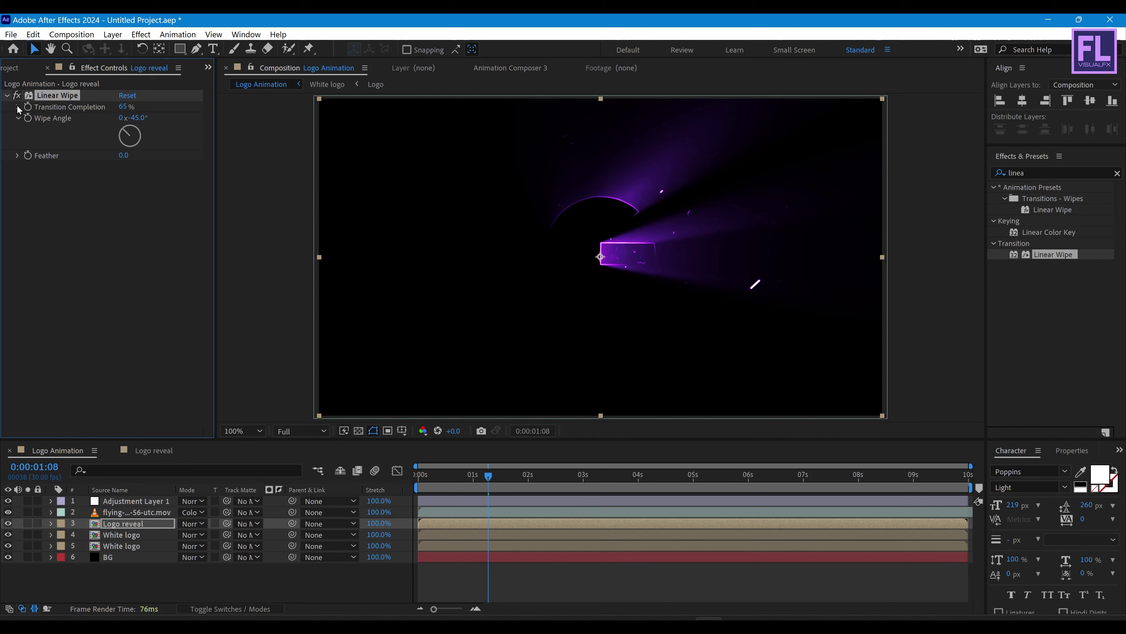
pyautogui.click(28, 107)
# Step: Keyframe the Logo reveal wipe's Transition Completion at 35% at 0:00:03:05 and set its Feather to 100
pyautogui.moveTo(492, 477); pyautogui.dragTo(596, 482)
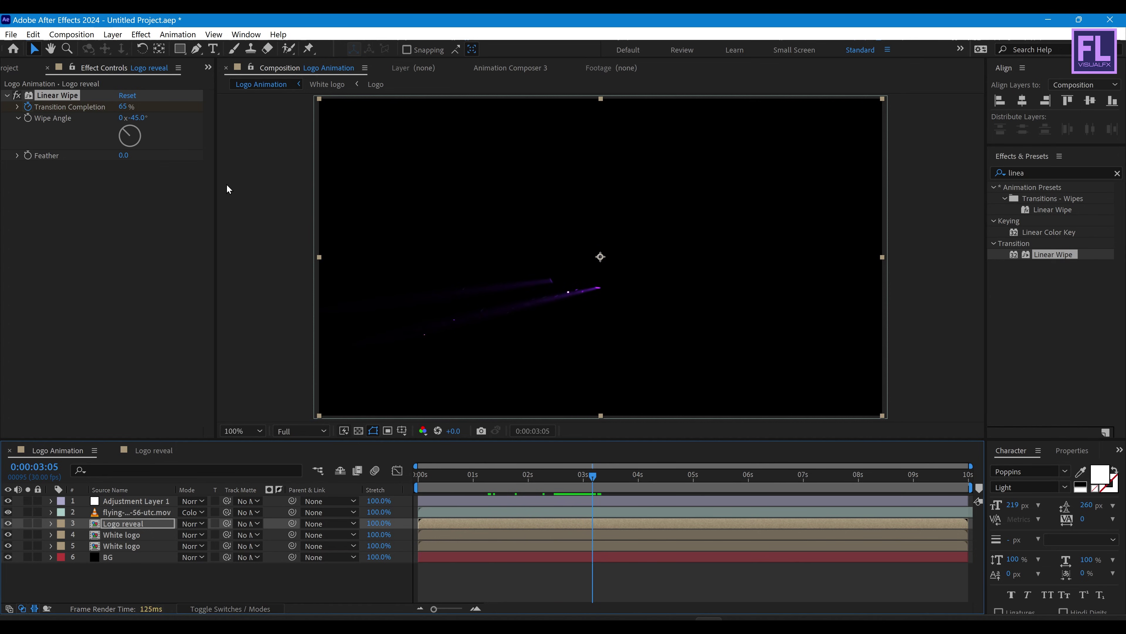
pyautogui.moveTo(120, 106); pyautogui.dragTo(104, 107)
pyautogui.click(123, 155)
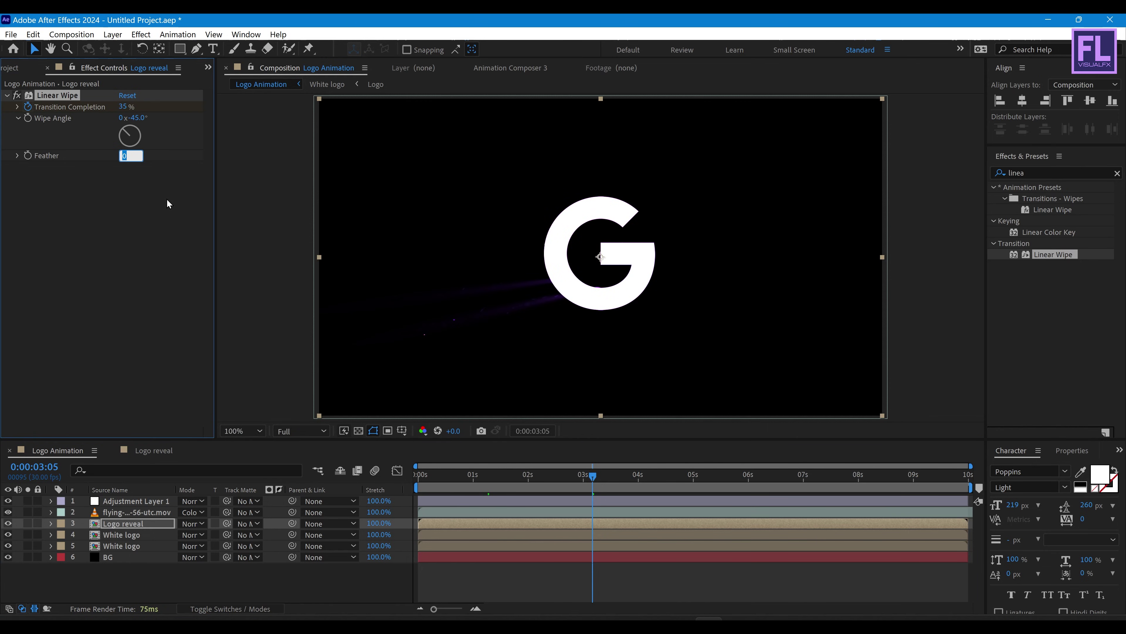
pyautogui.write('100')
pyautogui.press('Return')
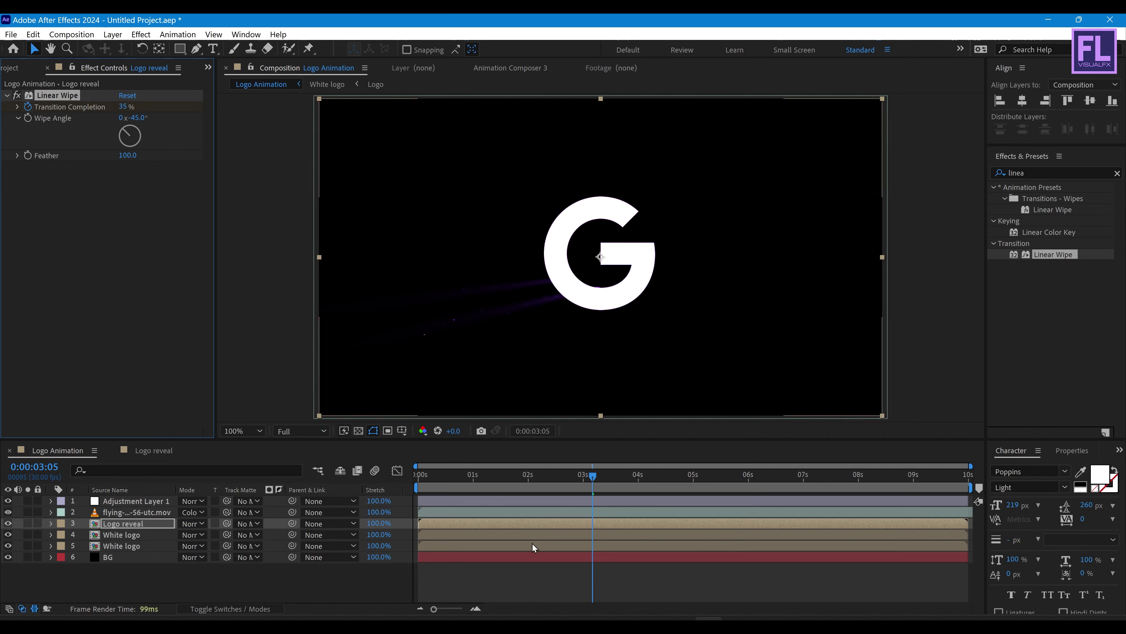
# Step: Apply Easy Ease to both Transition Completion keyframes of the Logo reveal layer
pyautogui.moveTo(592, 475); pyautogui.dragTo(332, 477)
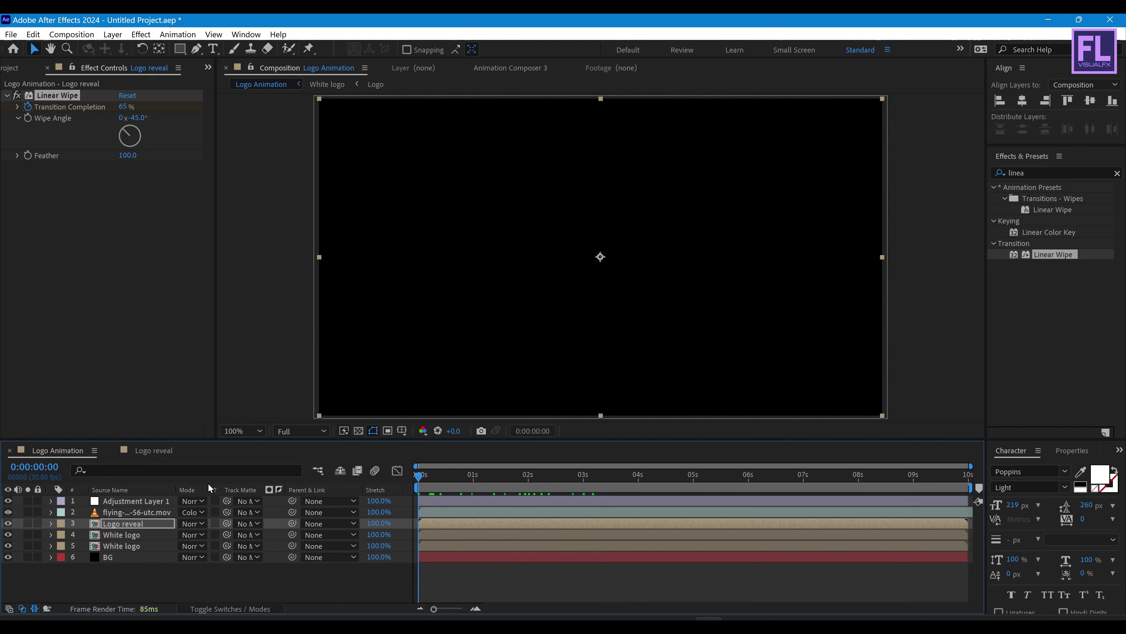
pyautogui.click(122, 527)
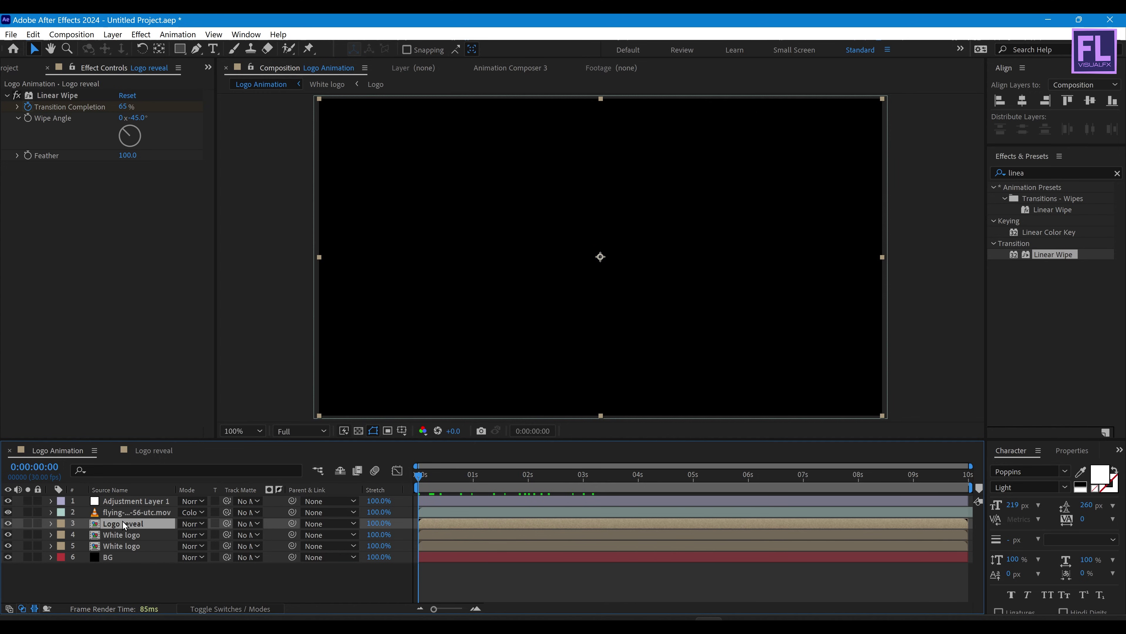
pyautogui.press('u')
pyautogui.moveTo(618, 549); pyautogui.dragTo(460, 557)
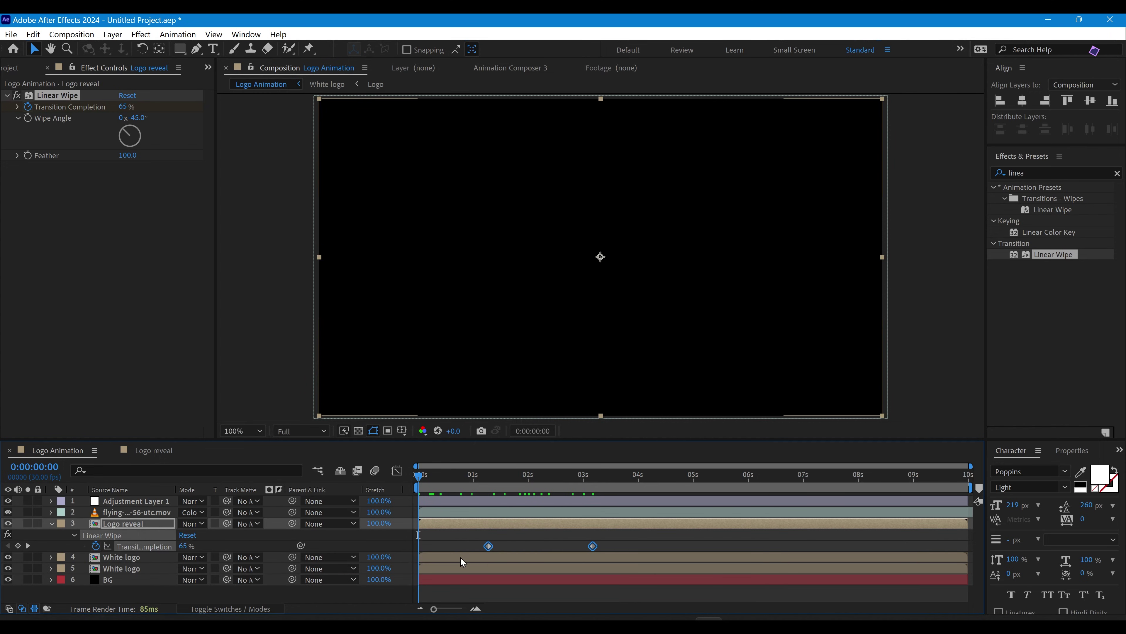
pyautogui.press('F9')
pyautogui.click(50, 523)
pyautogui.click(235, 569)
# Step: Play back the Logo Animation composition from the start to check the white and color logo reveals
pyautogui.press('space')
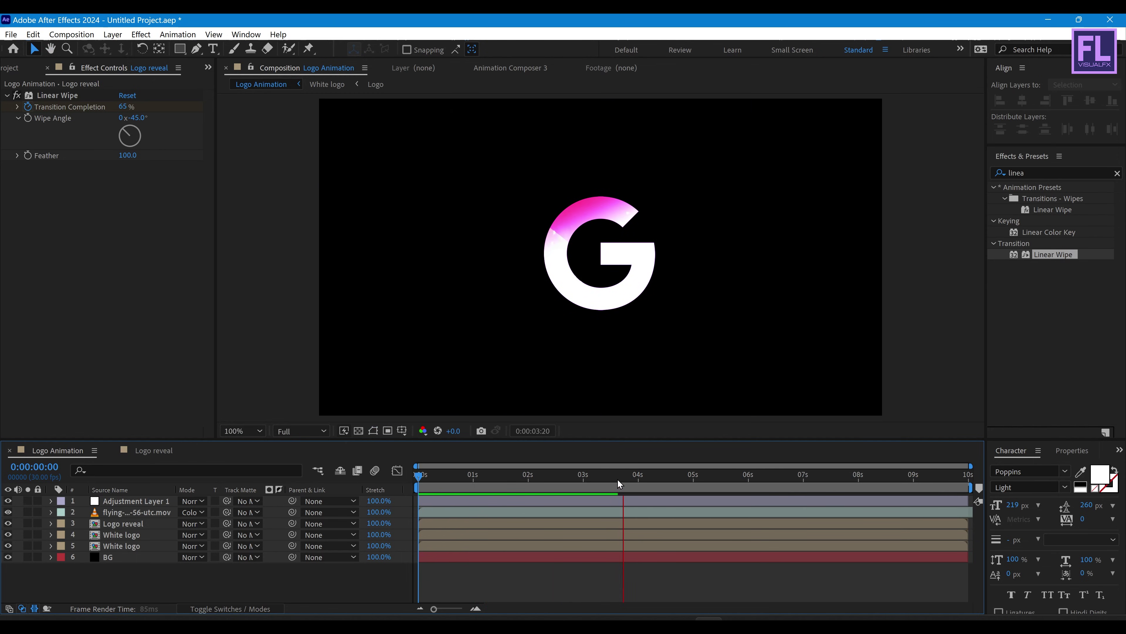
pyautogui.moveTo(618, 479); pyautogui.dragTo(588, 485)
pyautogui.press('space')
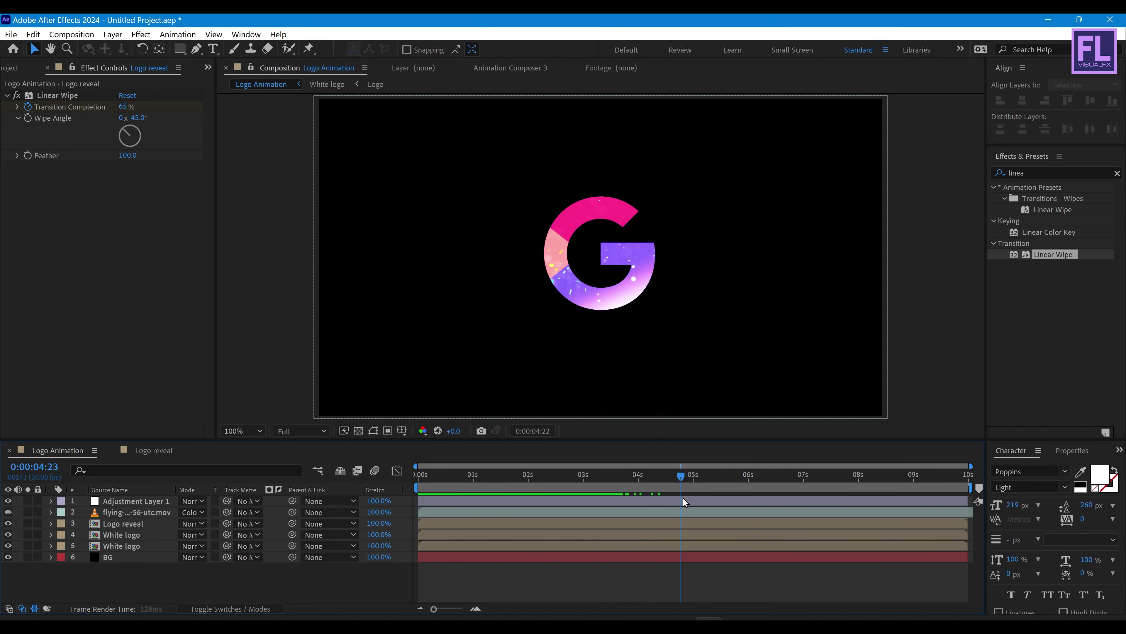
pyautogui.press('space')
pyautogui.press('Home')
pyautogui.press('space')
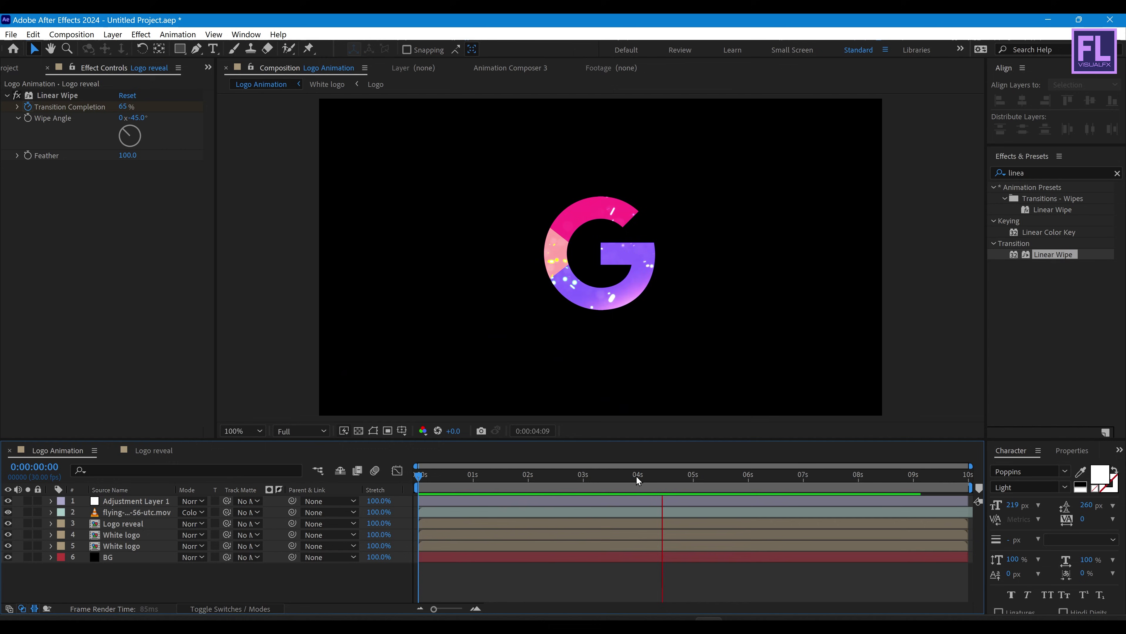
# Step: Keyframe the flying particle footage's Opacity at 100% at 0:00:02:23
pyautogui.click(571, 480)
pyautogui.moveTo(571, 481)
pyautogui.mouseDown()
pyautogui.moveTo(629, 481)
pyautogui.moveTo(557, 483)
pyautogui.moveTo(574, 486)
pyautogui.mouseUp()
pyautogui.click(126, 512)
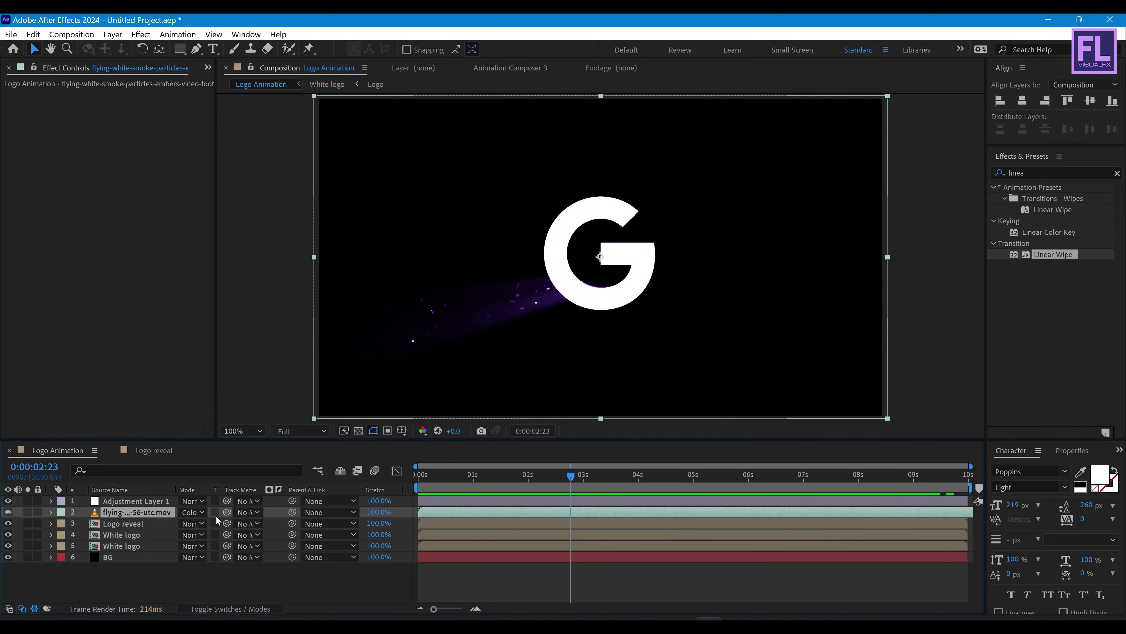
pyautogui.press('t')
pyautogui.click(84, 523)
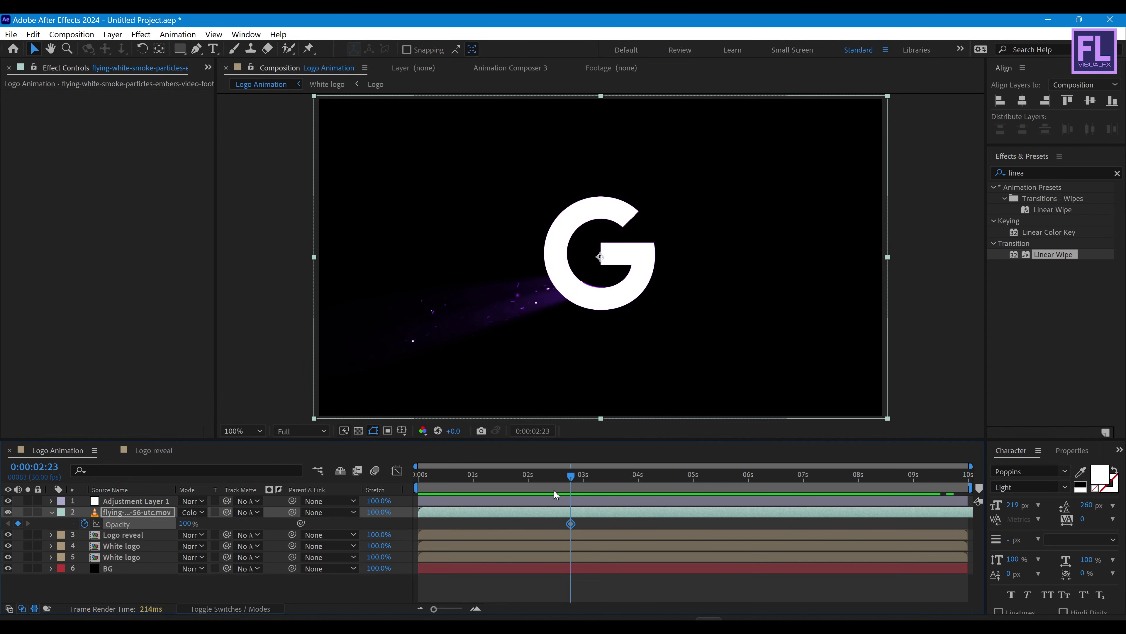
# Step: Keyframe the particle footage's Opacity at 0% at 0:00:03:11 and preview the fade-out
pyautogui.moveTo(575, 476); pyautogui.dragTo(607, 480)
pyautogui.click(185, 523)
pyautogui.write('0')
pyautogui.press('Return')
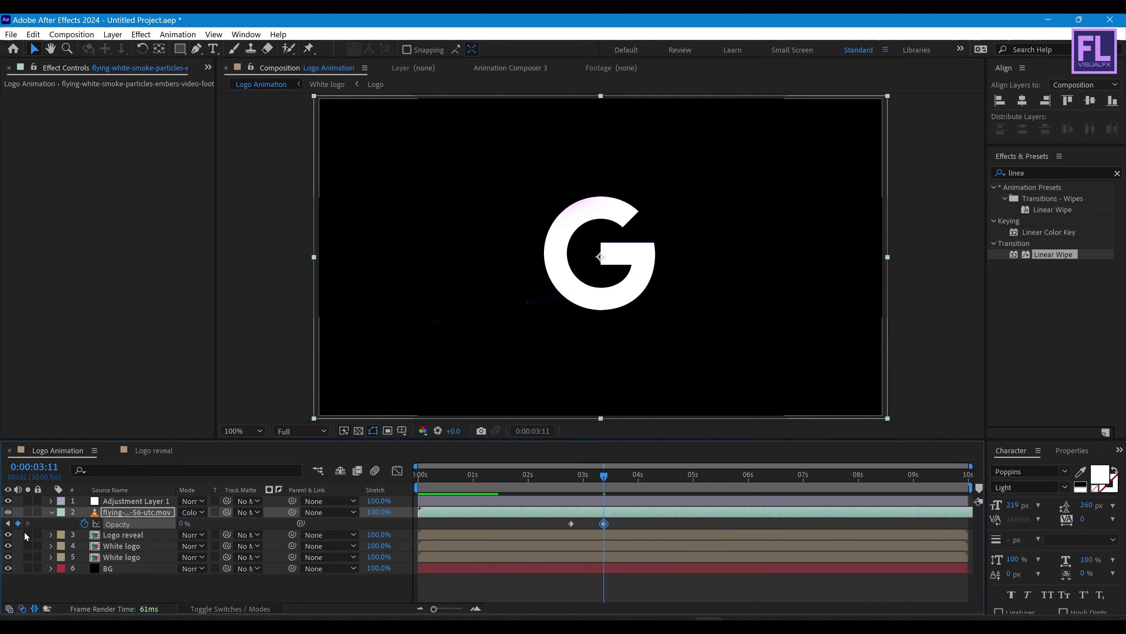
pyautogui.click(50, 513)
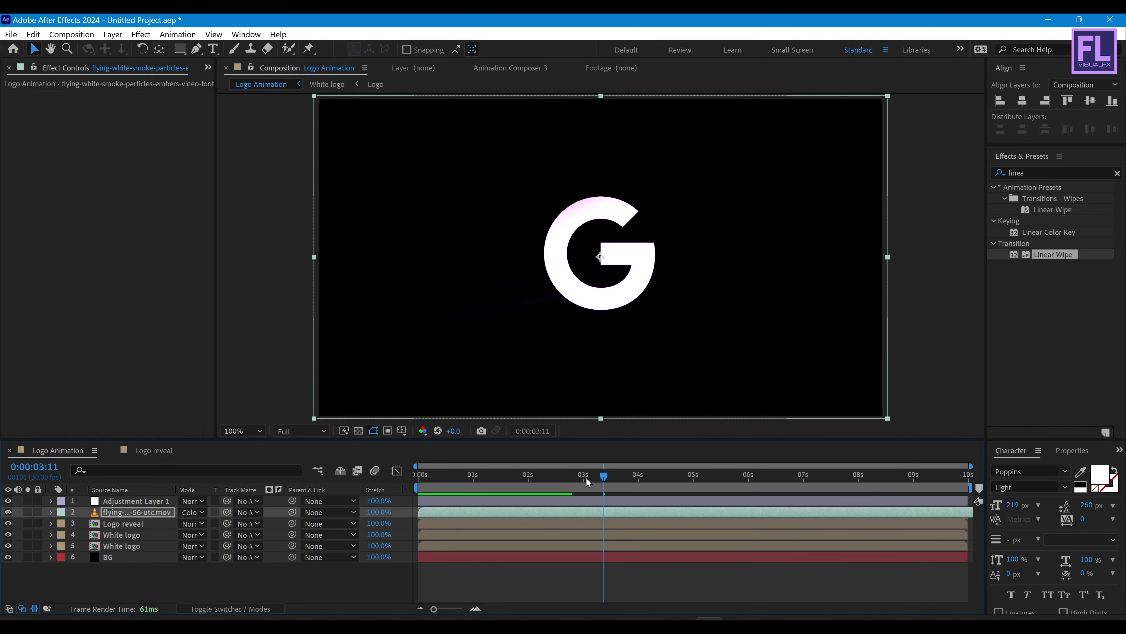
pyautogui.click(526, 477)
pyautogui.press('space')
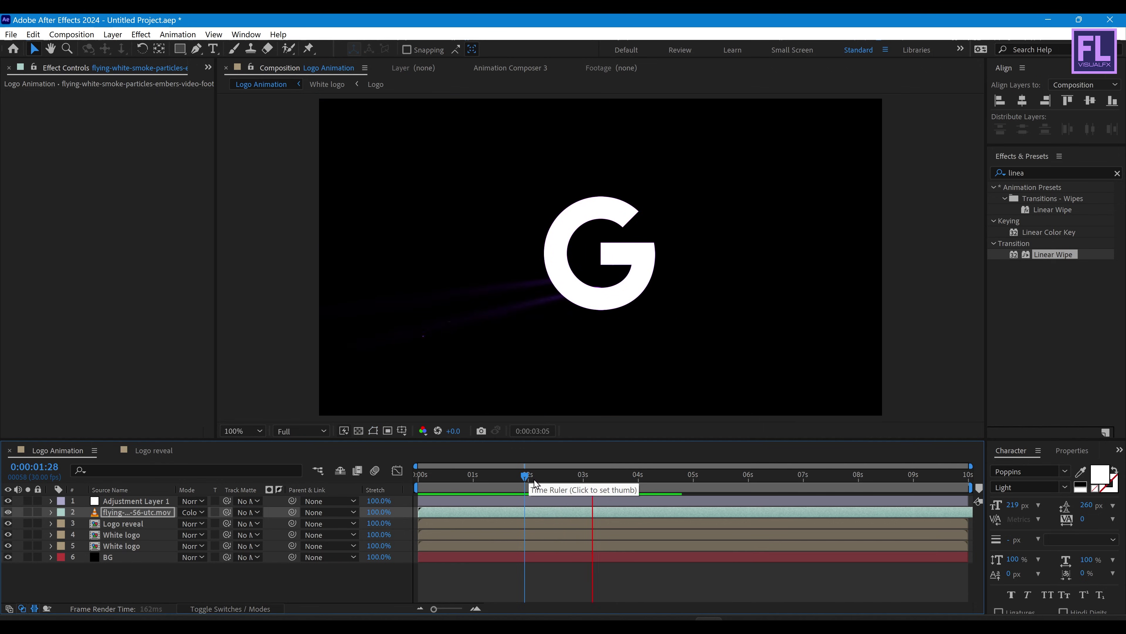
# Step: Keyframe the adjustment layer's VC Color Vibrance from a Vibrance of 1.00 at 0:00:03:11 to 0.00 at 0:00:04:29
pyautogui.moveTo(672, 487); pyautogui.dragTo(603, 508)
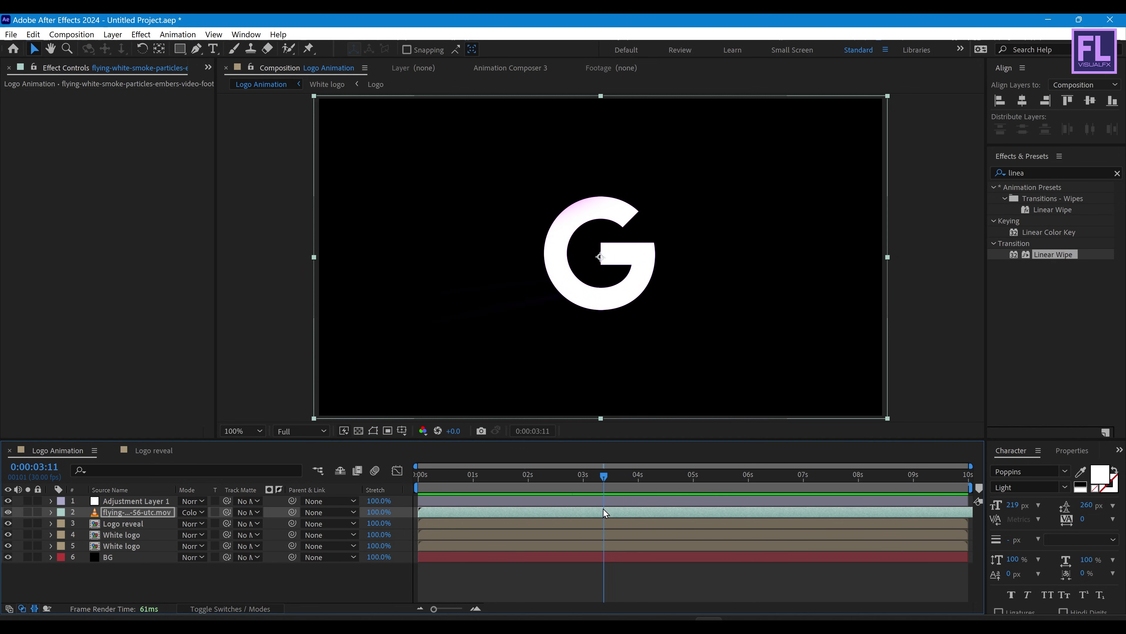
pyautogui.click(125, 501)
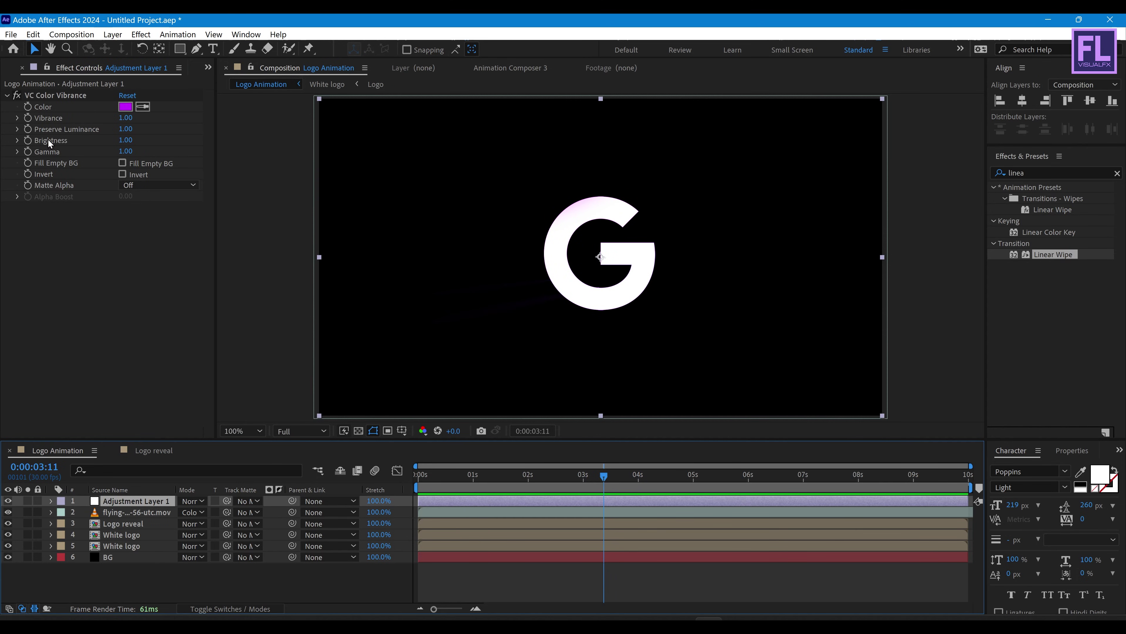
pyautogui.click(32, 118)
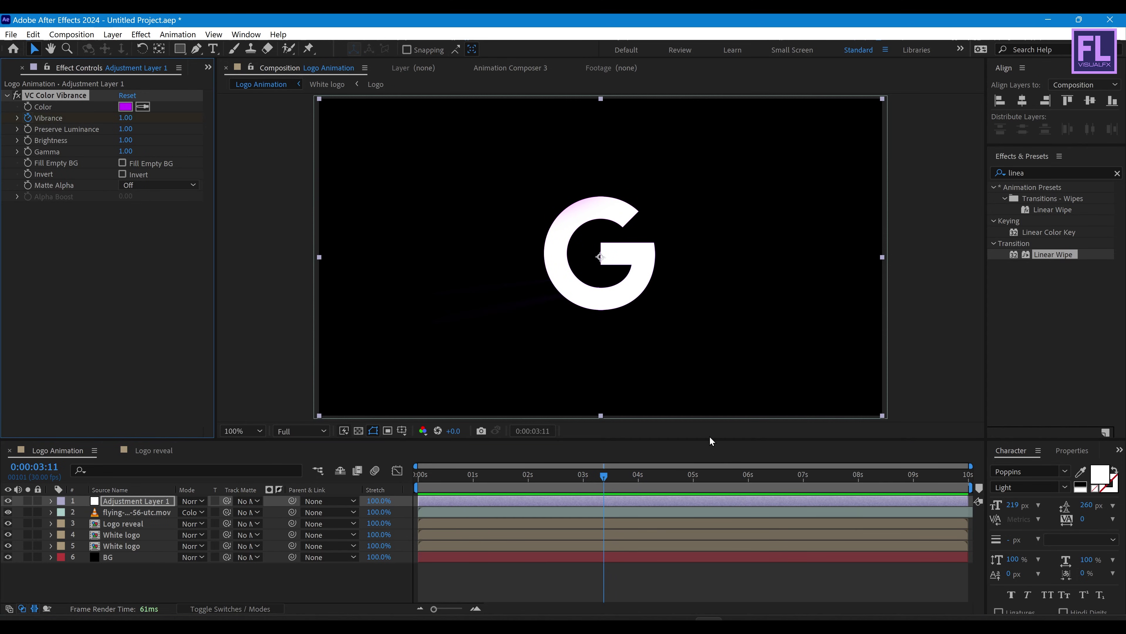
pyautogui.moveTo(607, 477); pyautogui.dragTo(706, 477)
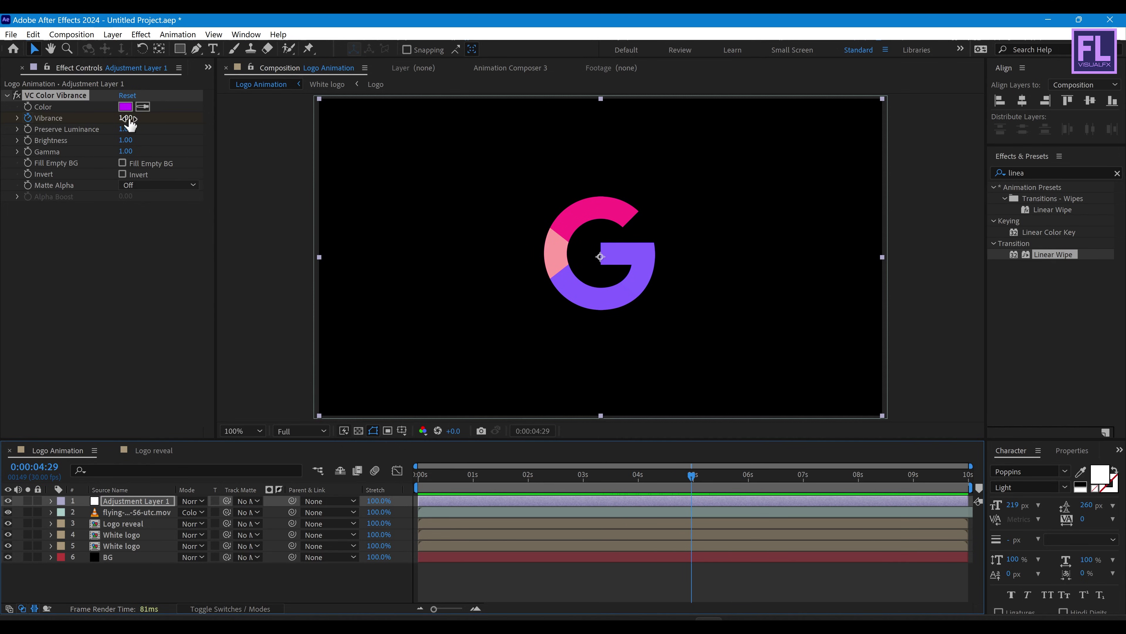
pyautogui.moveTo(128, 120); pyautogui.dragTo(4, 142)
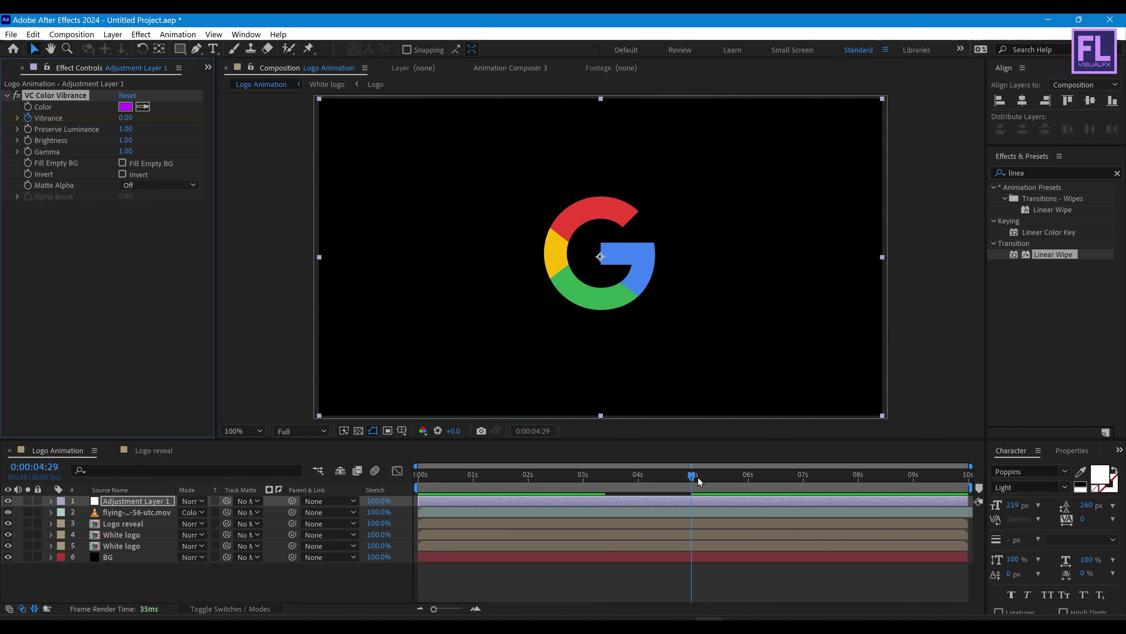
# Step: Keyframe the Logo reveal layer's Scale from 100% at 0:00:03:08 to 80% at 0:00:04:07
pyautogui.moveTo(698, 477); pyautogui.dragTo(593, 477)
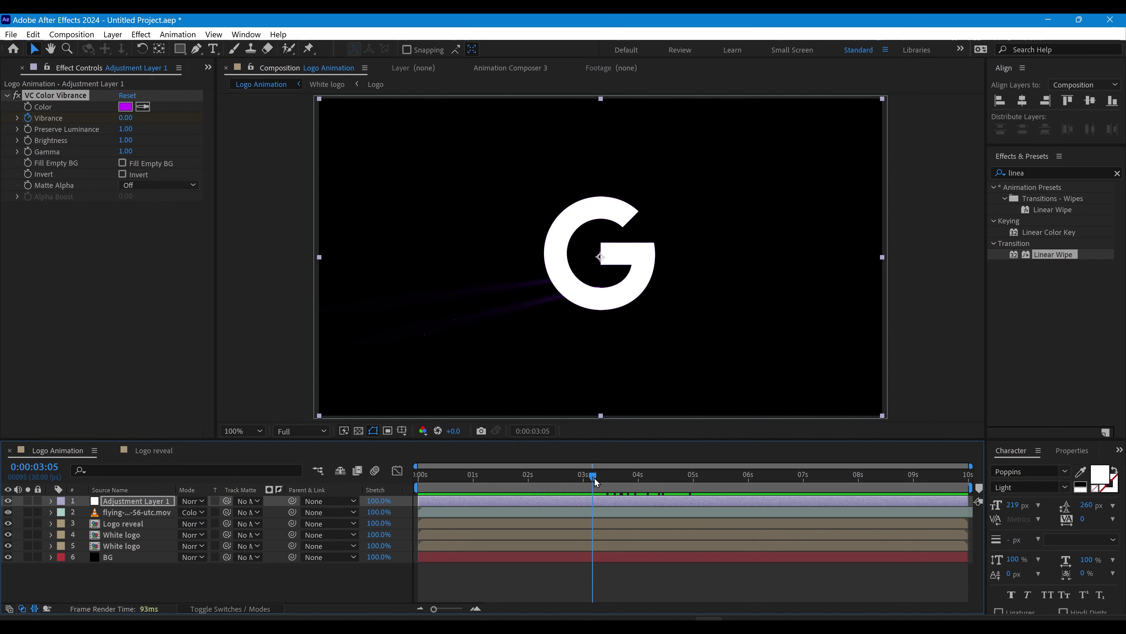
pyautogui.click(137, 526)
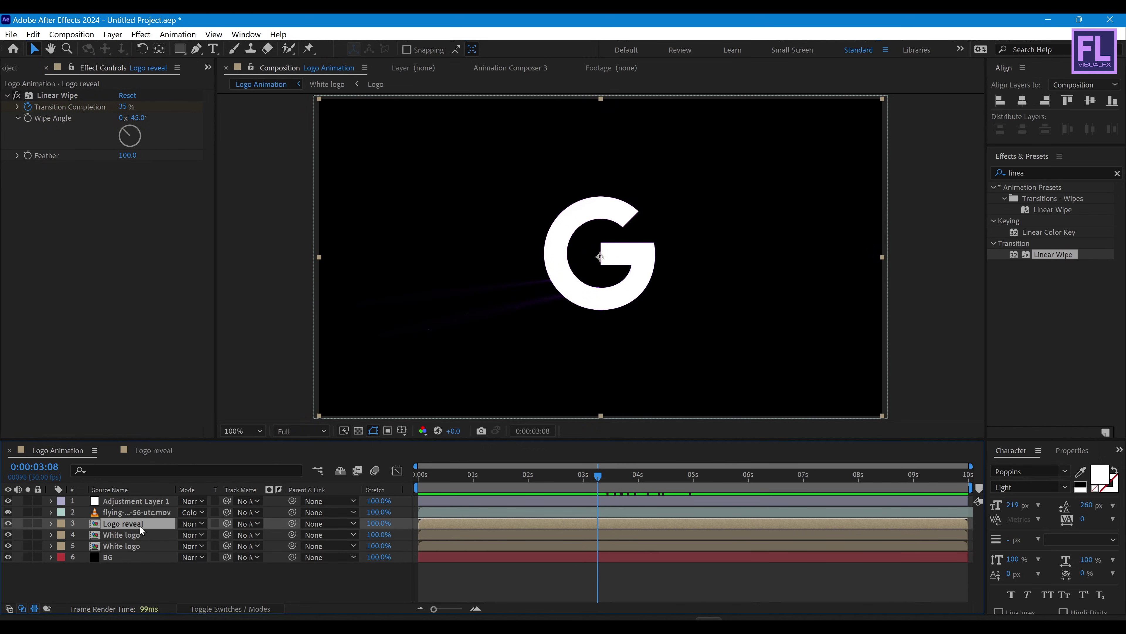
pyautogui.press('s')
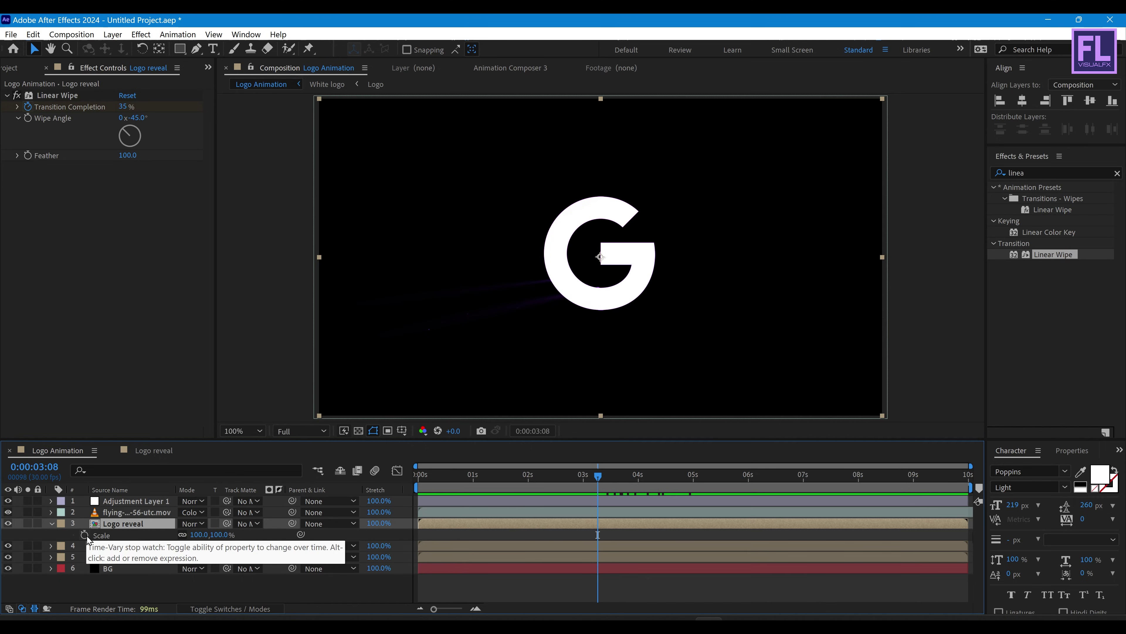
pyautogui.click(84, 534)
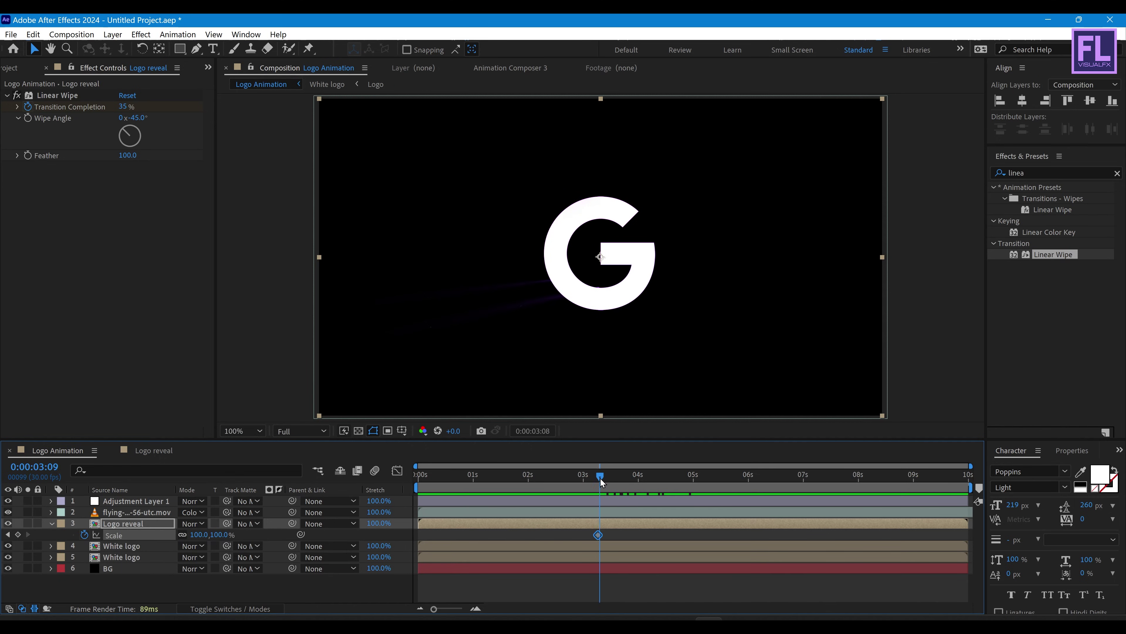
pyautogui.moveTo(601, 483); pyautogui.dragTo(651, 479)
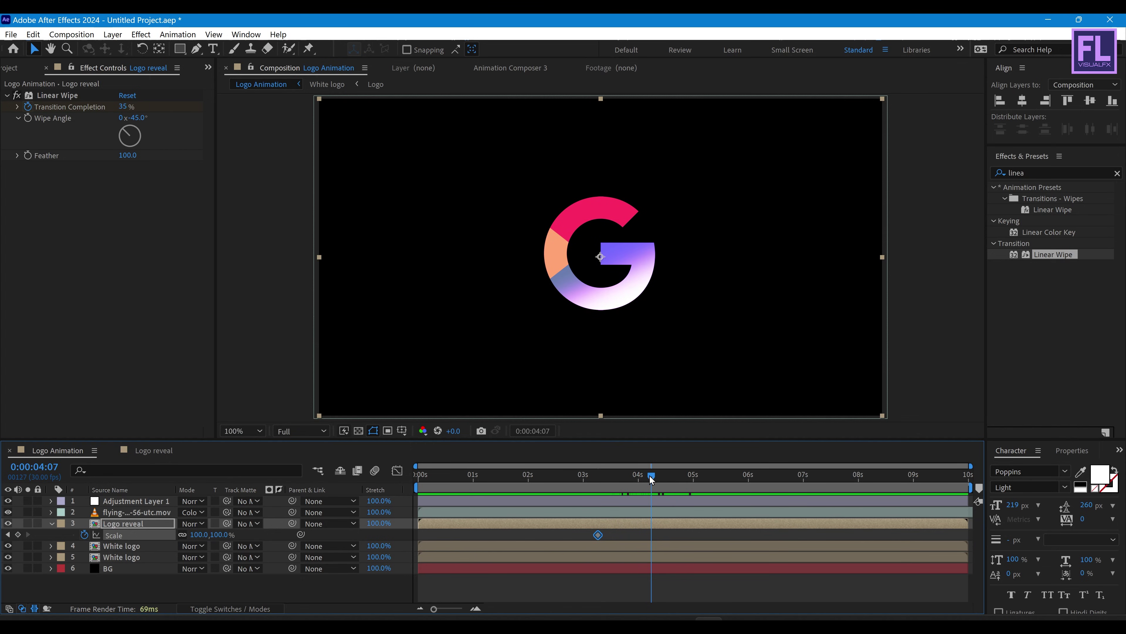
pyautogui.click(199, 534)
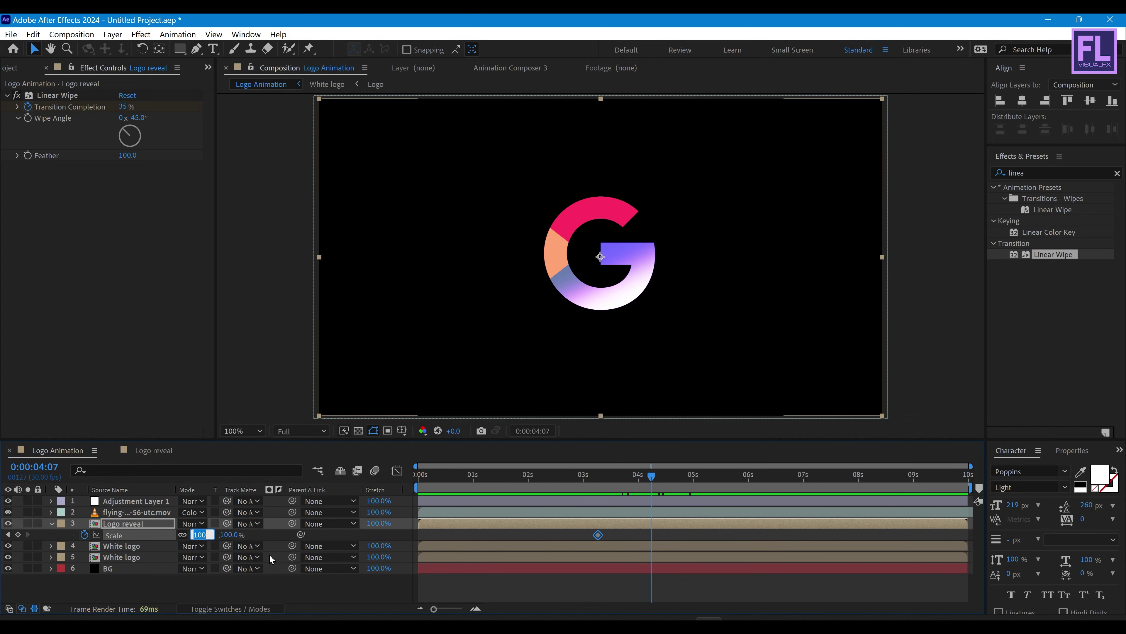
pyautogui.write('80')
pyautogui.press('Return')
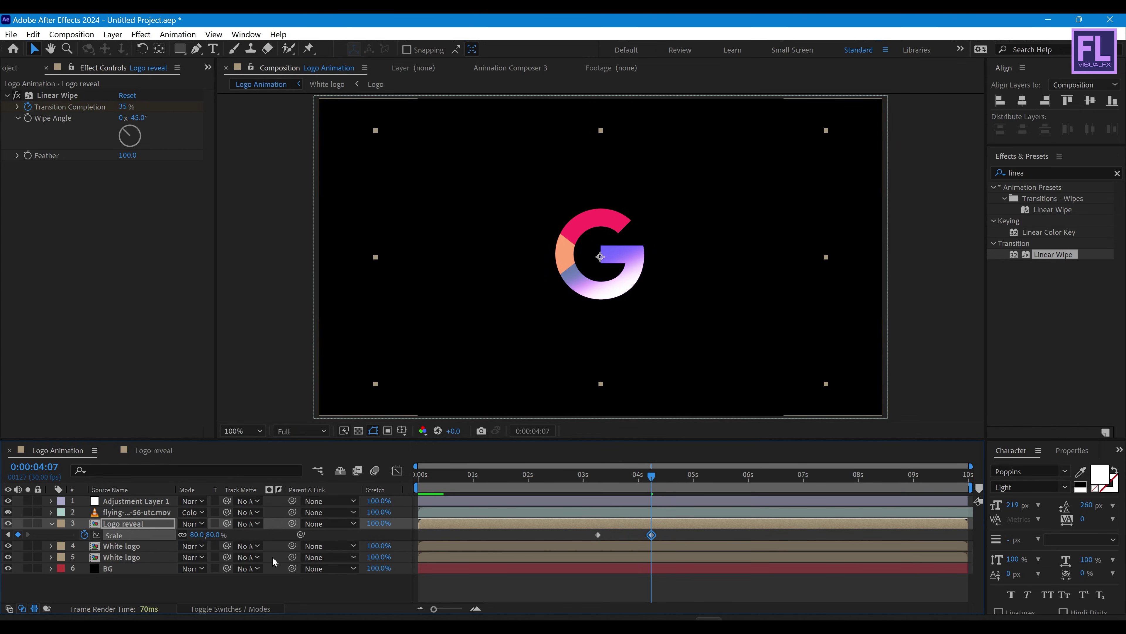
# Step: Easy-ease both Scale keyframes, shift the speed graph's peak toward the first keyframe, and preview the scale-down
pyautogui.moveTo(665, 536); pyautogui.dragTo(575, 538)
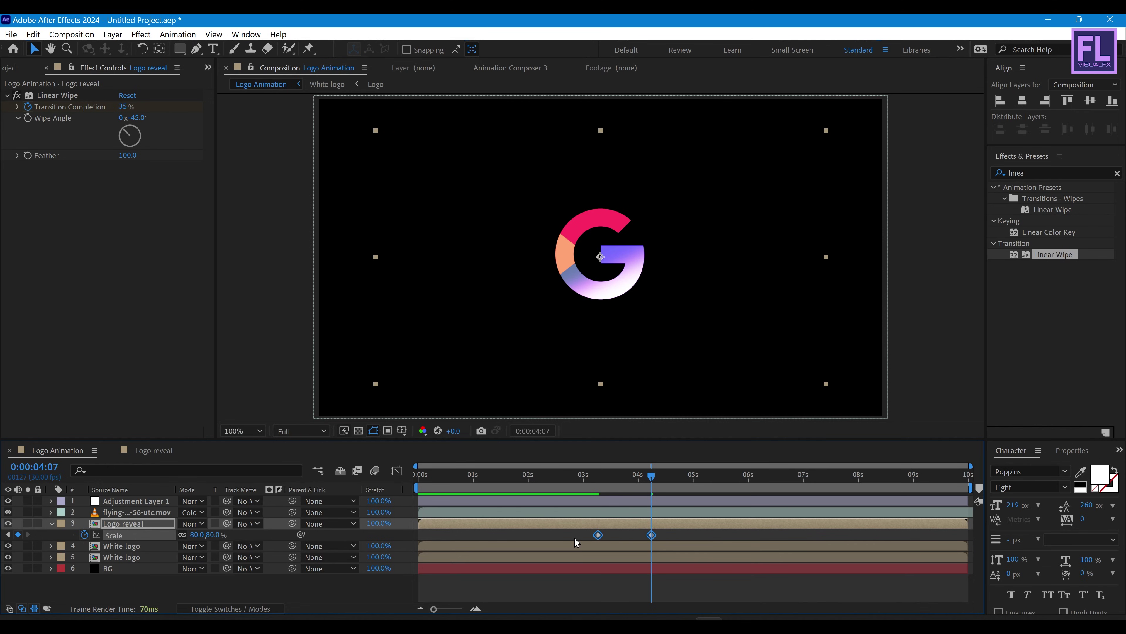
pyautogui.press('F9')
pyautogui.click(397, 470)
pyautogui.moveTo(649, 501); pyautogui.dragTo(585, 476)
pyautogui.press('space')
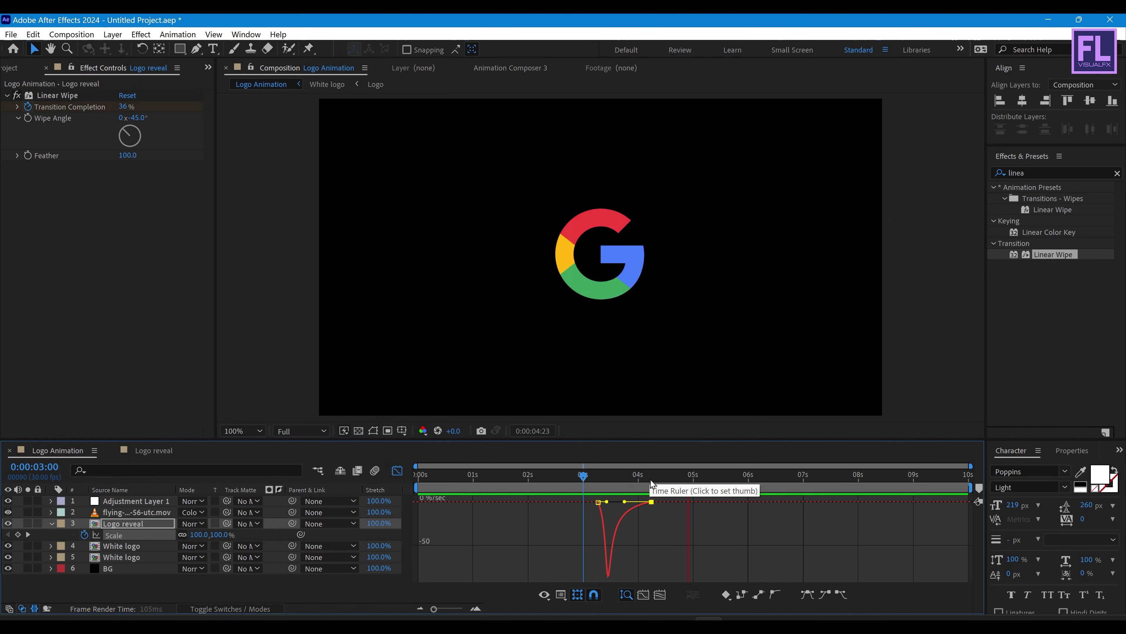
pyautogui.click(572, 475)
pyautogui.press('space')
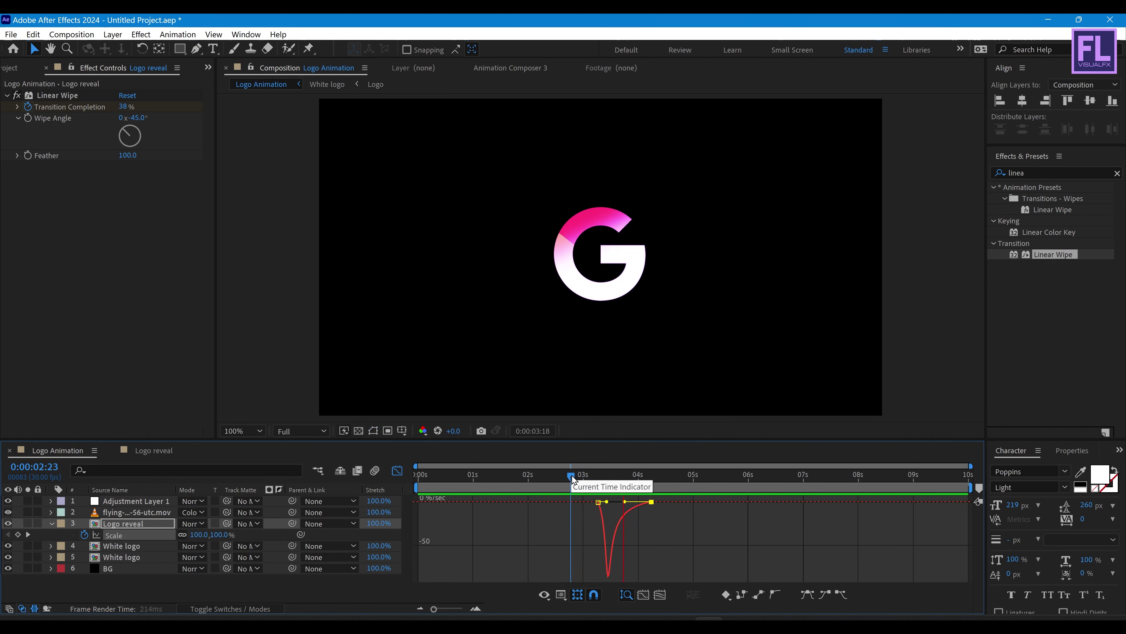
pyautogui.press('space')
pyautogui.click(397, 470)
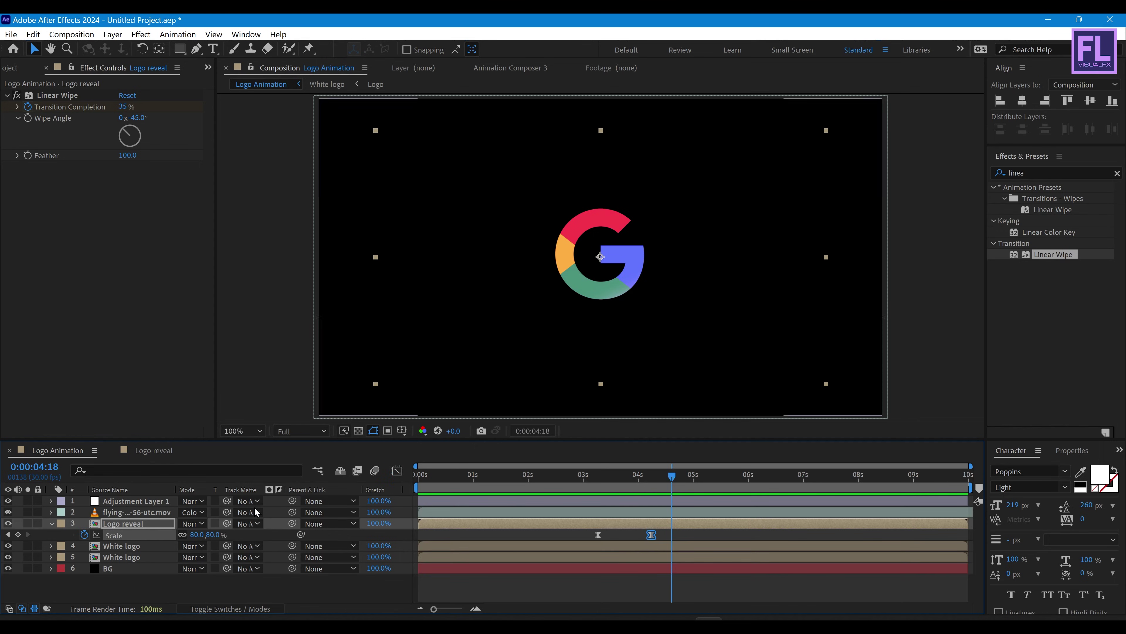
pyautogui.click(52, 524)
# Step: Add a text layer reading "Google.com" to the Logo Animation composition
pyautogui.click(161, 575)
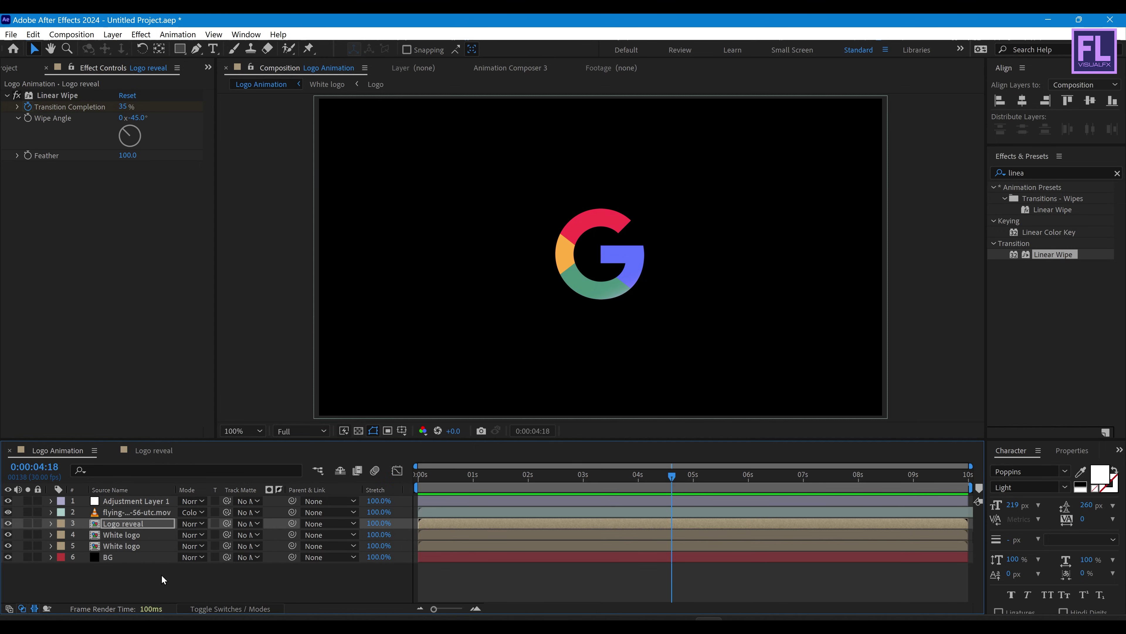
pyautogui.rightClick(137, 585)
pyautogui.moveTo(164, 433)
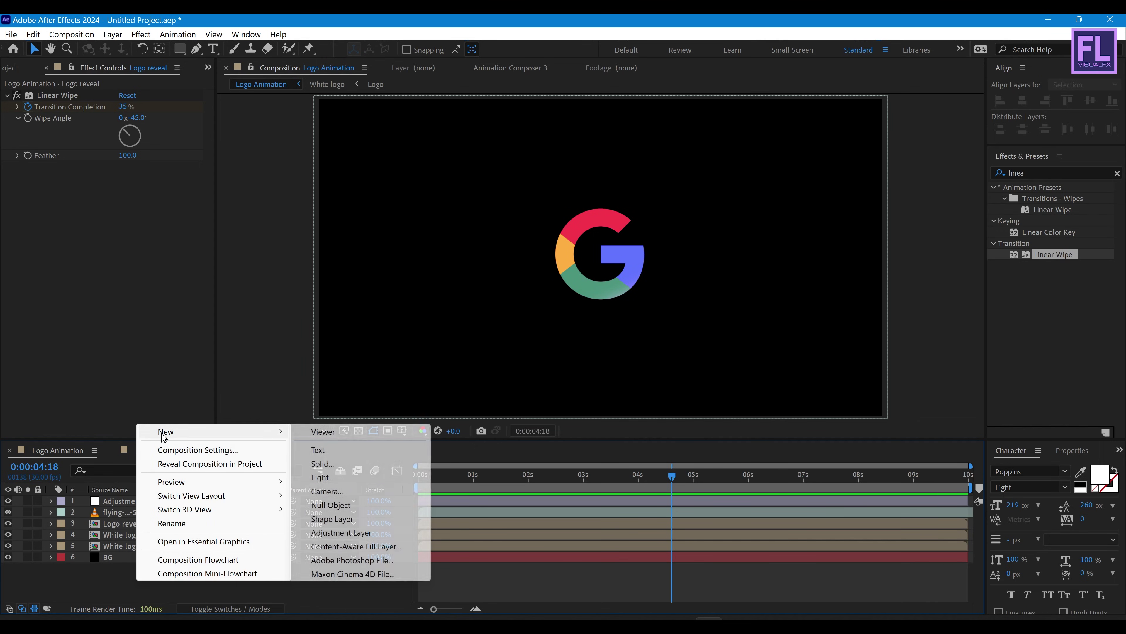
pyautogui.click(332, 450)
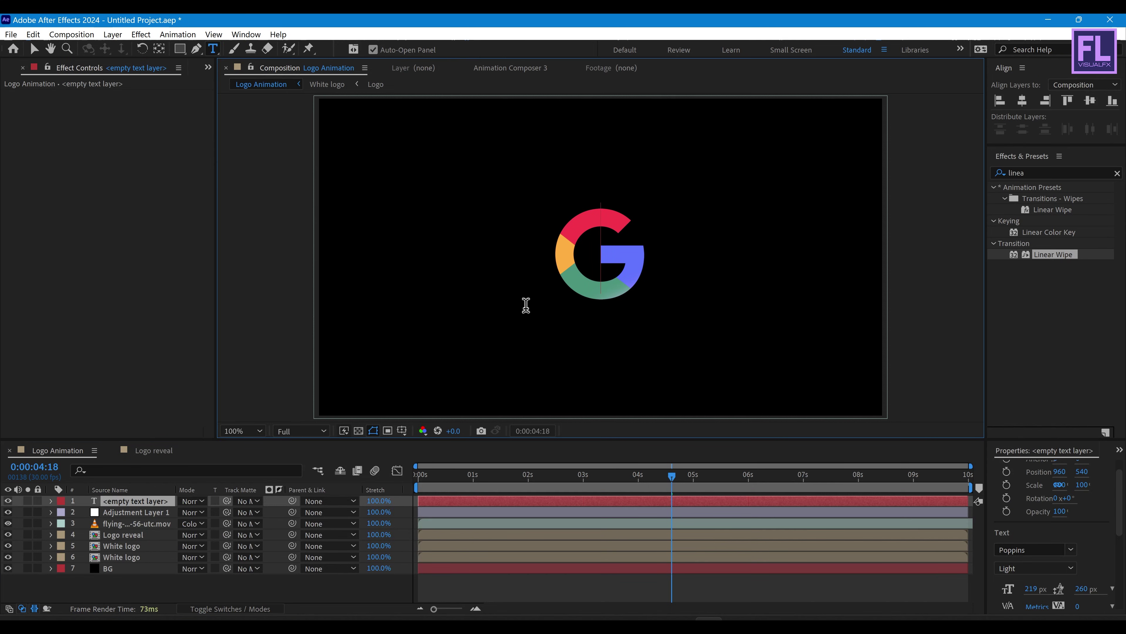
pyautogui.write('Google.com')
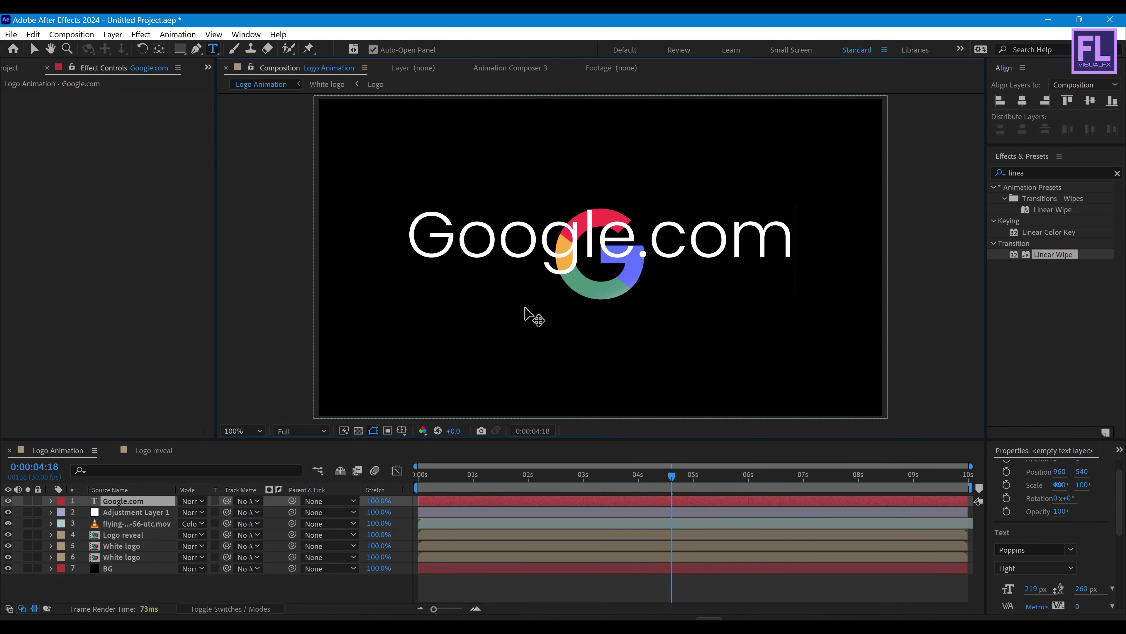
pyautogui.press('Escape')
# Step: Scale the Google.com text down to about 14.8% and place it centred just beneath the logo at a Y position of about 734
pyautogui.moveTo(790, 207); pyautogui.dragTo(622, 315)
pyautogui.click(685, 350)
pyautogui.click(626, 310)
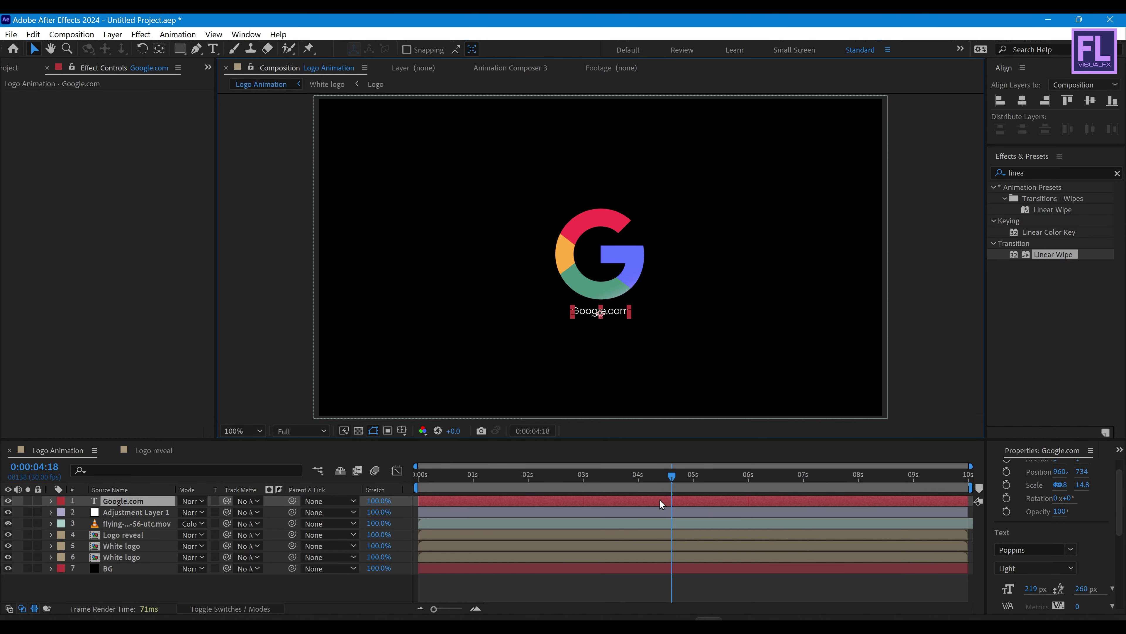
# Step: Set Position and Opacity keyframes on the Google.com text layer at 0:00:04:18
pyautogui.press('p')
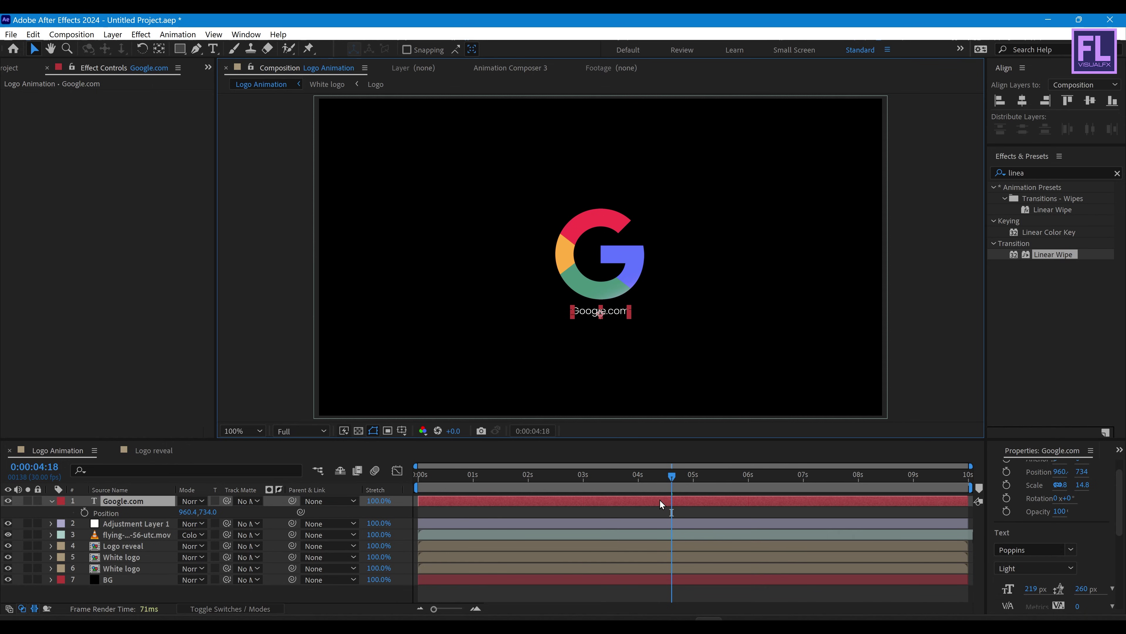
pyautogui.hotkey('shift', 't')
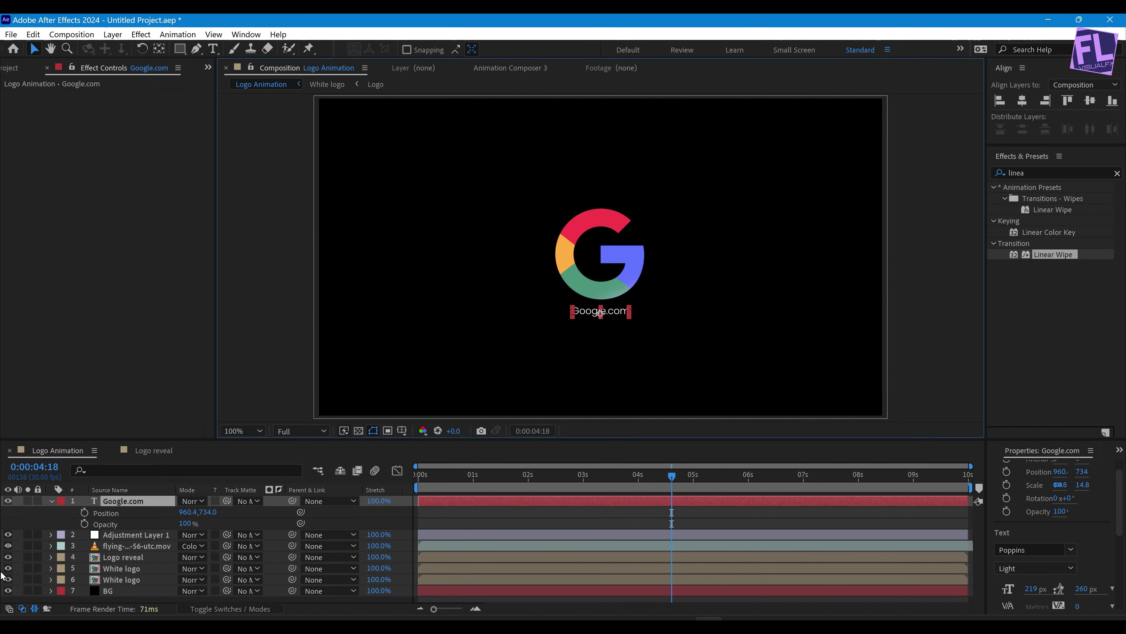
pyautogui.click(85, 512)
pyautogui.click(84, 524)
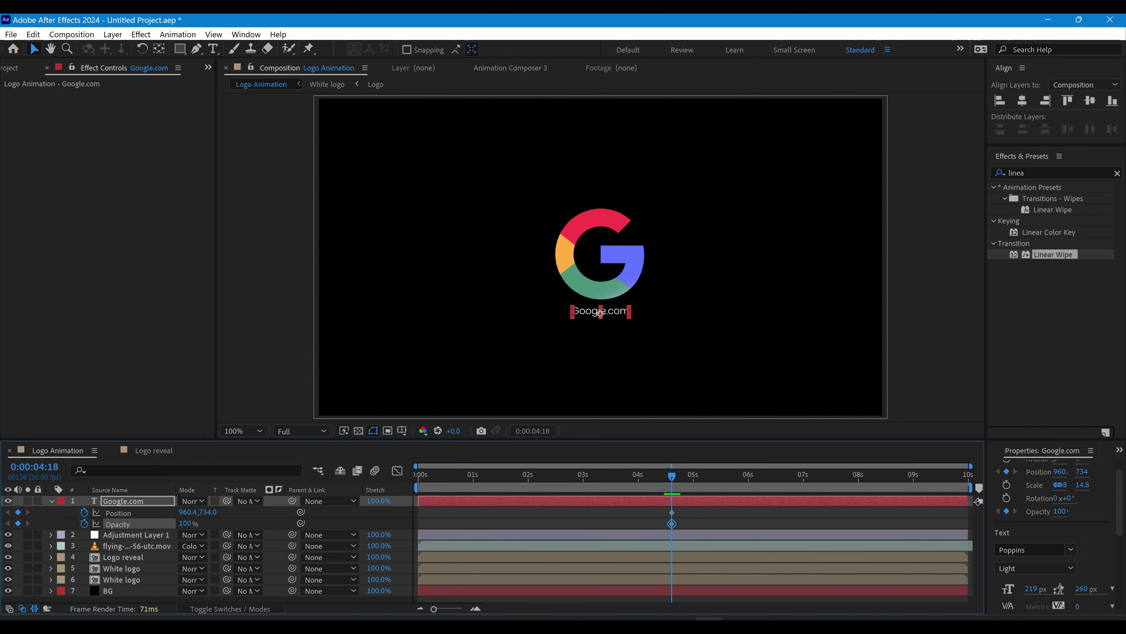
# Step: At 0:00:04:01, keyframe the text lower down at a Y position of about 839 with Opacity at 0%
pyautogui.moveTo(672, 476); pyautogui.dragTo(642, 475)
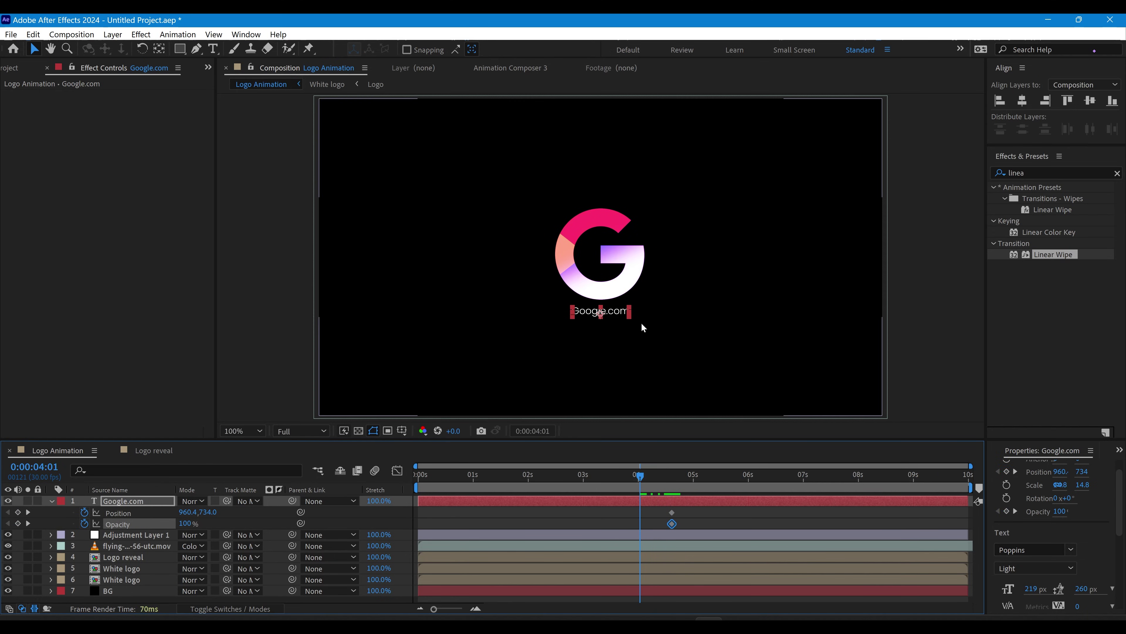
pyautogui.moveTo(619, 310); pyautogui.dragTo(617, 339)
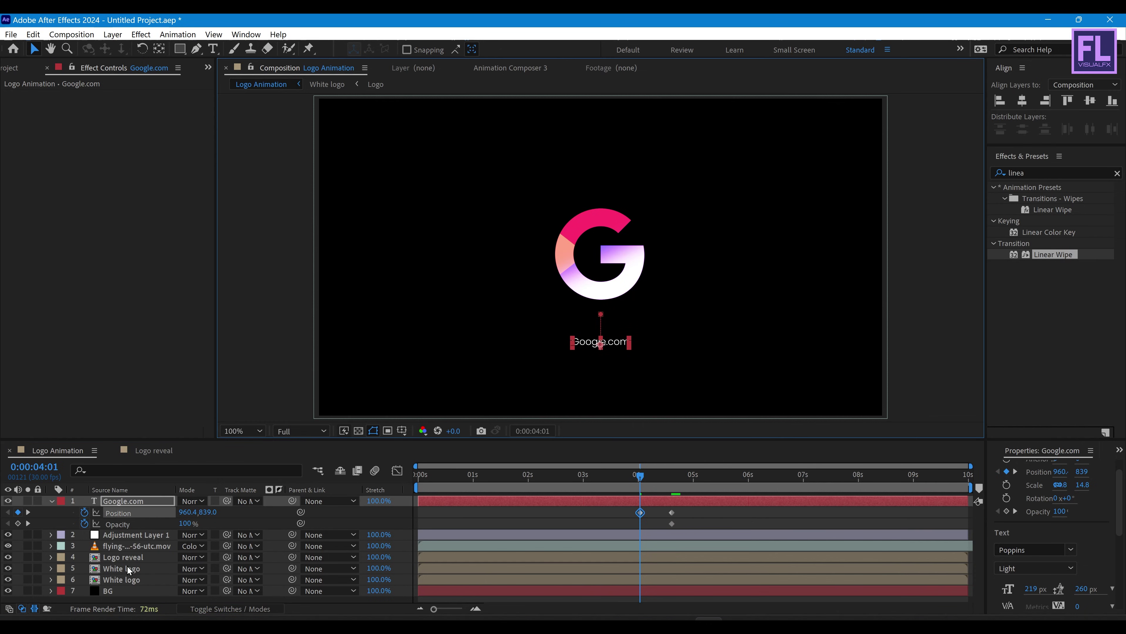
pyautogui.click(184, 524)
pyautogui.write('0')
pyautogui.press('Return')
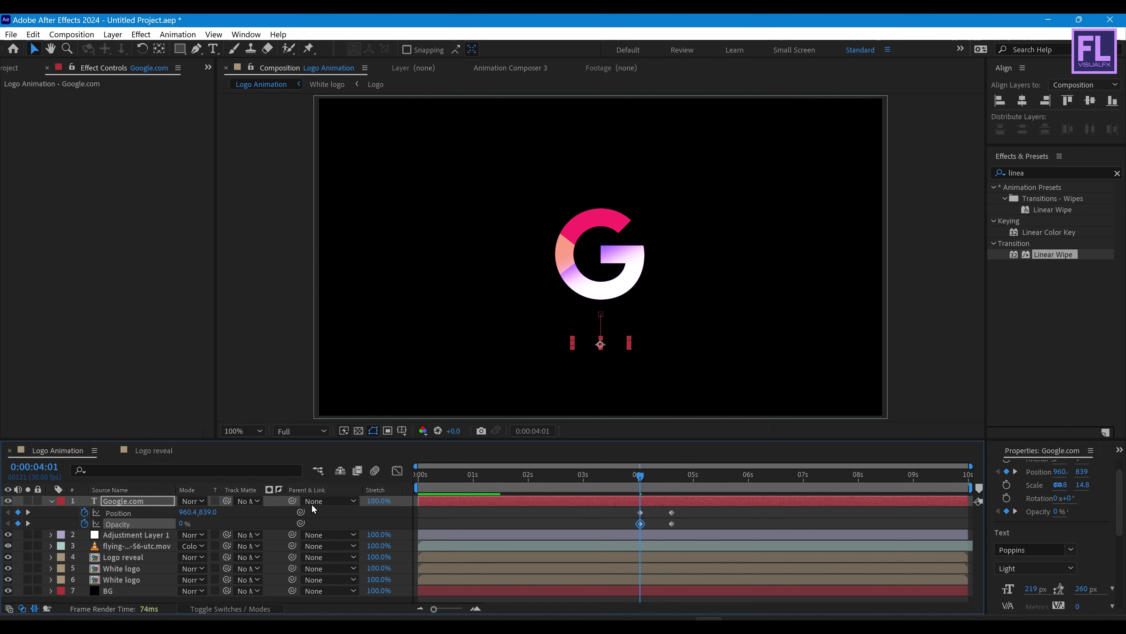
# Step: Easy-ease the text's Position and Opacity keyframes and shift the speed graph's peak toward the first keyframes
pyautogui.moveTo(694, 509); pyautogui.dragTo(614, 527)
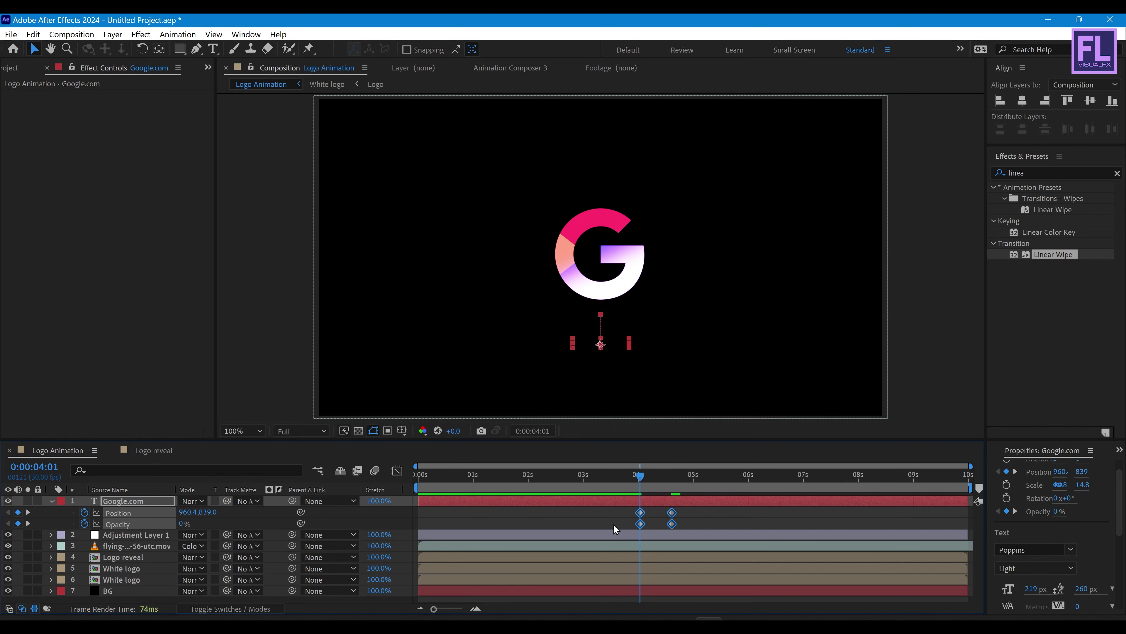
pyautogui.press('F9')
pyautogui.click(400, 471)
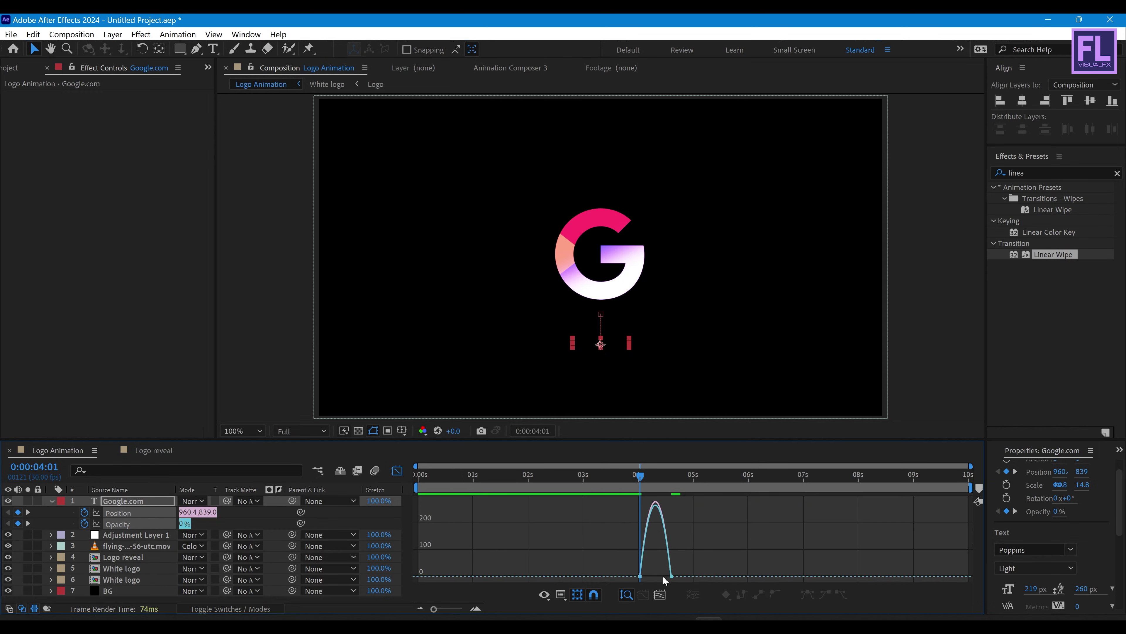
pyautogui.moveTo(659, 582); pyautogui.dragTo(658, 582)
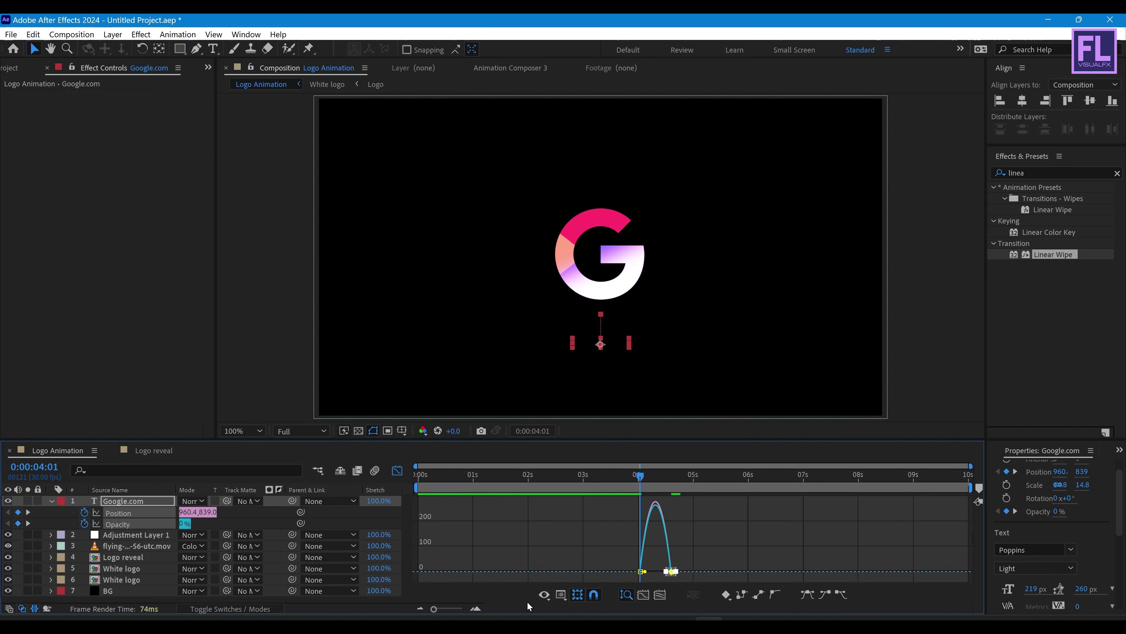
pyautogui.moveTo(434, 608); pyautogui.dragTo(459, 609)
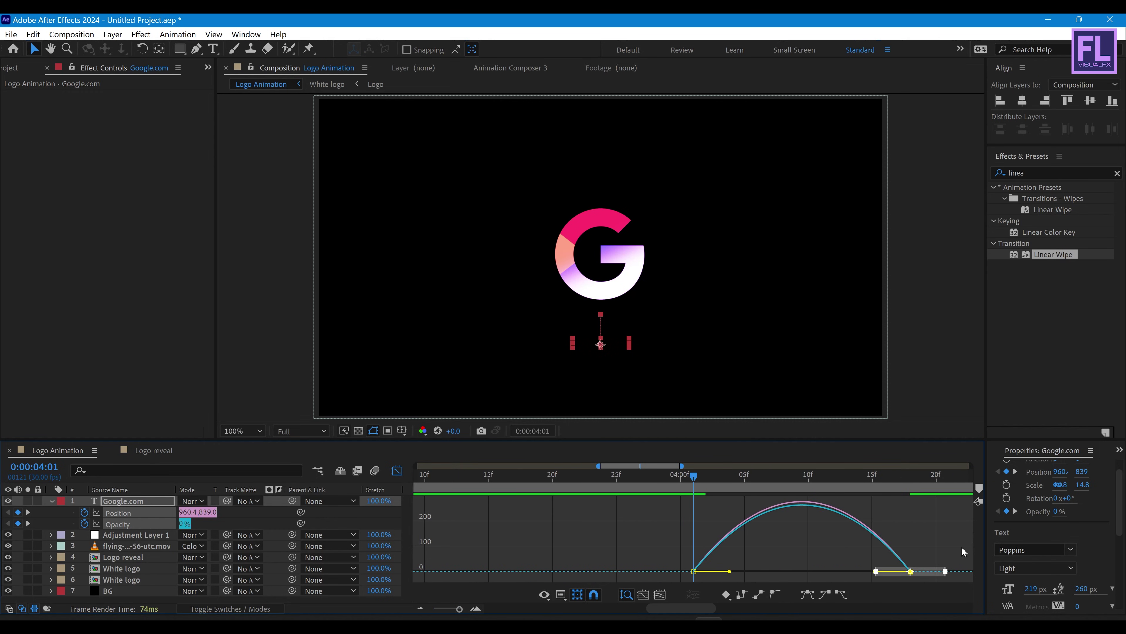
pyautogui.moveTo(940, 554); pyautogui.dragTo(809, 577)
pyautogui.click(397, 470)
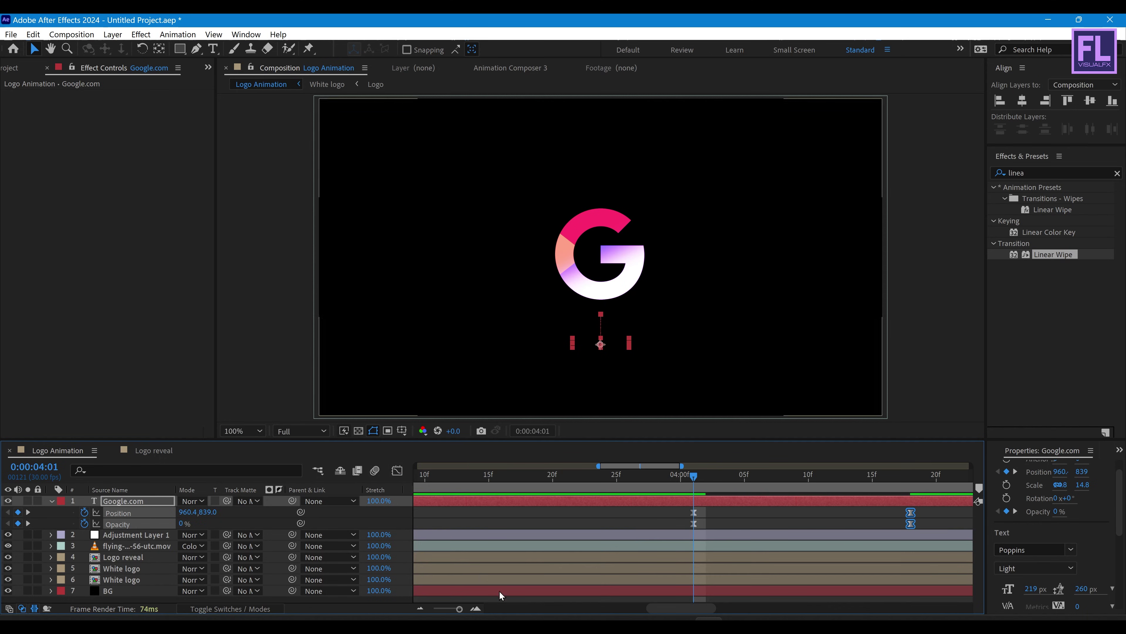
# Step: Lengthen the text's reveal by moving its ending Position and Opacity keyframes to about 0:00:05:00, and scrub through the motion
pyautogui.press(';')
pyautogui.click(600, 474)
pyautogui.moveTo(585, 476); pyautogui.dragTo(672, 480)
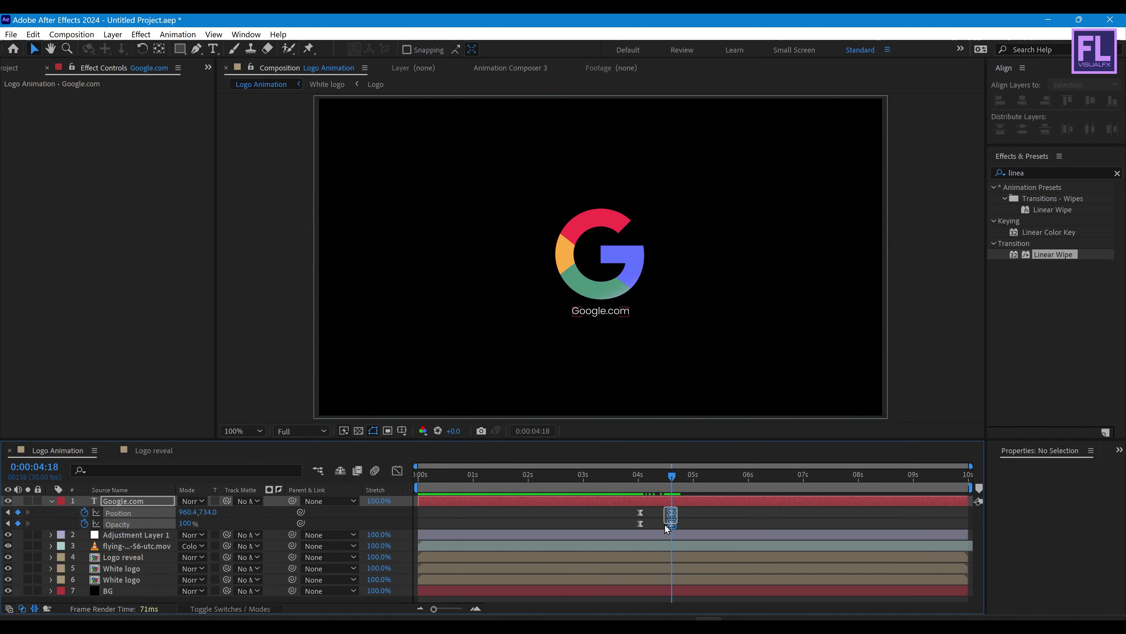
pyautogui.moveTo(672, 523); pyautogui.dragTo(693, 524)
pyautogui.click(609, 475)
pyautogui.moveTo(593, 479); pyautogui.dragTo(624, 477)
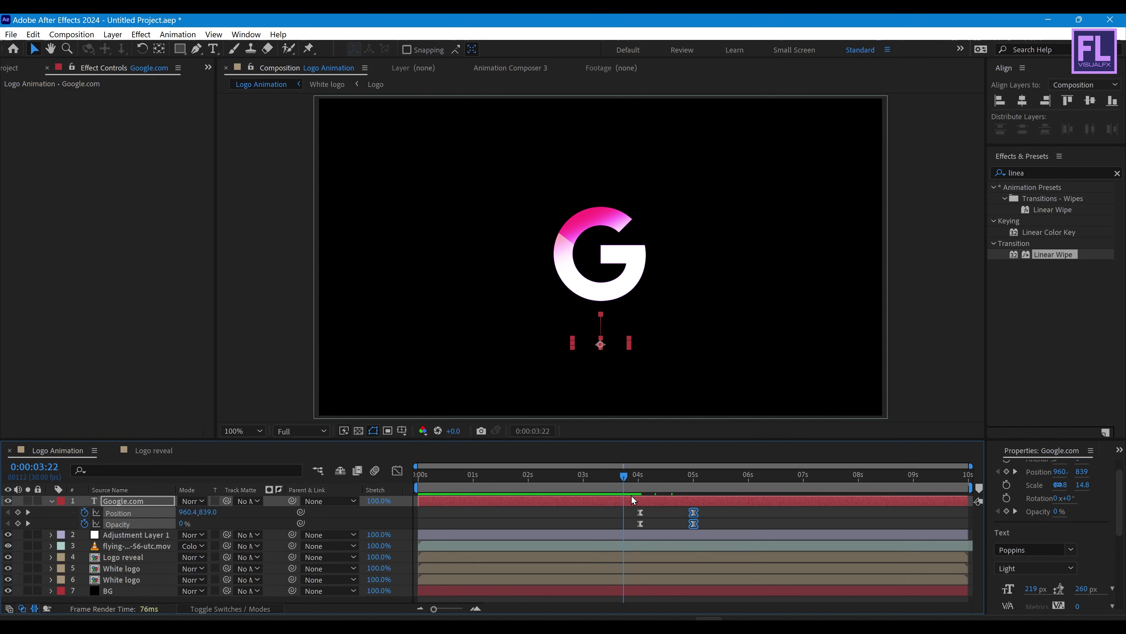
# Step: Shift the text's keyframes earlier, with the Opacity pair starting slightly after the Position pair, and preview the animation
pyautogui.moveTo(646, 524); pyautogui.dragTo(595, 513)
pyautogui.moveTo(624, 474)
pyautogui.mouseDown()
pyautogui.moveTo(614, 480)
pyautogui.moveTo(642, 486)
pyautogui.mouseUp()
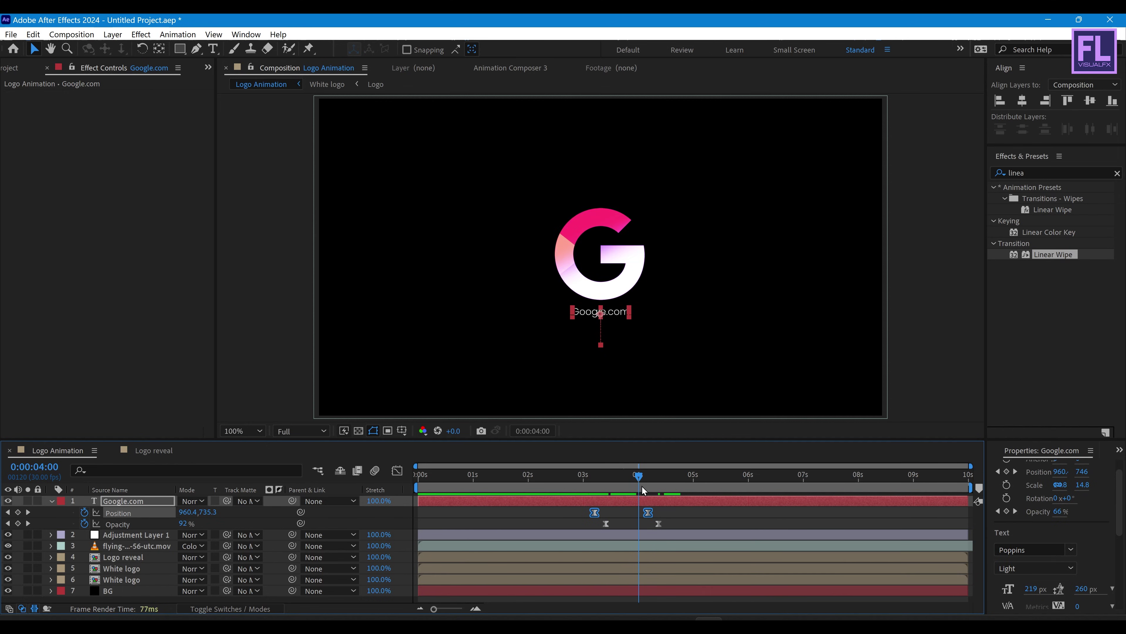
pyautogui.press('space')
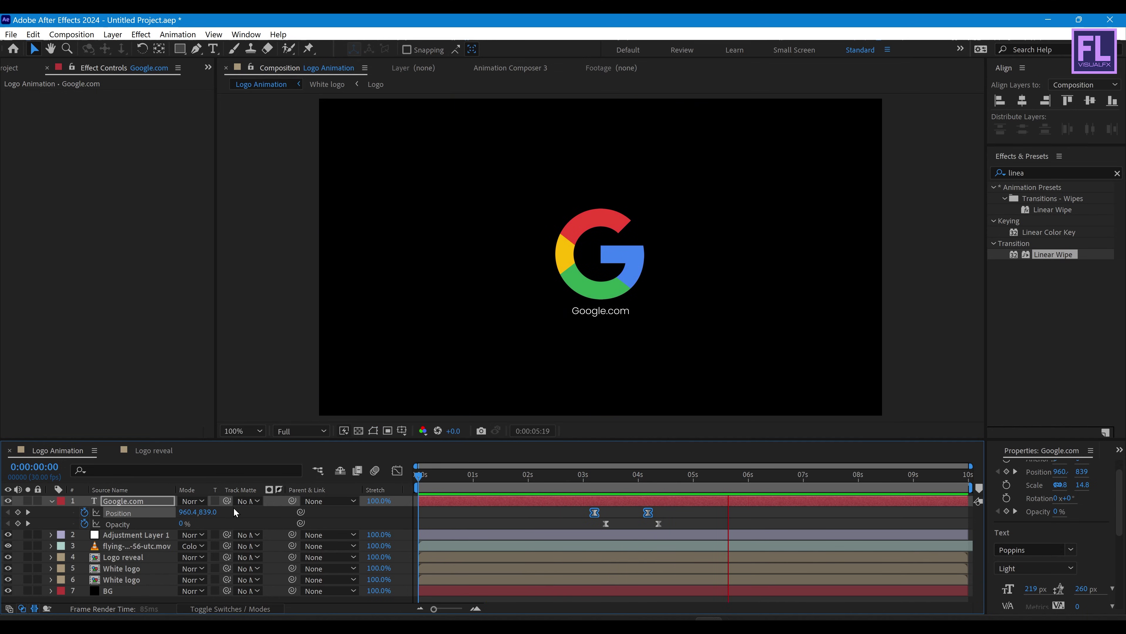
# Step: End the work area at about 0:00:06:02 and collapse the Google.com layer's properties
pyautogui.click(765, 480)
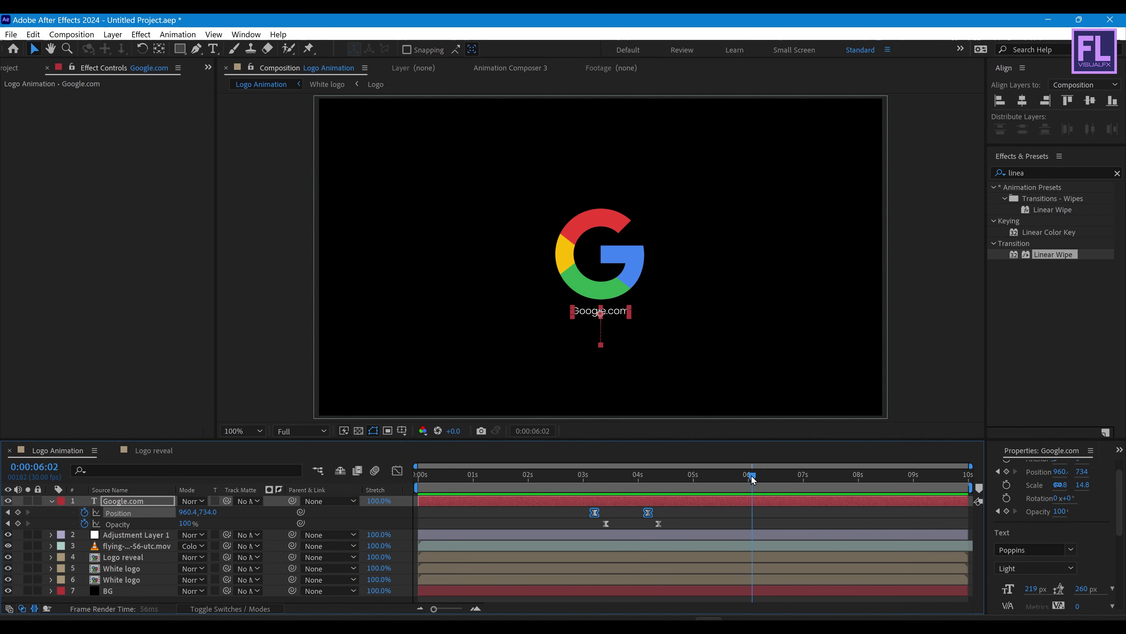
pyautogui.press('n')
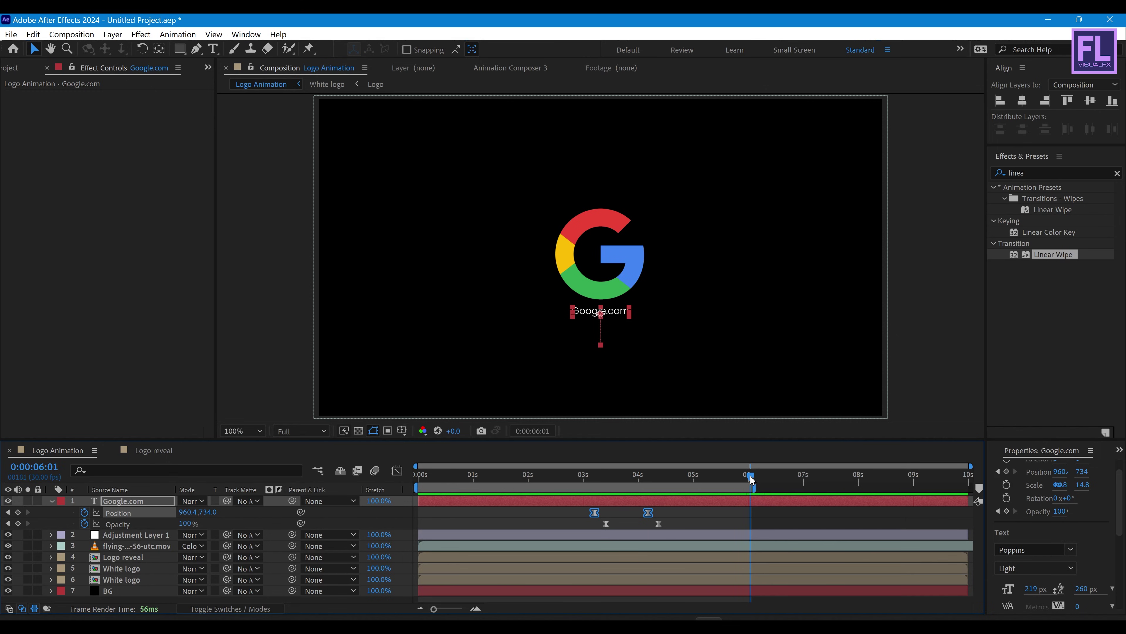
pyautogui.click(51, 502)
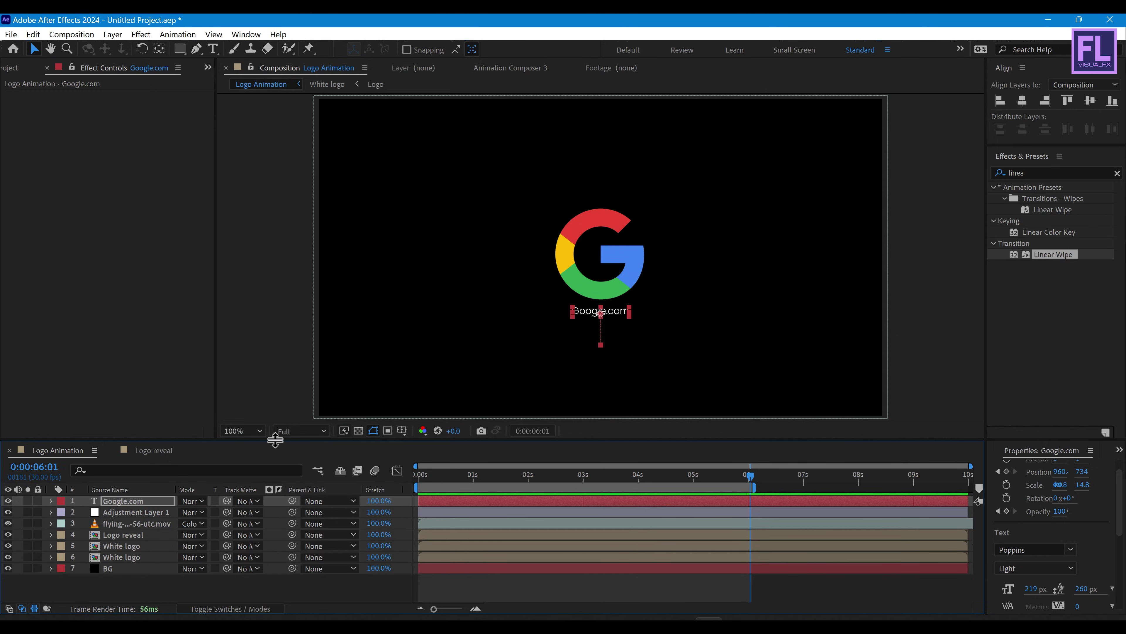
# Step: Fit the composition to an enlarged, maximized viewer and play back the finished logo animation
pyautogui.moveTo(275, 439); pyautogui.dragTo(273, 458)
pyautogui.click(248, 449)
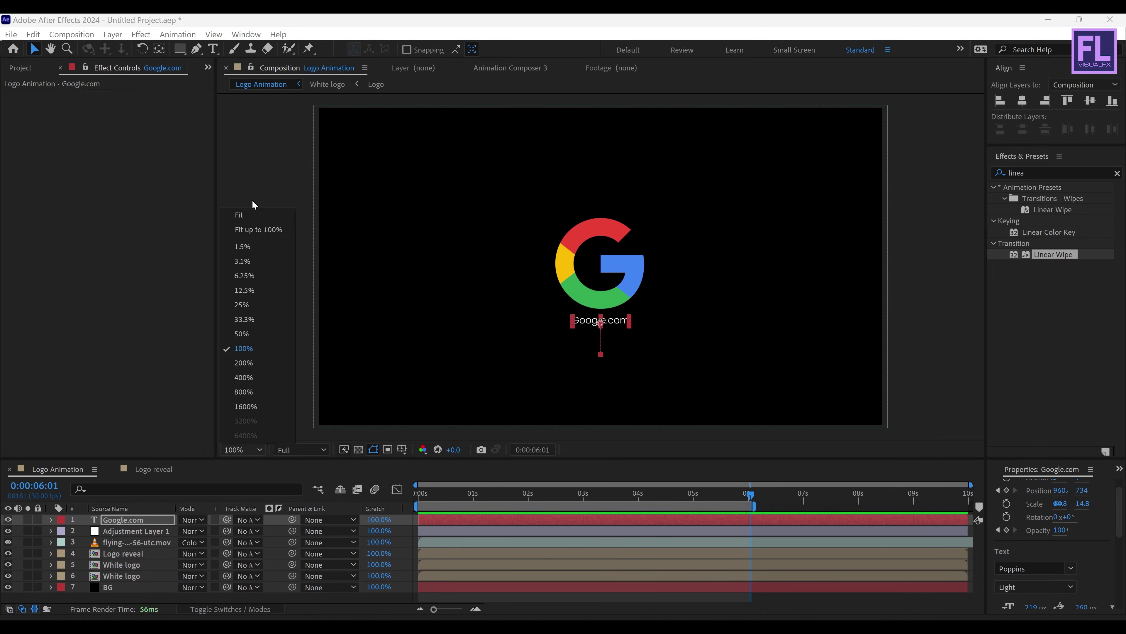
pyautogui.click(250, 214)
pyautogui.press('`')
pyautogui.press('space')
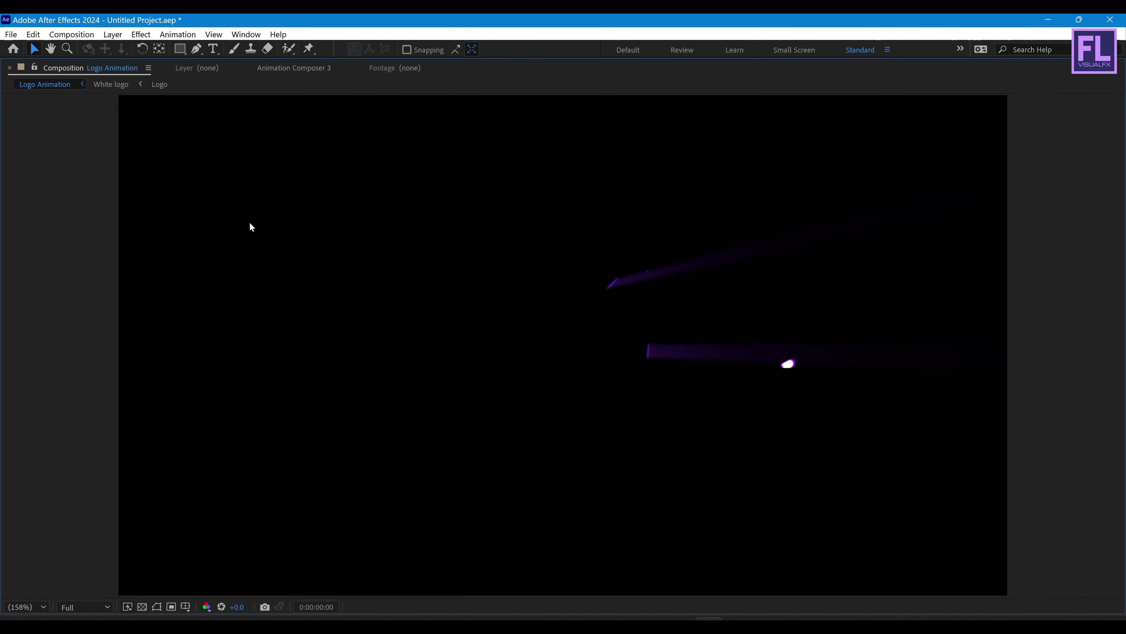